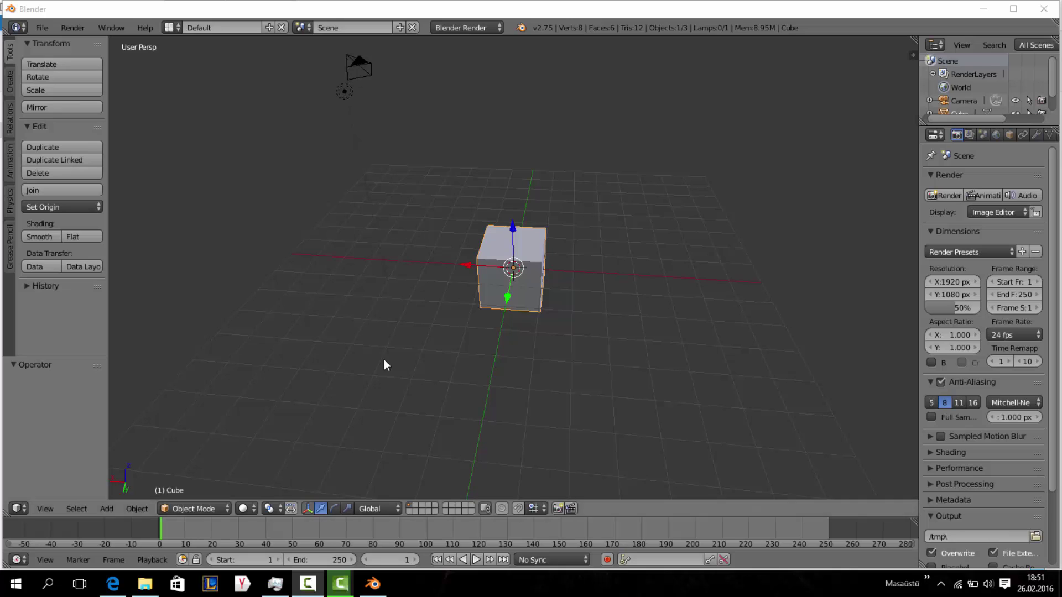
Raise the cube 0.077 along Z with the blue arrow, orbiting around it.
mouse_move(384, 360)
middle_mouse_down()
mouse_move(424, 319)
mouse_move(666, 304)
mouse_move(377, 351)
middle_mouse_up()
mouse_move(448, 334)
middle_mouse_down()
mouse_move(602, 306)
mouse_move(450, 310)
middle_mouse_up()
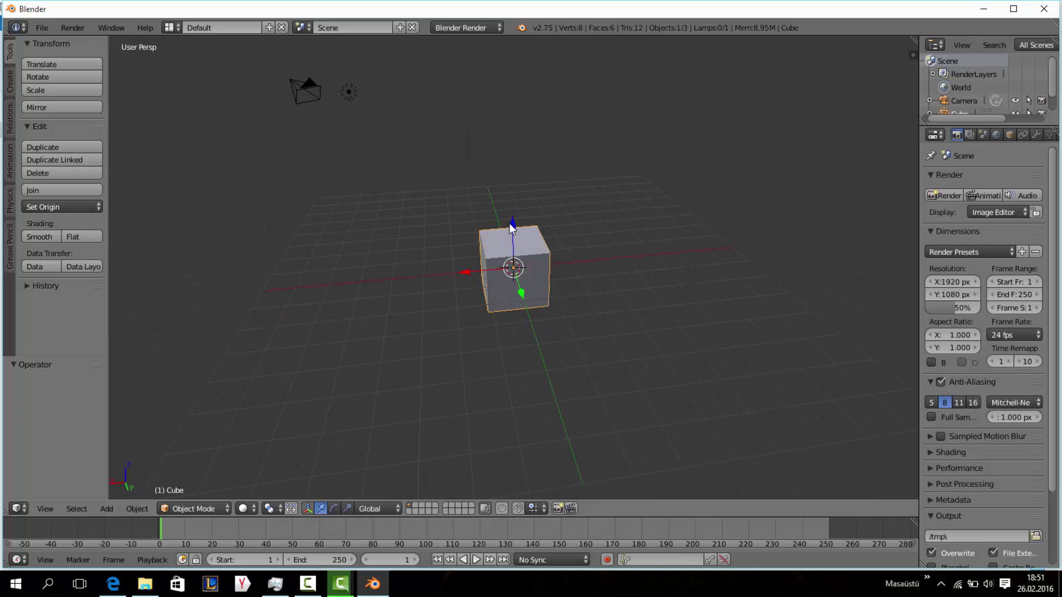
left_click_drag(510, 223, 511, 221)
mouse_move(534, 239)
middle_mouse_down()
mouse_move(610, 250)
mouse_move(387, 253)
mouse_move(557, 251)
mouse_move(490, 247)
mouse_move(560, 287)
mouse_move(462, 256)
mouse_move(504, 254)
middle_mouse_up()
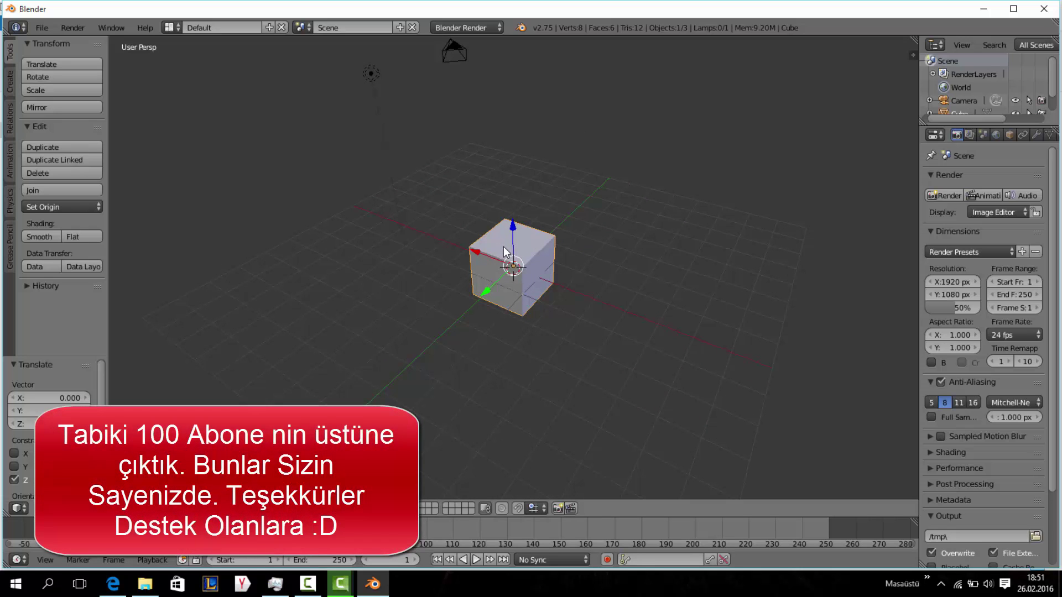
mouse_move(415, 302)
middle_mouse_down()
mouse_move(422, 277)
mouse_move(359, 286)
mouse_move(480, 254)
middle_mouse_up()
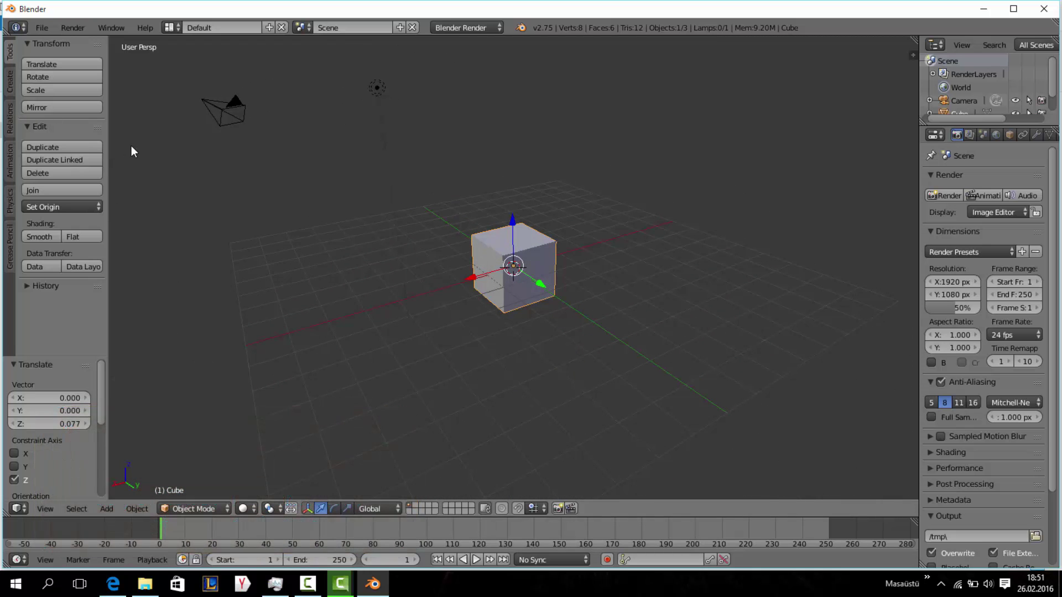
mouse_move(492, 193)
middle_mouse_down()
mouse_move(427, 208)
mouse_move(557, 197)
mouse_move(545, 193)
middle_mouse_up()
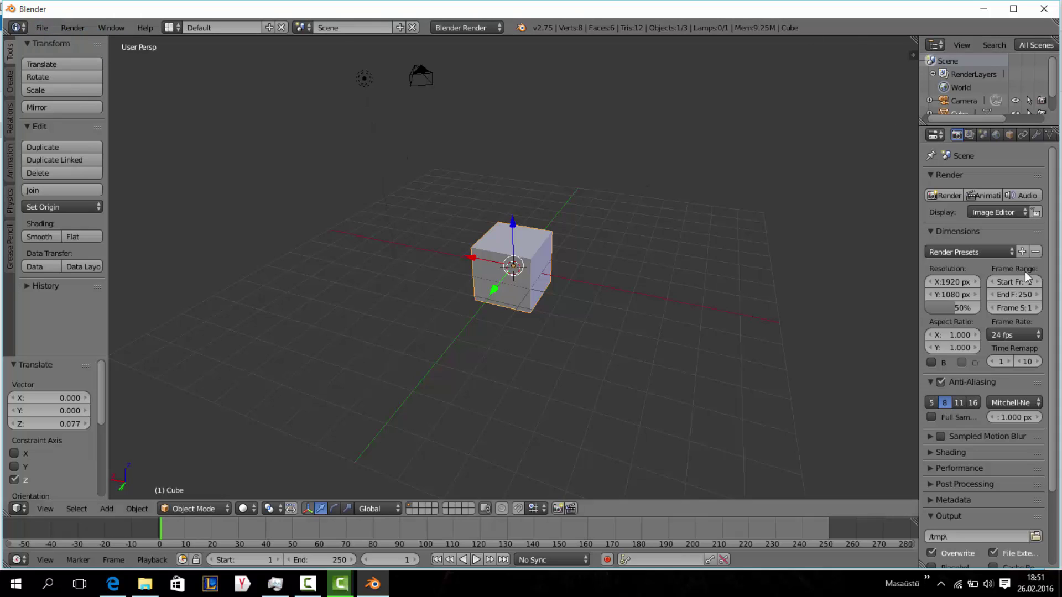
Choose File > New to bring up the Reload Start-Up File prompt.
left_click(40, 28)
middle_click_drag(496, 173, 354, 193)
left_click(42, 29)
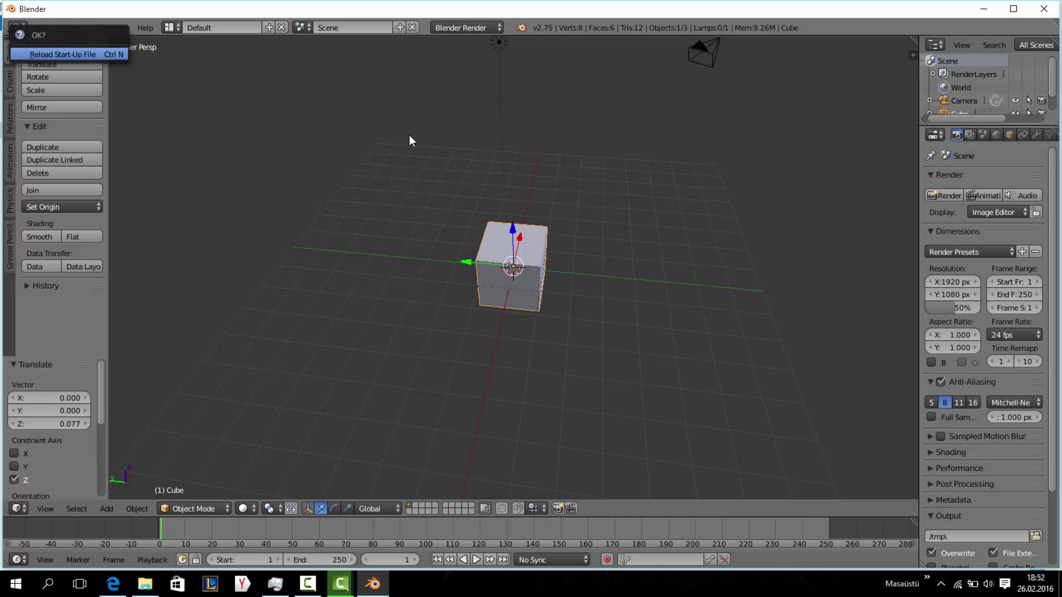
Reload the start-up scene, then select the camera, lamp and cube in turn.
key("Return")
mouse_move(508, 193)
middle_mouse_down()
mouse_move(493, 178)
mouse_move(415, 191)
mouse_move(331, 136)
middle_mouse_up()
right_click(274, 72)
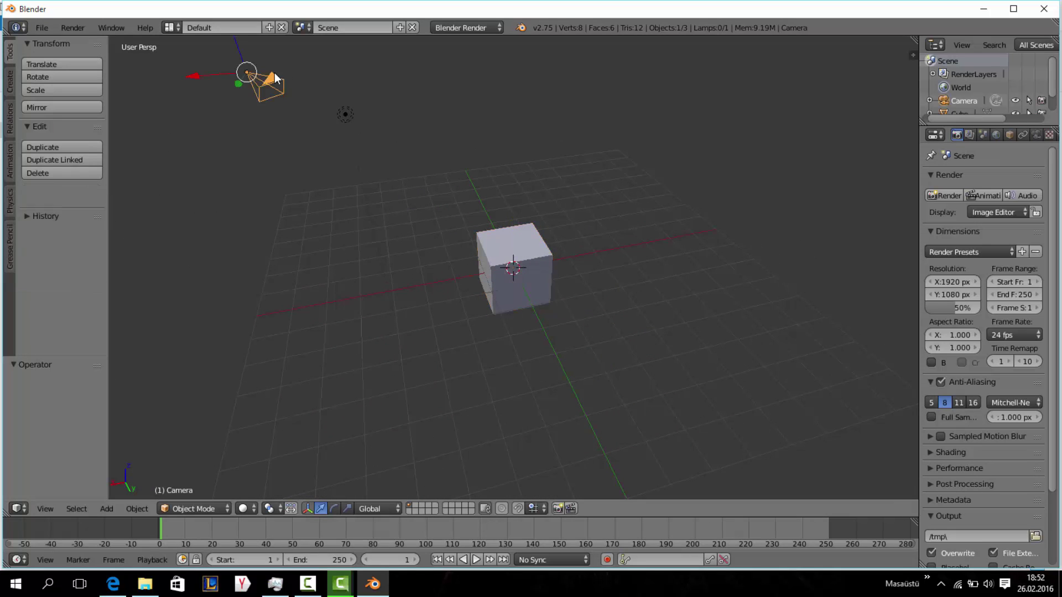
right_click(343, 113)
right_click(540, 258)
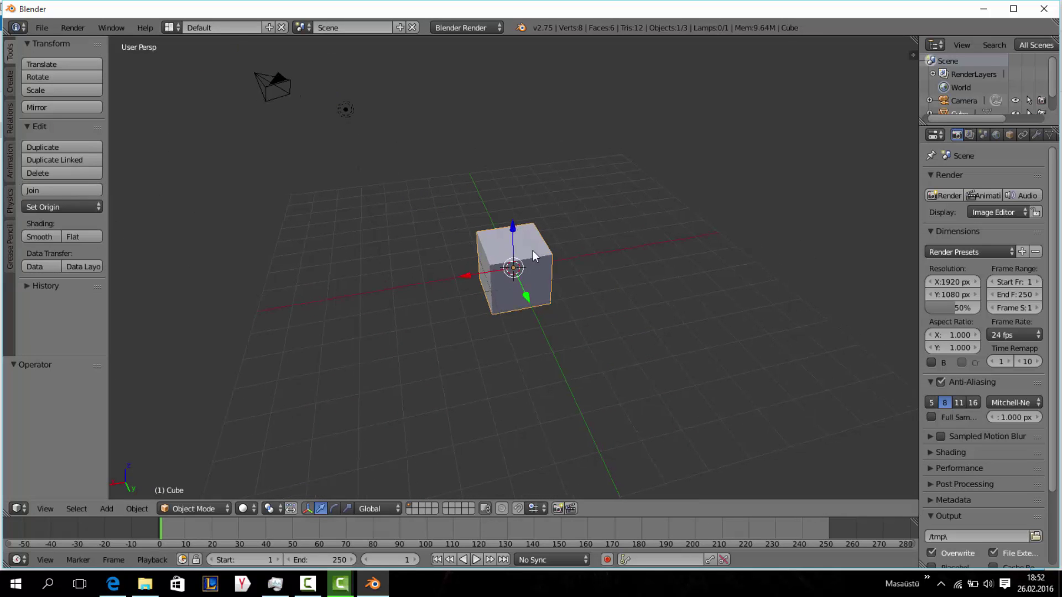
mouse_move(533, 250)
middle_mouse_down()
mouse_move(467, 240)
mouse_move(516, 244)
middle_mouse_up()
Show the File > Export formats submenu with FBX (.fbx) highlighted.
left_click(41, 28)
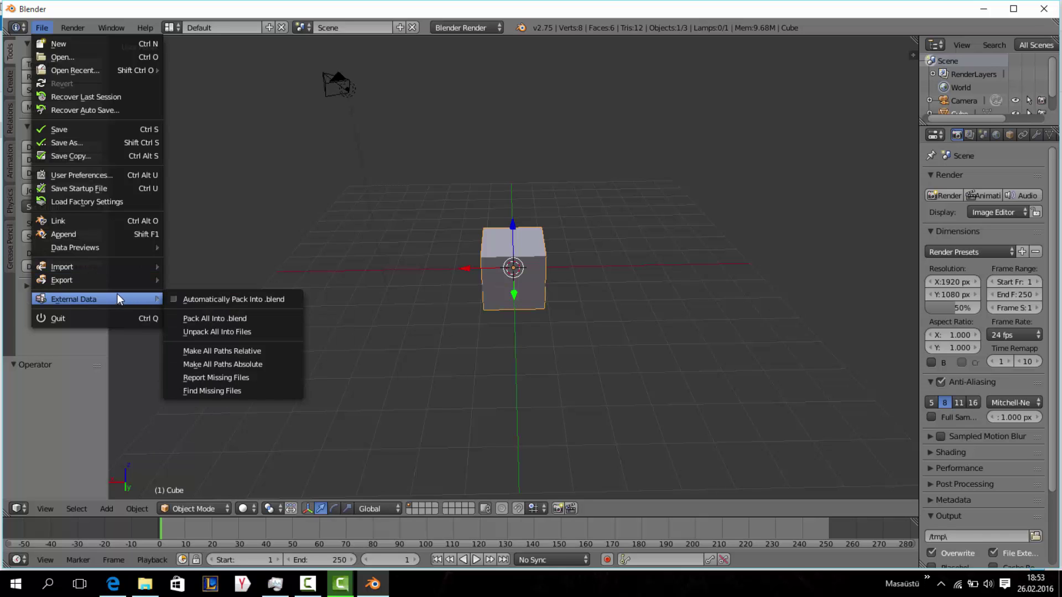
mouse_move(62, 279)
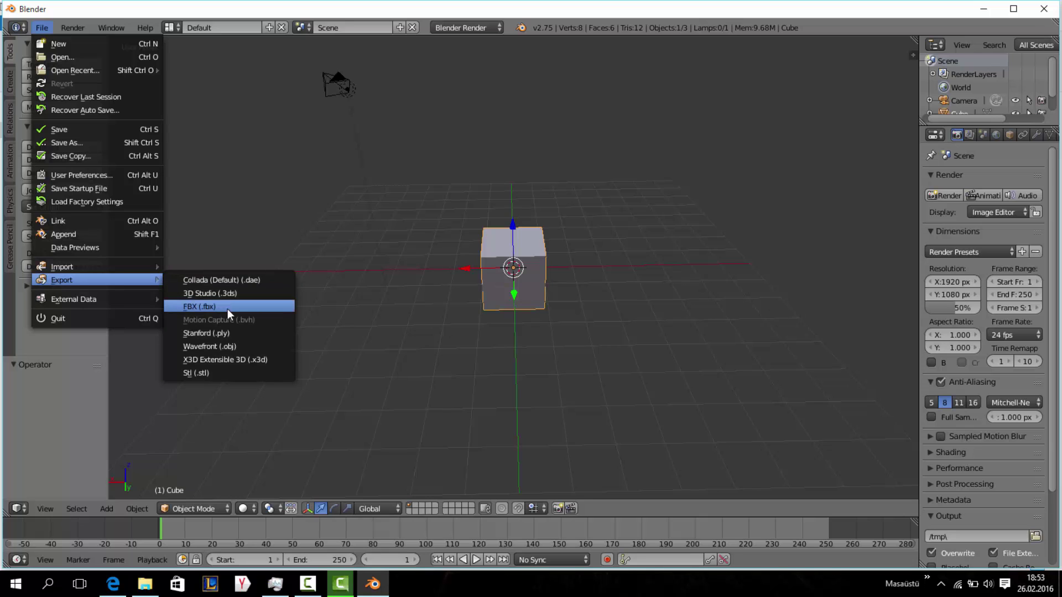
Inspect the FBX export browser with untitled.fbx, then cancel without exporting.
left_click(228, 308)
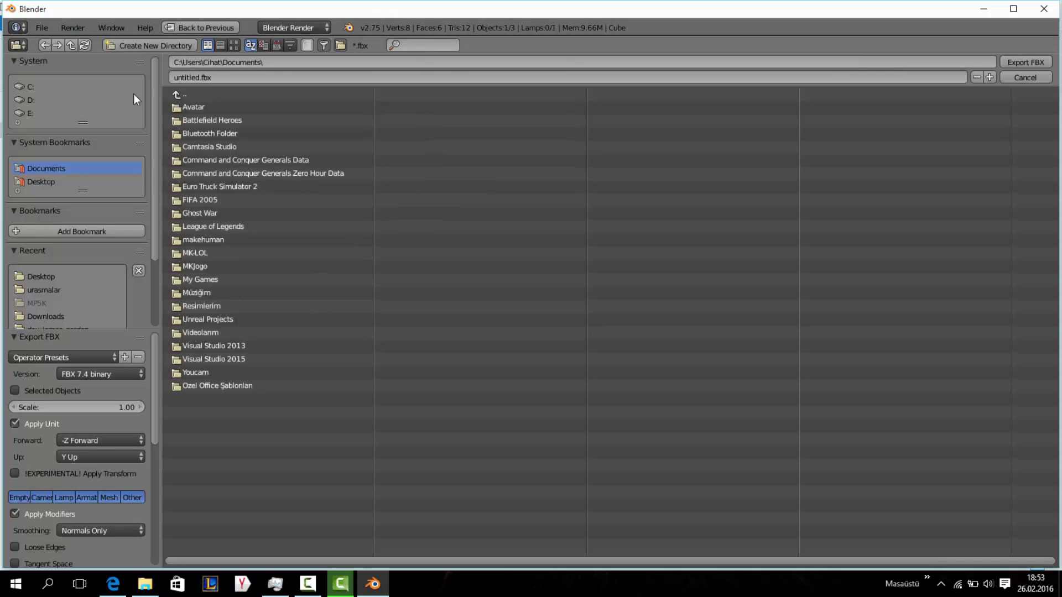
left_click(193, 77)
left_click(1023, 78)
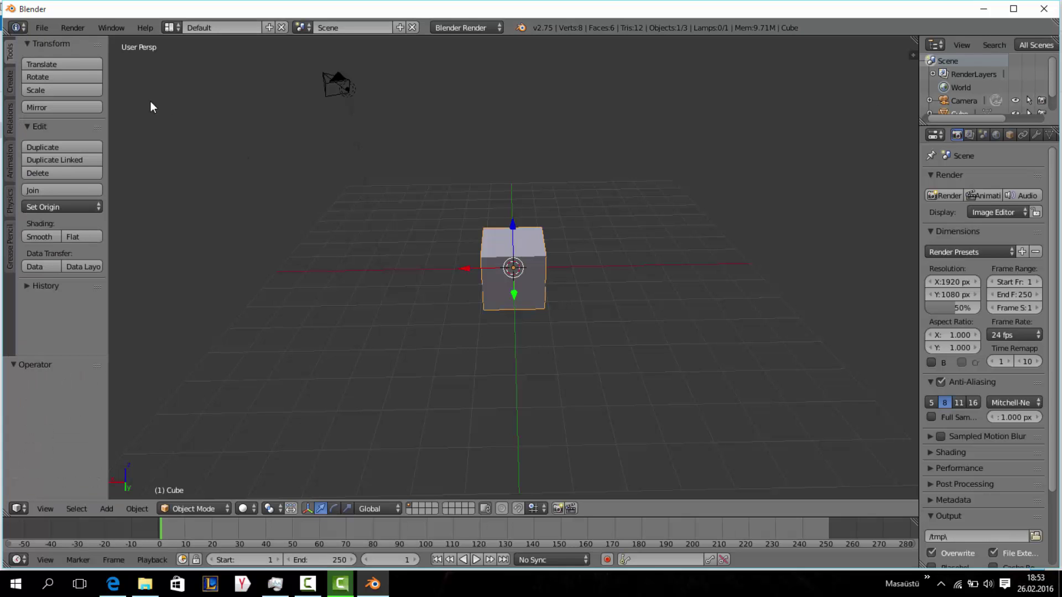
Browse the Render, Window and Help menus, leaving the Help list open.
left_click(82, 29)
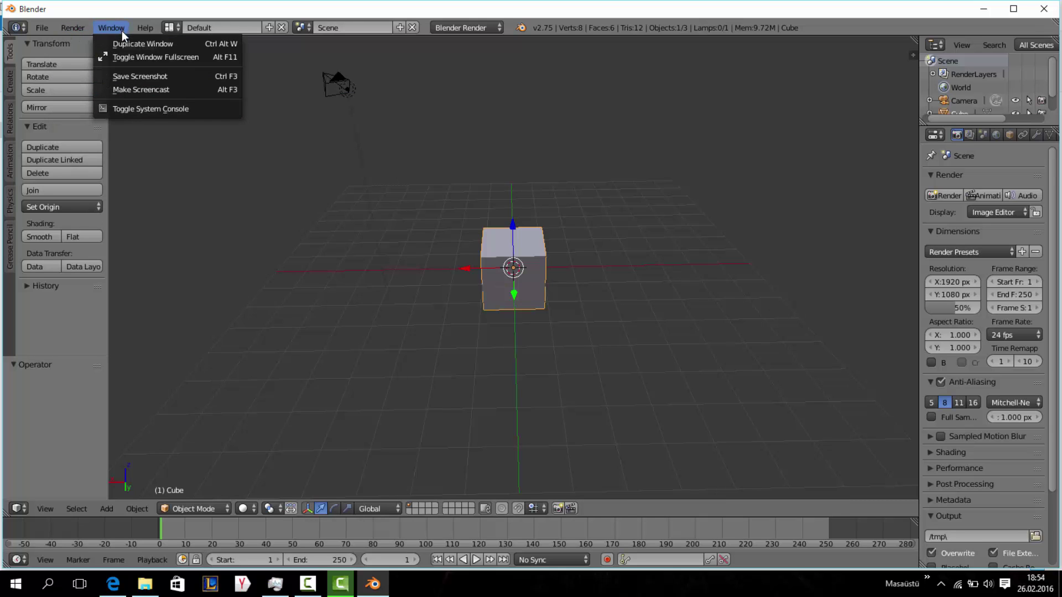
mouse_move(144, 28)
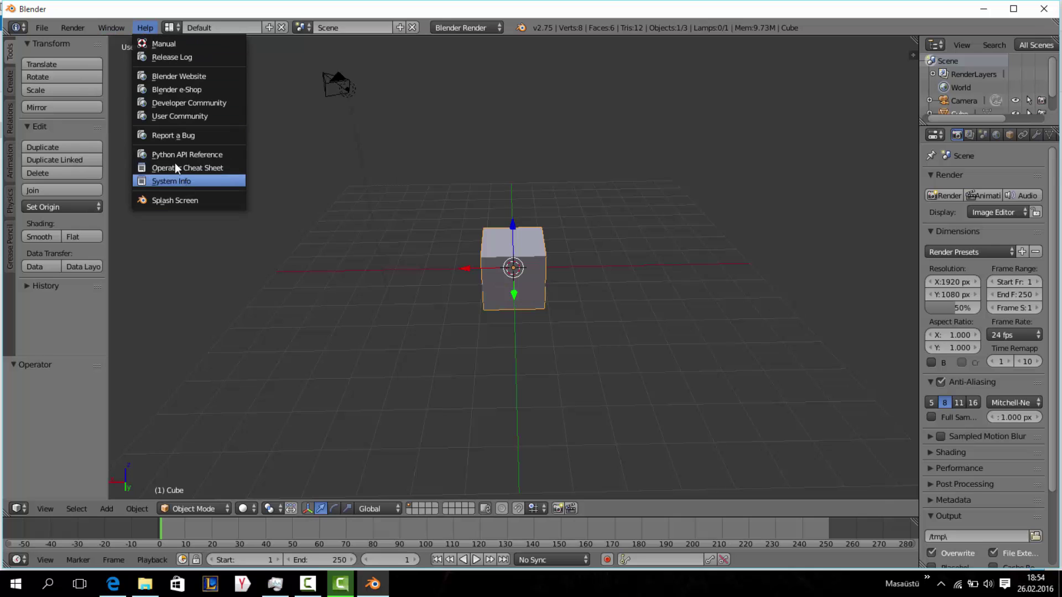
Start several Translate moves and cancel each, leaving the cube at the origin.
mouse_move(302, 98)
middle_mouse_down()
mouse_move(342, 122)
mouse_move(10, 64)
middle_mouse_up()
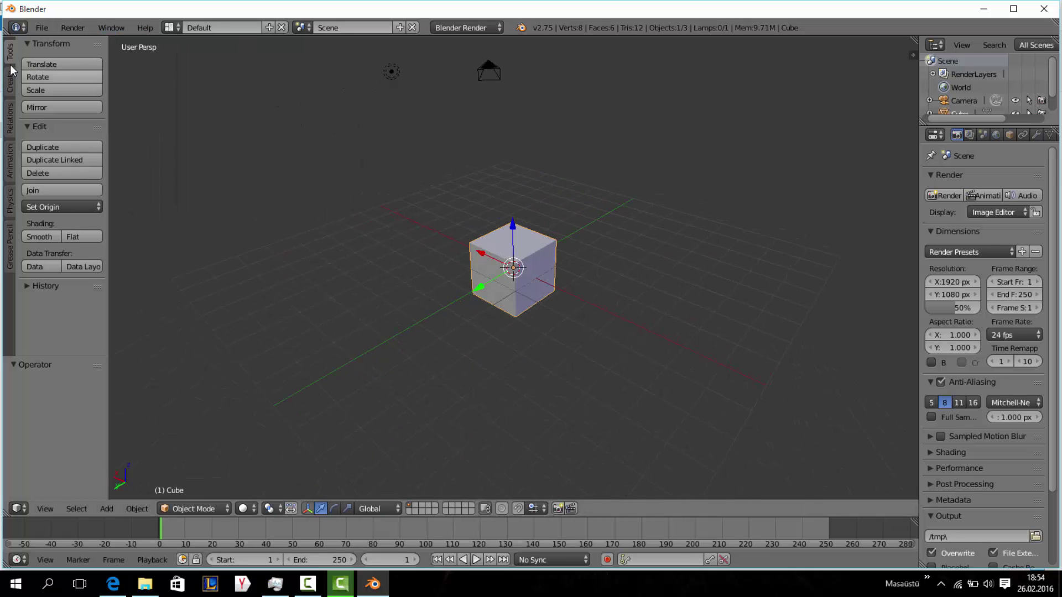
left_click(39, 65)
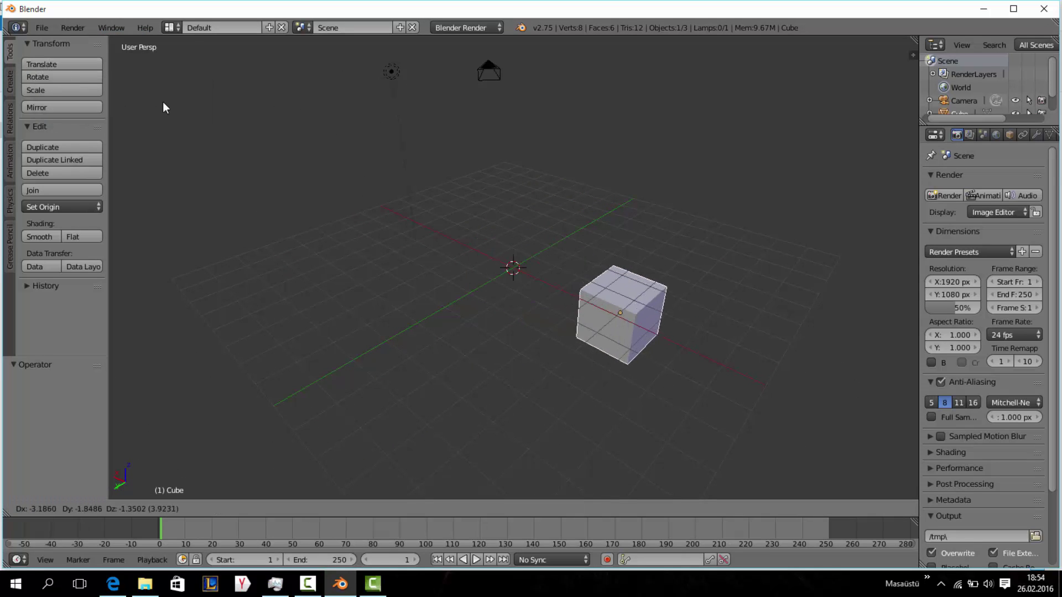
key("Escape")
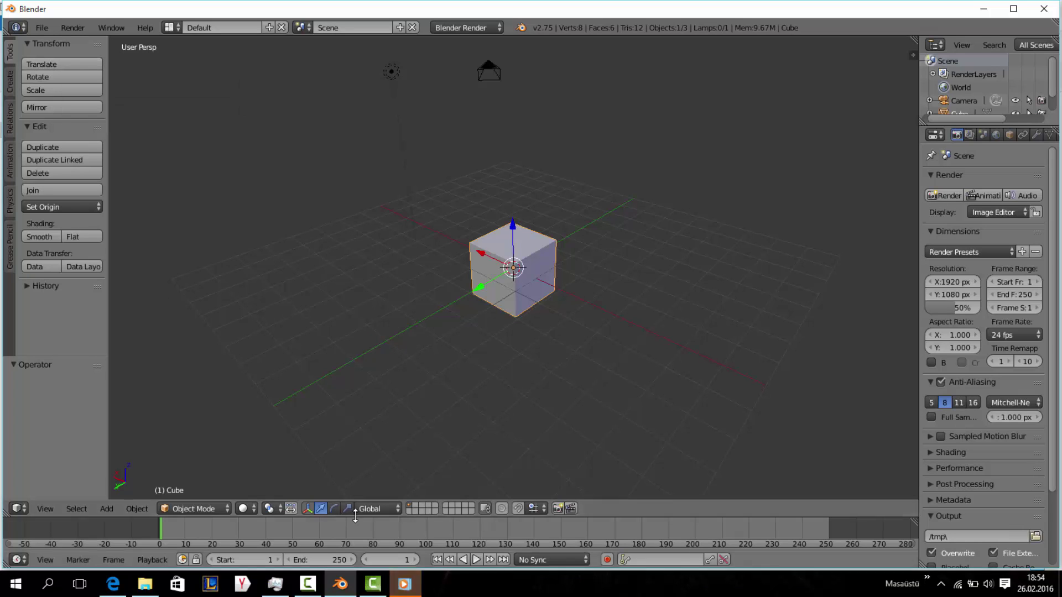
middle_click_drag(169, 303, 127, 288)
left_click(81, 62)
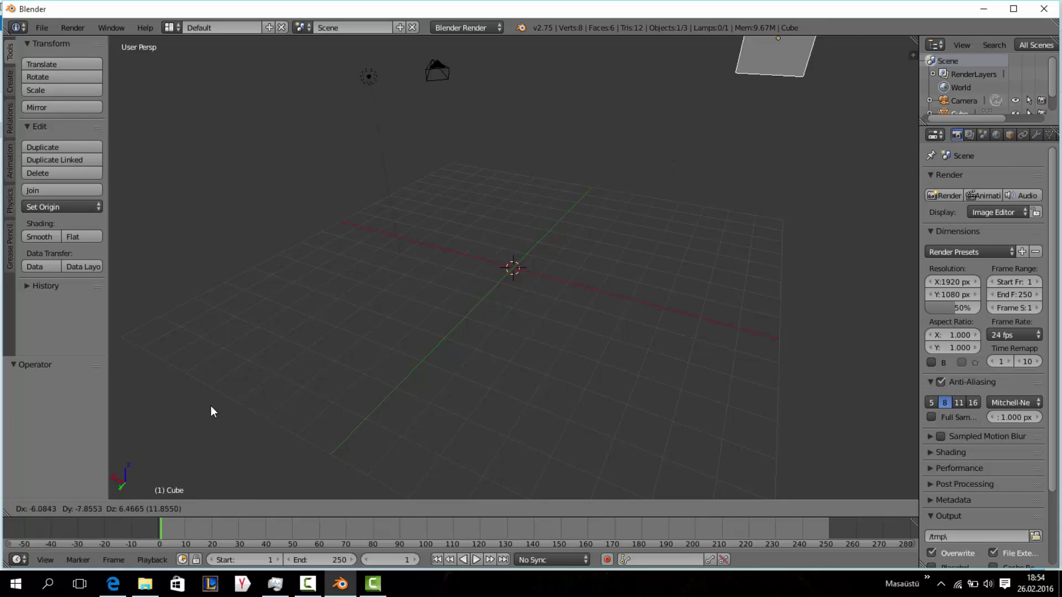
right_click(303, 336)
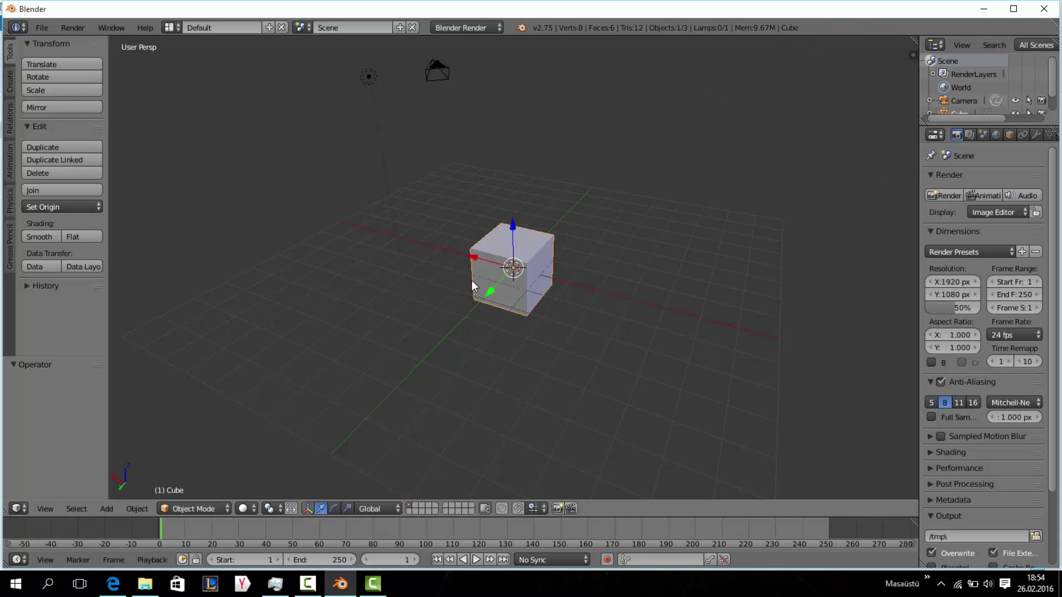
left_click(63, 65)
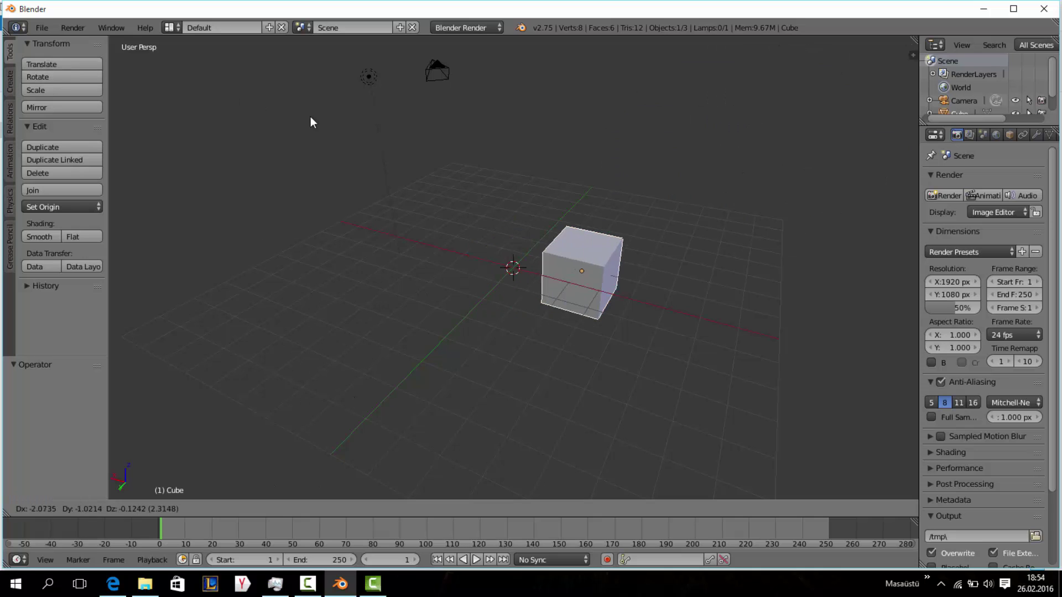
right_click(426, 334)
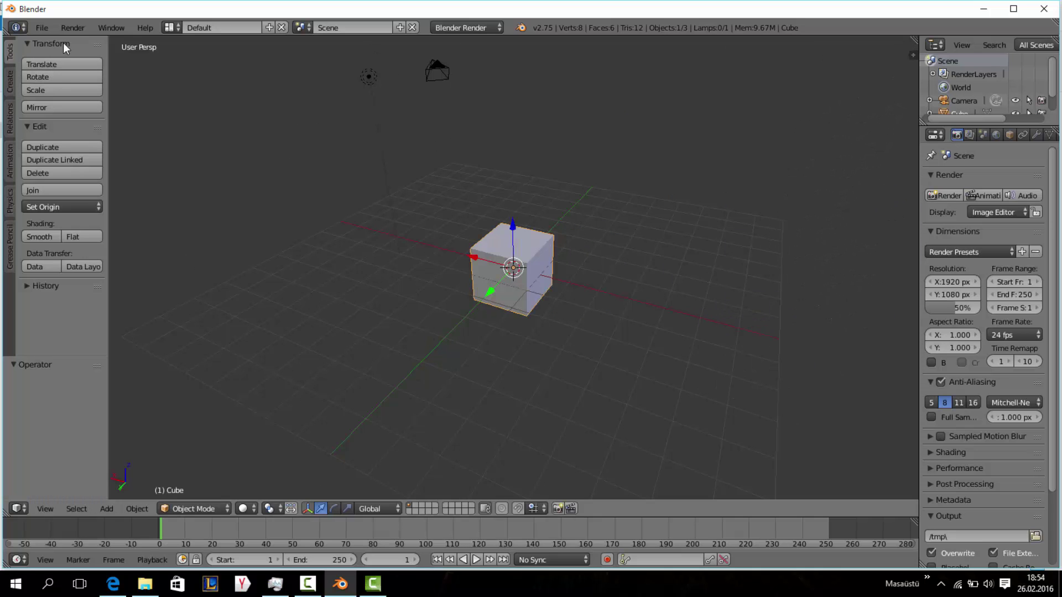
left_click(82, 63)
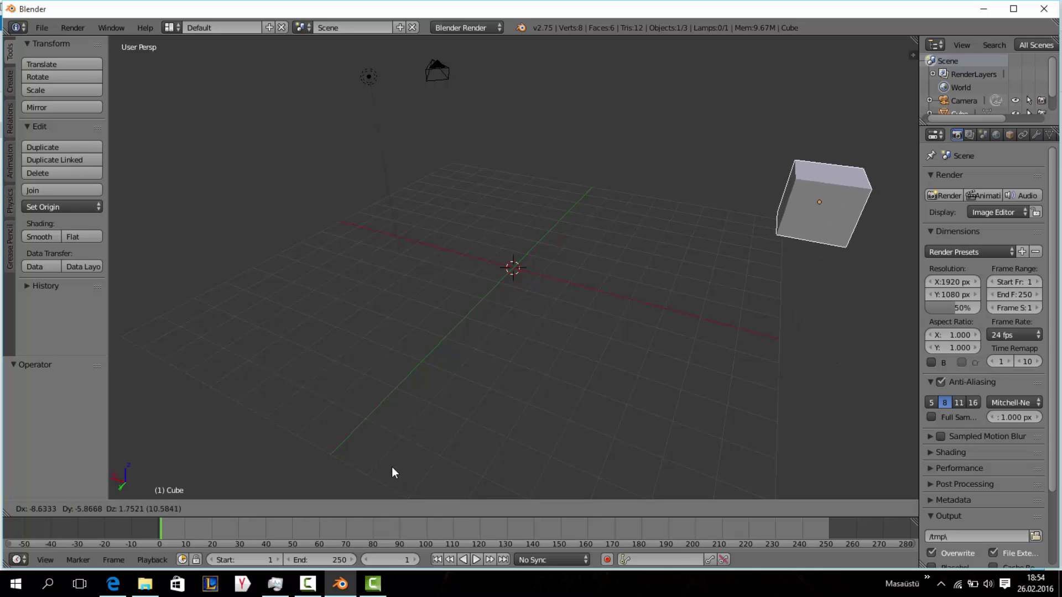
right_click(456, 362)
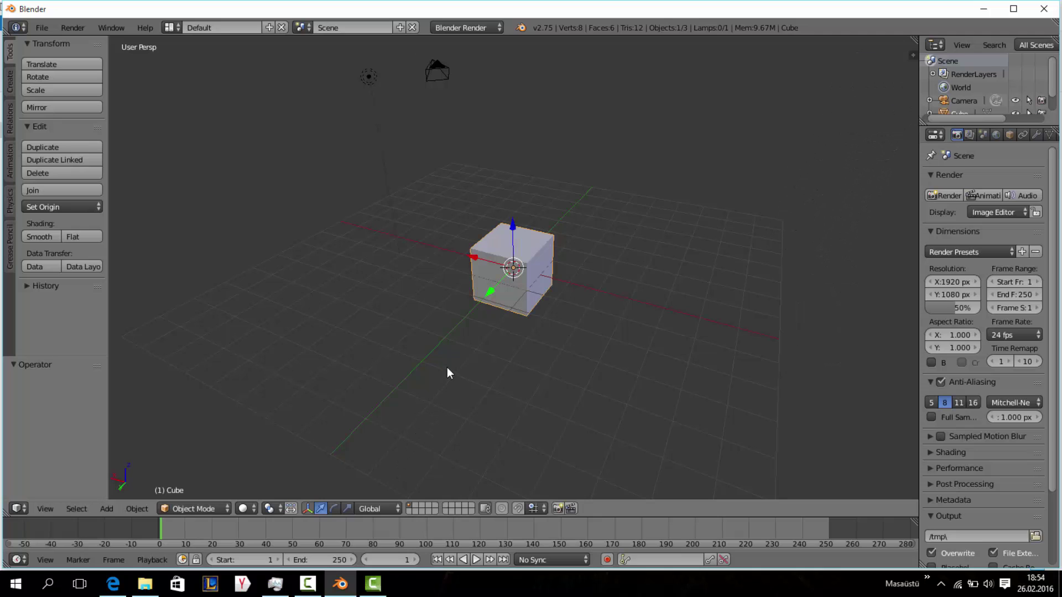
Place the cube at X -5.708, Y -3.186, Z 0.184 and inspect it from several angles.
left_click(54, 67)
left_click(248, 55)
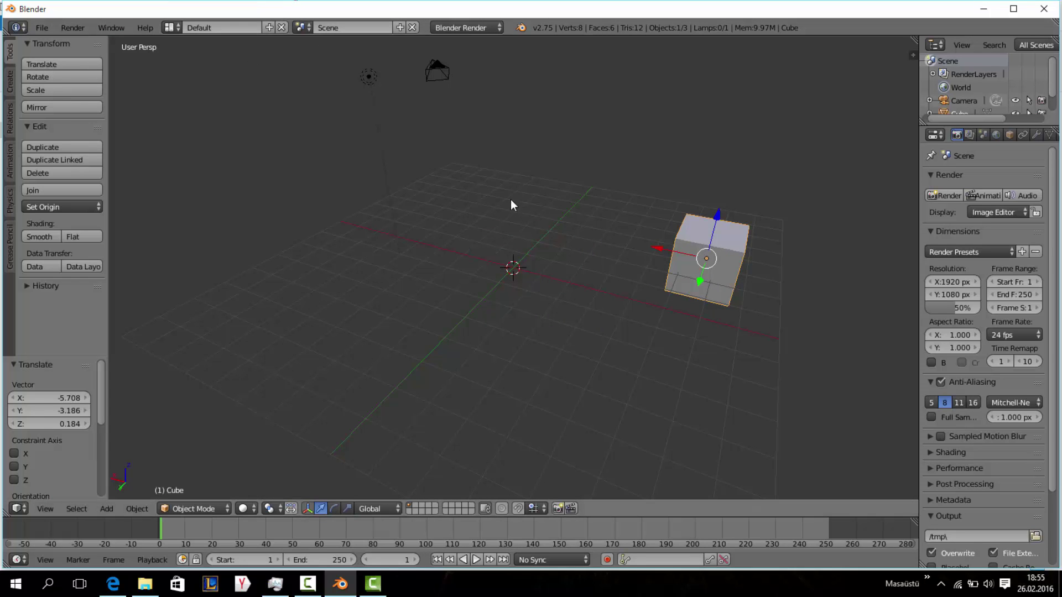
middle_click_drag(709, 259, 670, 268)
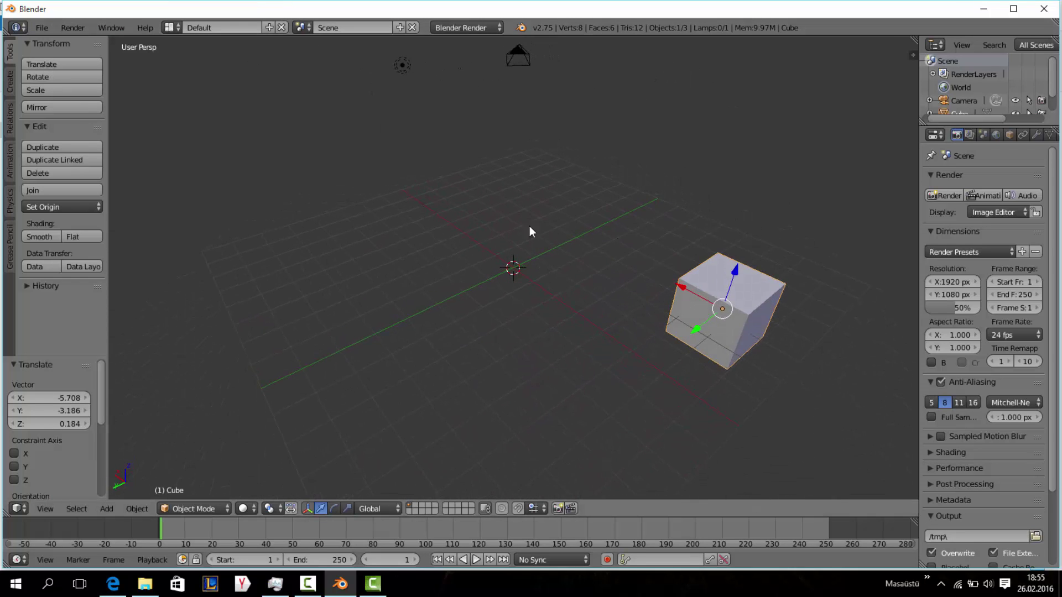
mouse_move(564, 173)
middle_mouse_down()
mouse_move(387, 212)
mouse_move(253, 220)
mouse_move(487, 204)
mouse_move(417, 199)
mouse_move(407, 222)
middle_mouse_up()
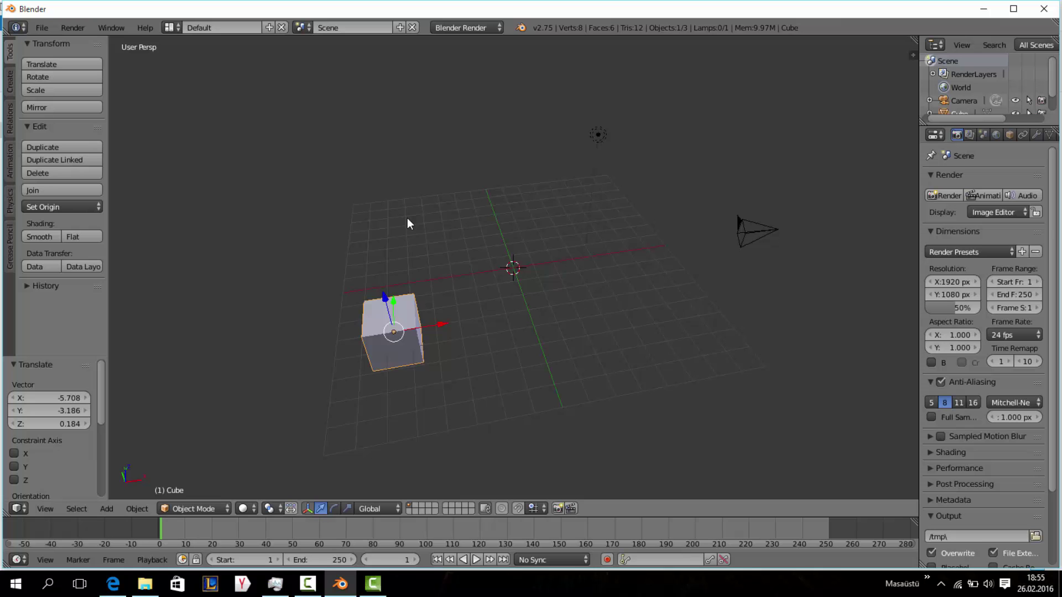
scroll(407, 218, "down", 3)
scroll(407, 218, "up", 3)
scroll(407, 217, "up", 2)
scroll(407, 217, "down", 4)
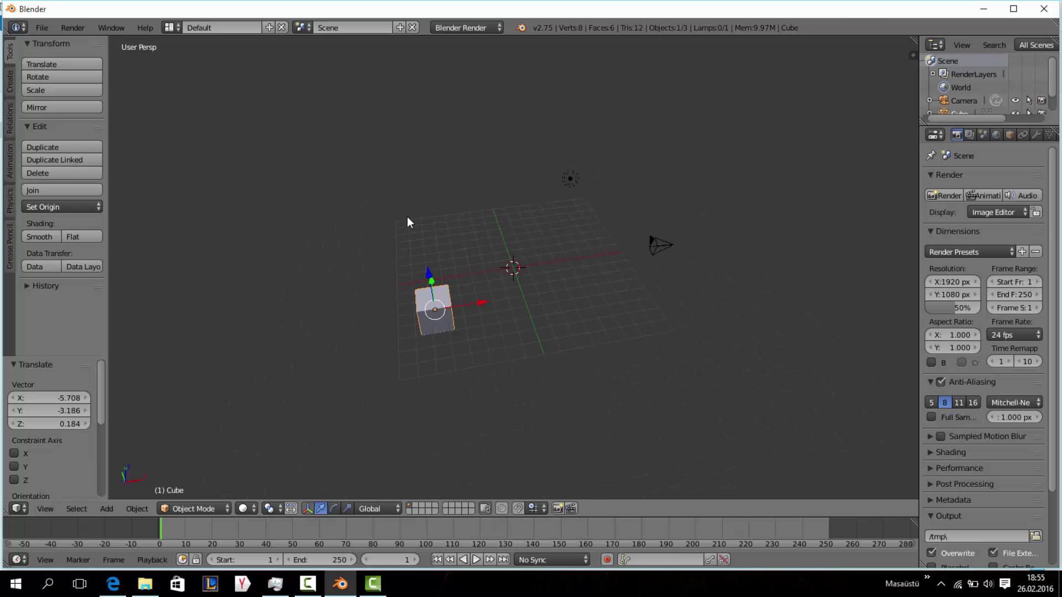
scroll(407, 217, "down", 1)
scroll(407, 216, "up", 7)
scroll(407, 216, "down", 5)
scroll(408, 215, "up", 1)
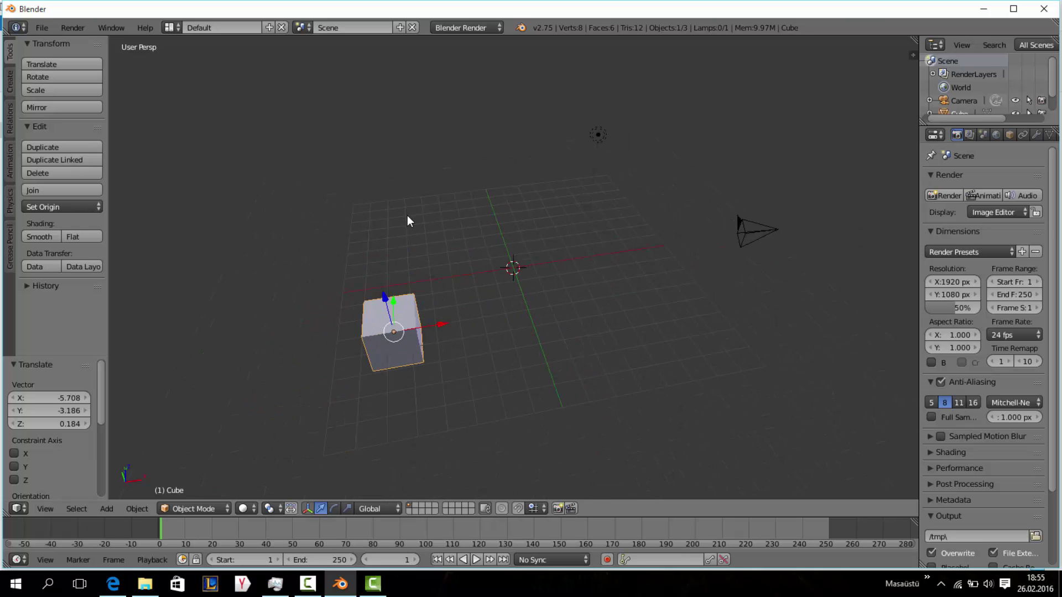
mouse_move(407, 215)
middle_mouse_down()
mouse_move(562, 200)
mouse_move(519, 229)
mouse_move(644, 198)
mouse_move(522, 223)
mouse_move(429, 171)
mouse_move(438, 175)
middle_mouse_up()
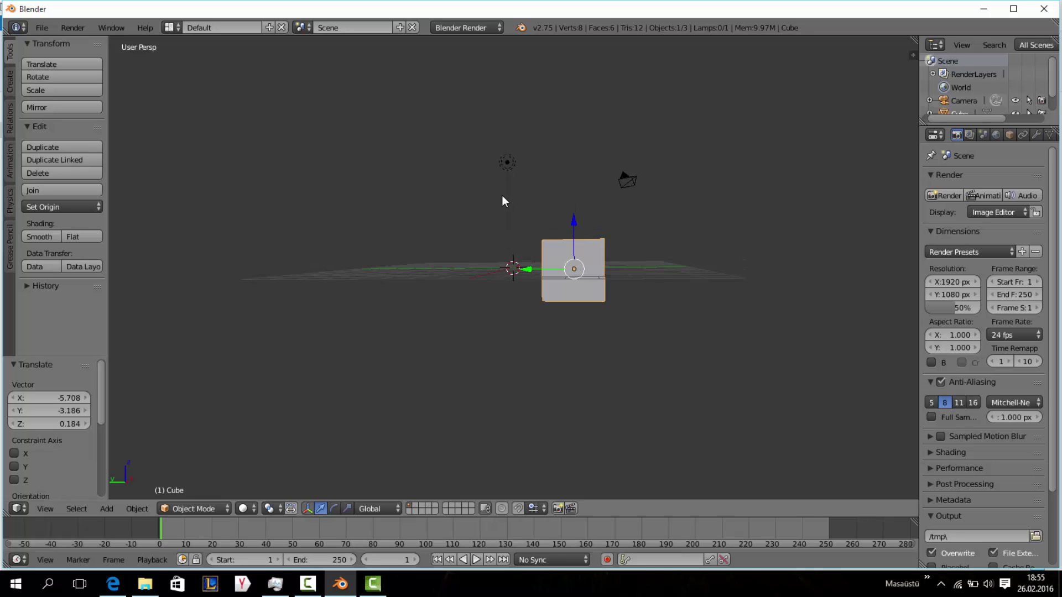
Move the cube along X, then along Y to 3.950.
mouse_move(528, 217)
middle_mouse_down()
mouse_move(509, 199)
mouse_move(368, 178)
mouse_move(636, 241)
mouse_move(561, 171)
mouse_move(601, 233)
mouse_move(552, 254)
mouse_move(521, 286)
mouse_move(552, 209)
mouse_move(538, 257)
mouse_move(542, 244)
mouse_move(581, 271)
middle_mouse_up()
key("g")
key("x")
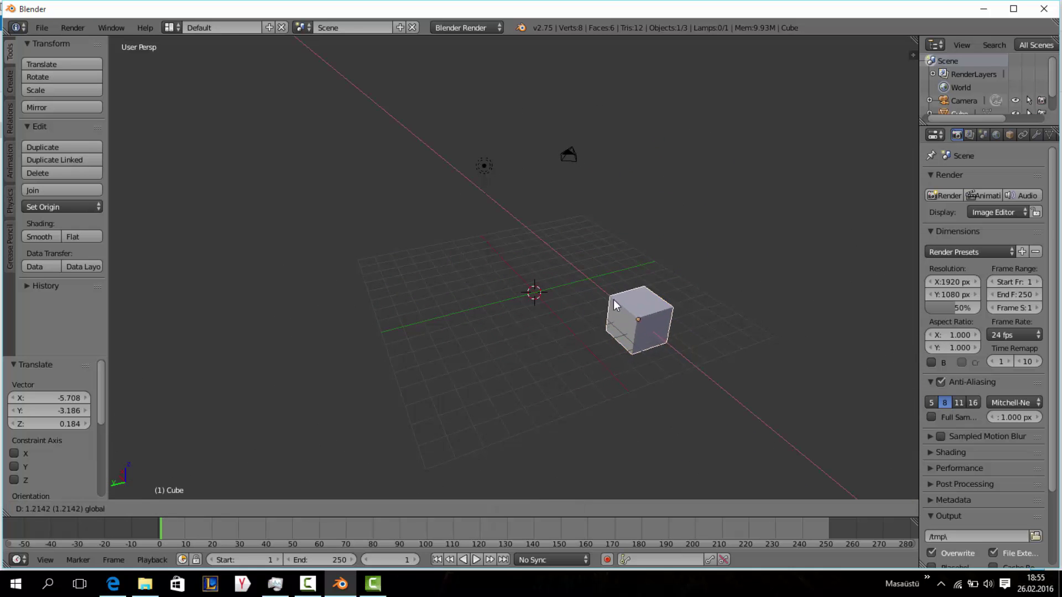
left_click(552, 275)
key("g")
key("y")
left_click(490, 300)
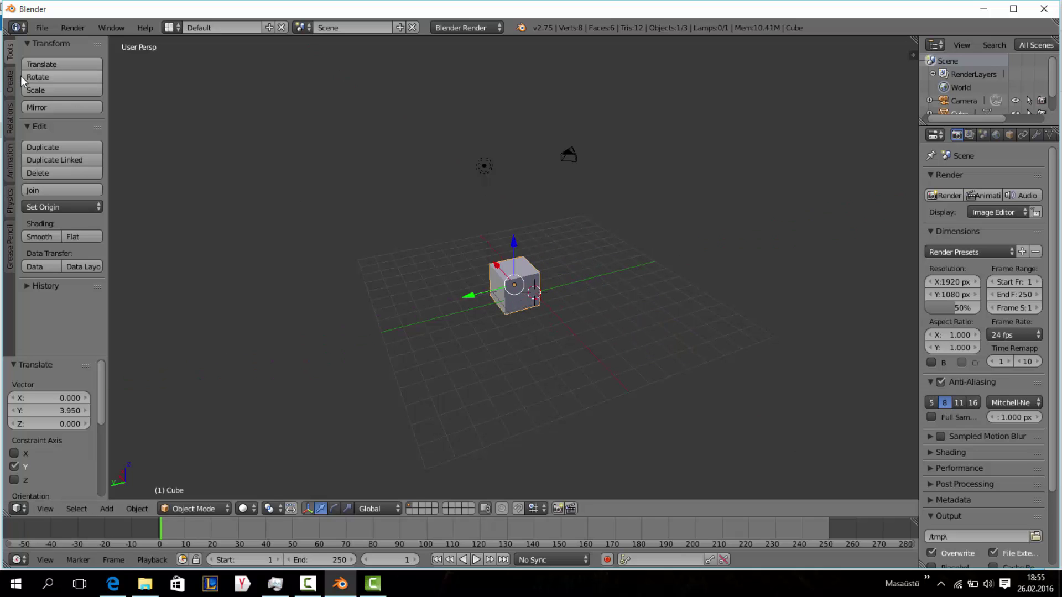
Try rotating and scaling the cube, cancelling each so it stays unchanged.
left_click(61, 77)
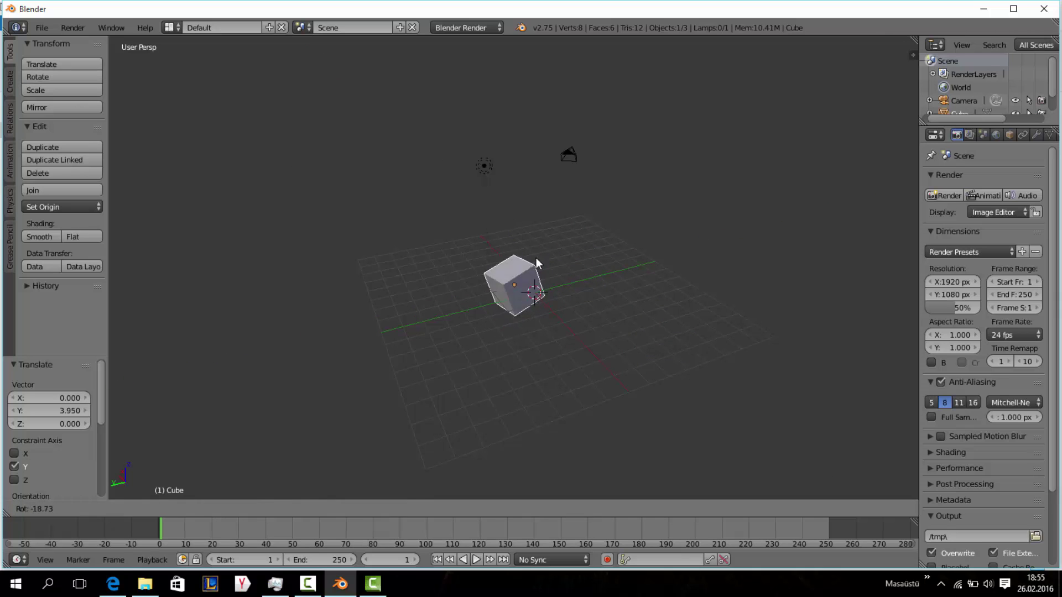
key("Escape")
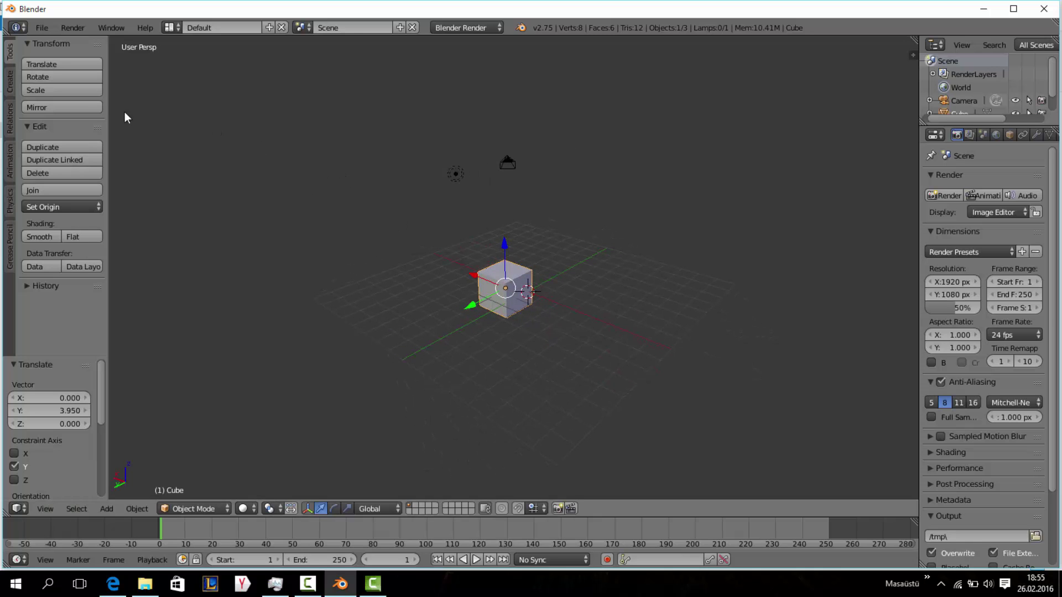
left_click(66, 90)
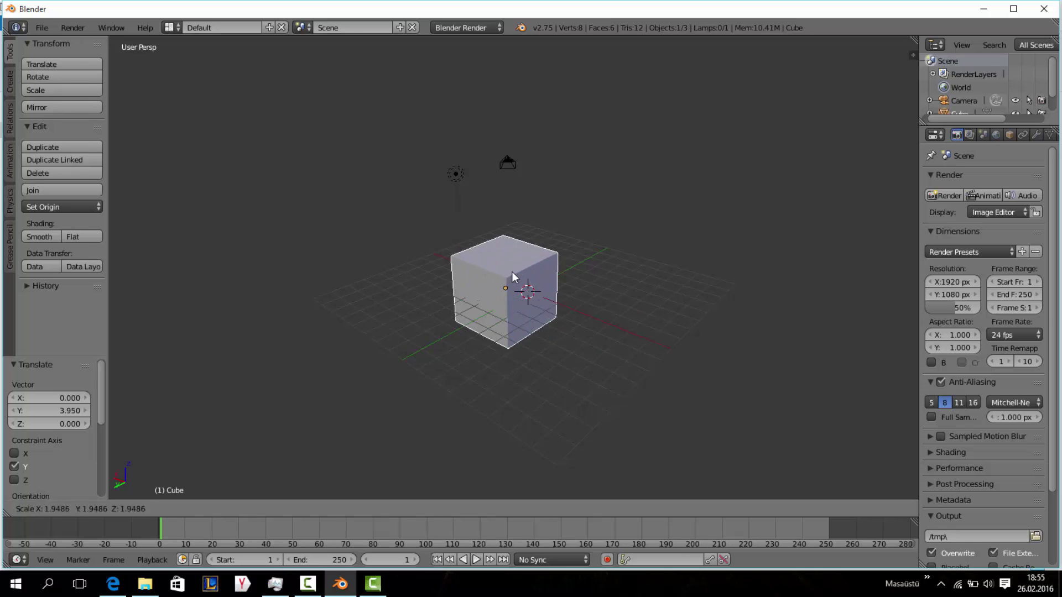
key("Escape")
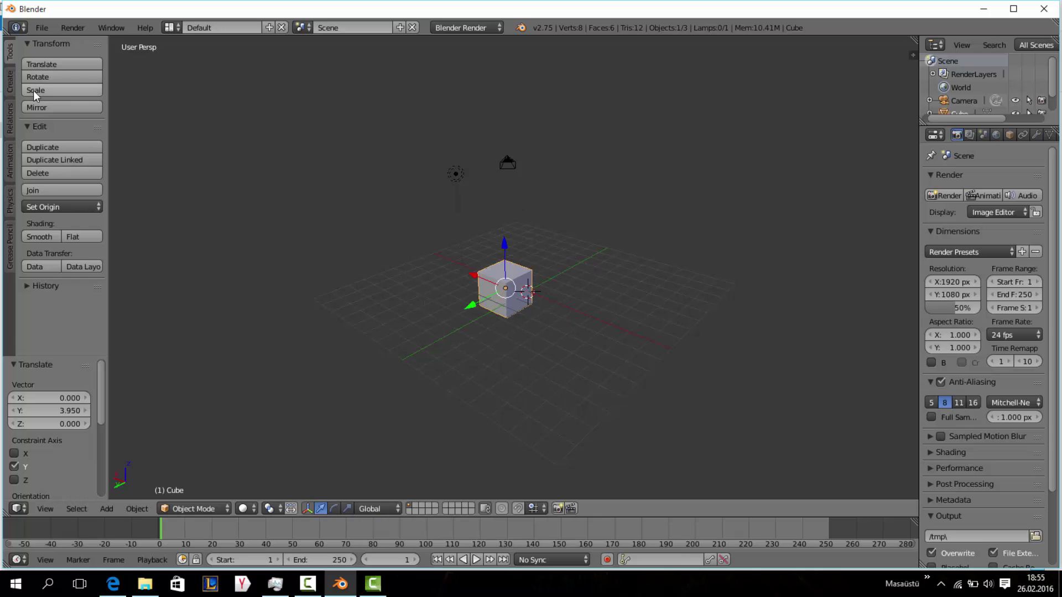
key("Escape")
Reorient the view and start a Y-constrained grab of the cube.
middle_click_drag(563, 191, 416, 181)
scroll(435, 238, "up", 3)
mouse_move(435, 243)
middle_mouse_down()
mouse_move(502, 257)
mouse_move(538, 280)
mouse_move(495, 294)
middle_mouse_up()
key("g")
key("y")
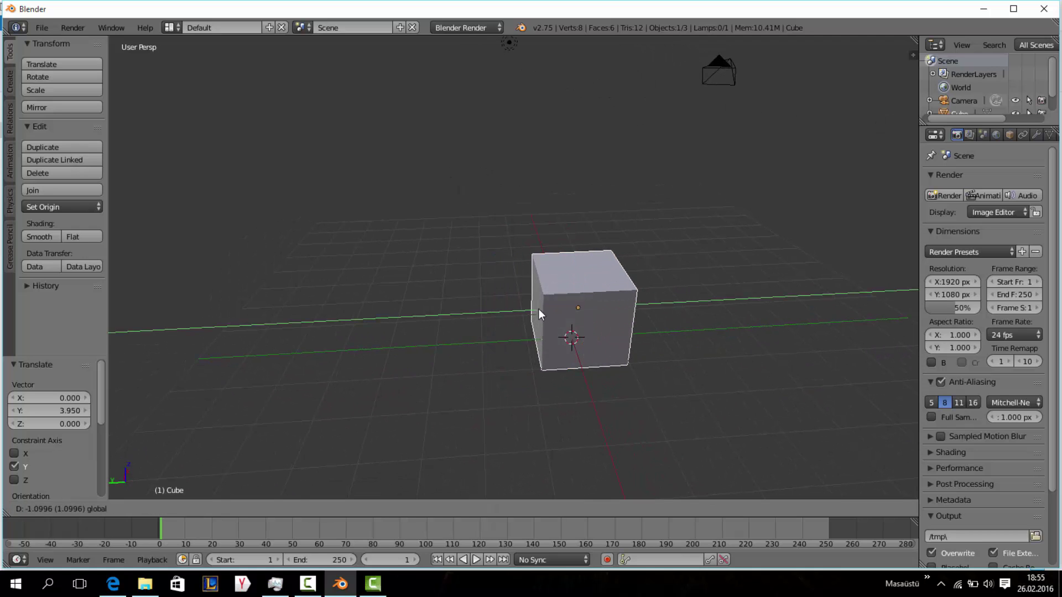
Settle the cube at Y -1.721, then slide it 2.759 along the green Y arrow.
left_click(556, 292)
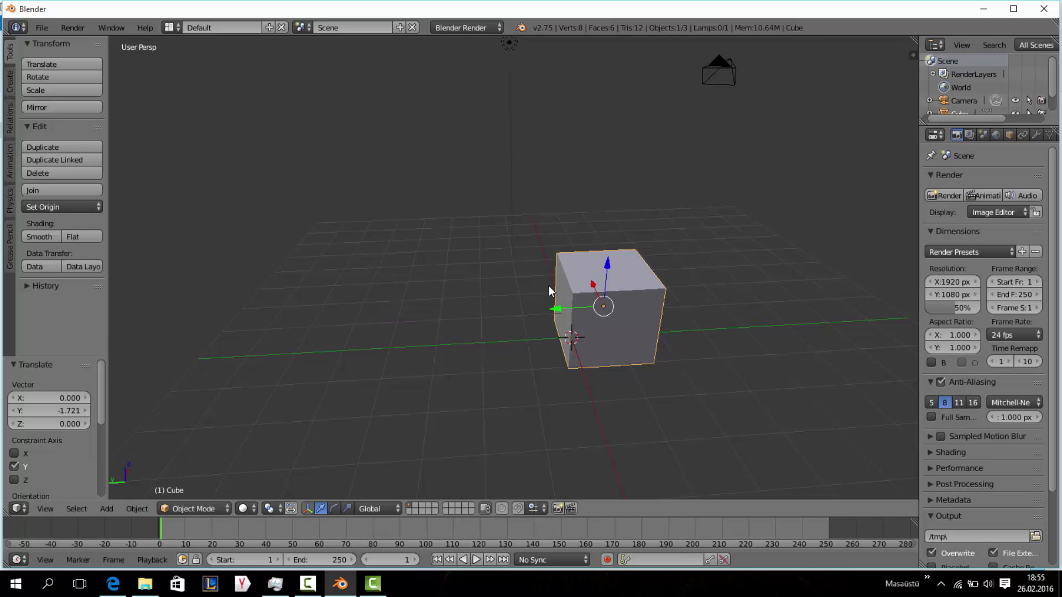
mouse_move(549, 285)
middle_mouse_down()
mouse_move(524, 256)
mouse_move(678, 287)
middle_mouse_up()
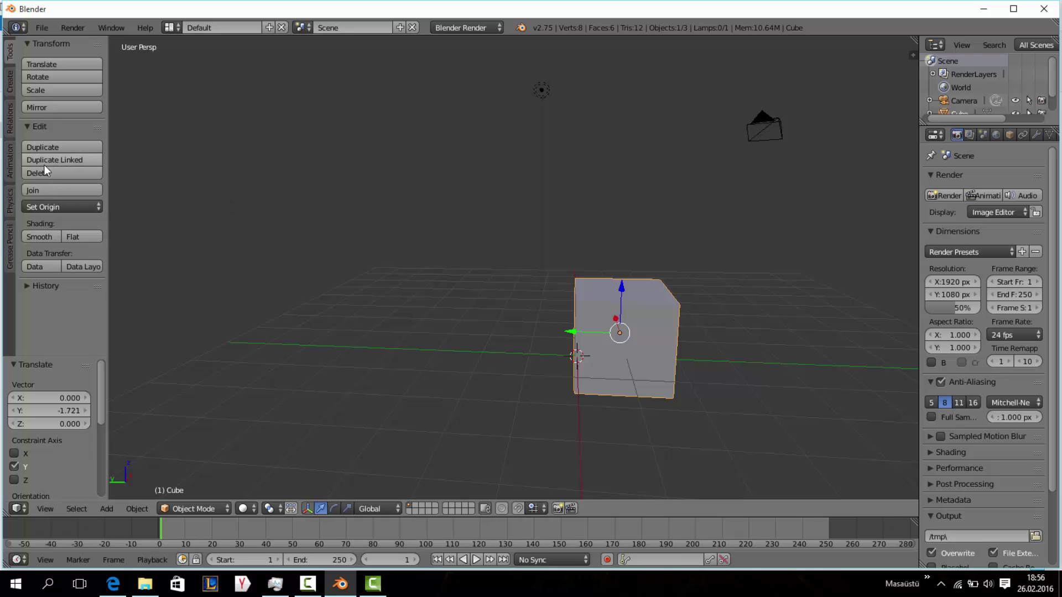
mouse_move(553, 213)
middle_mouse_down()
mouse_move(597, 217)
mouse_move(612, 255)
mouse_move(660, 230)
mouse_move(556, 295)
middle_mouse_up()
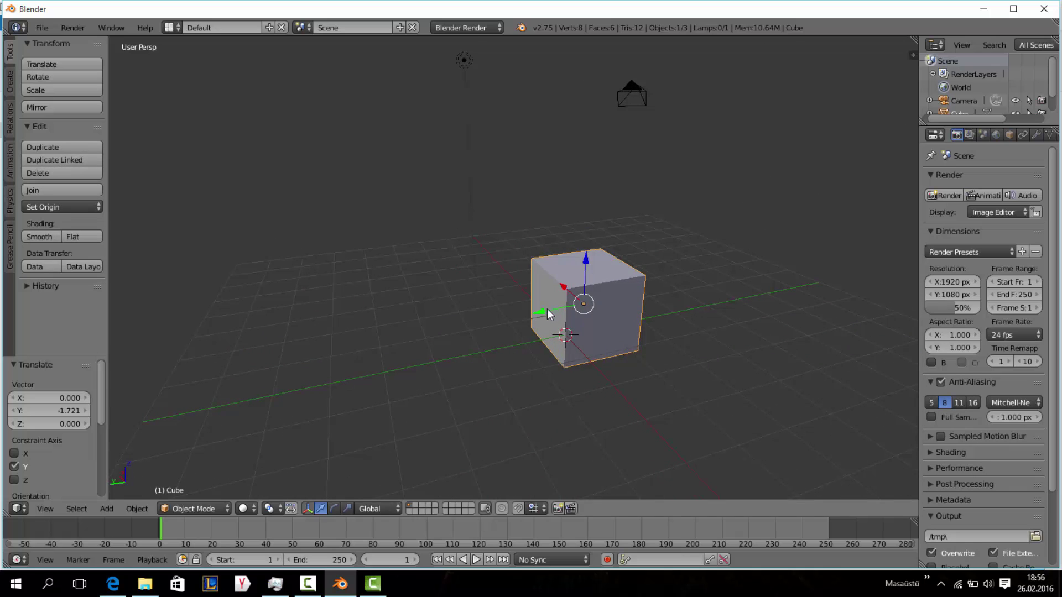
left_click_drag(547, 311, 442, 330)
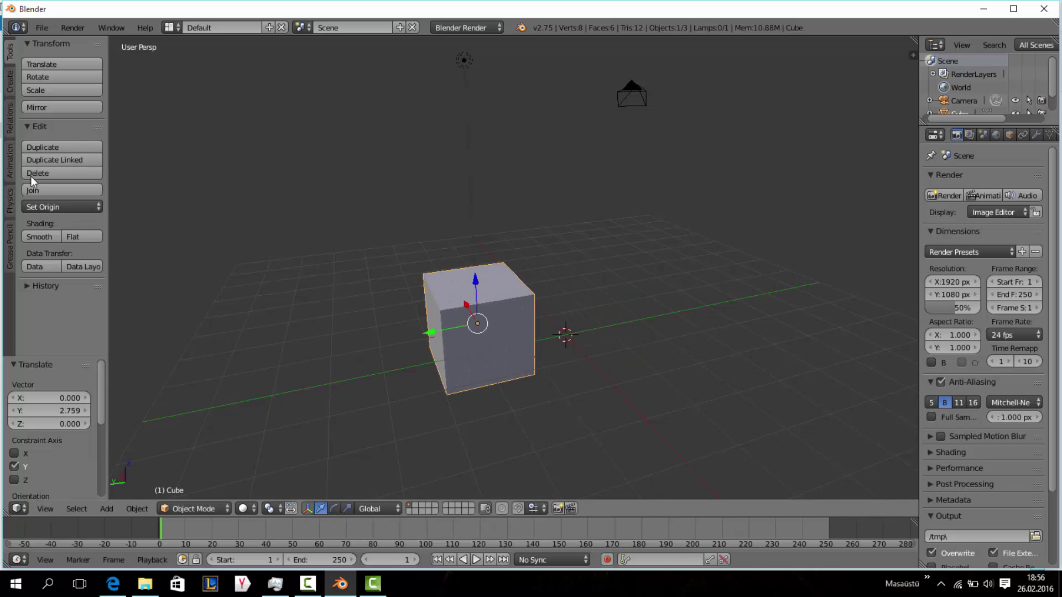
Duplicate the cube as Cube.001 beside the original and select both cubes.
left_click(85, 145)
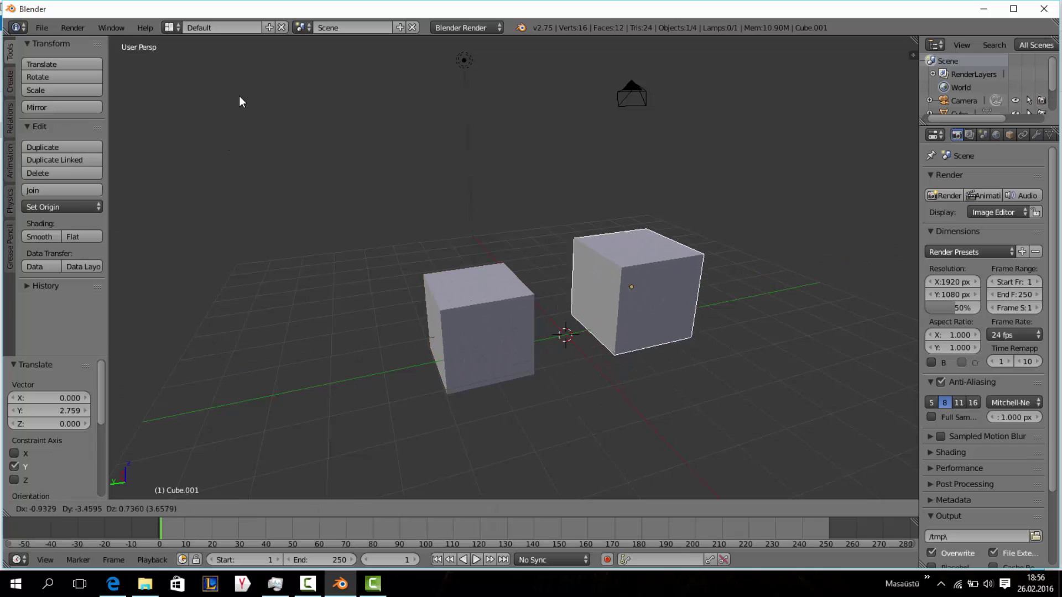
left_click(231, 122)
right_click(486, 326)
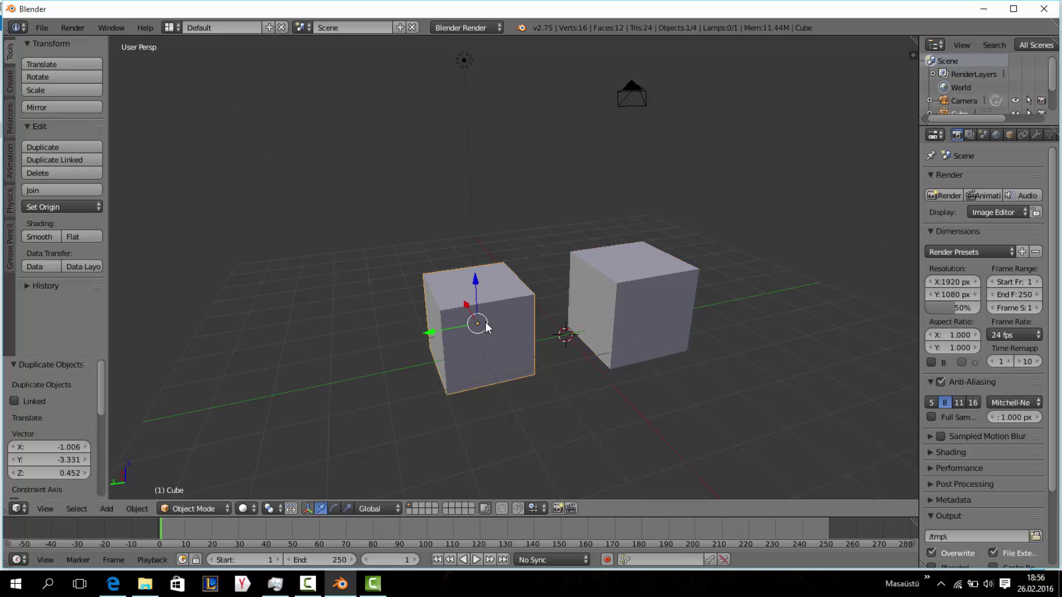
right_click(629, 304)
right_click(480, 316, "shift")
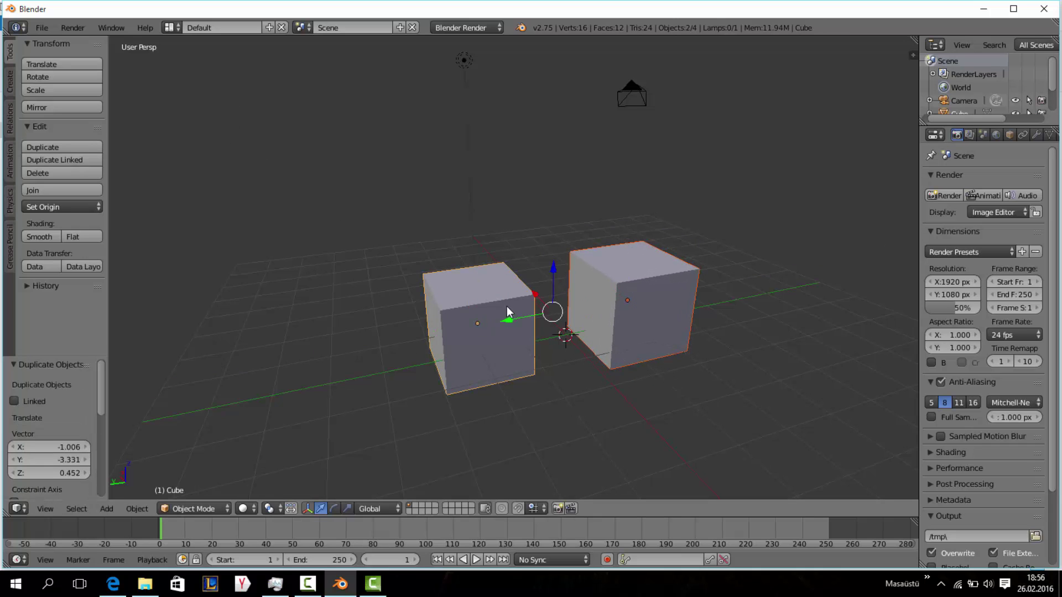
Join the two cubes and move them, then undo both the move and the join.
left_click(55, 187)
middle_click_drag(502, 235, 437, 332)
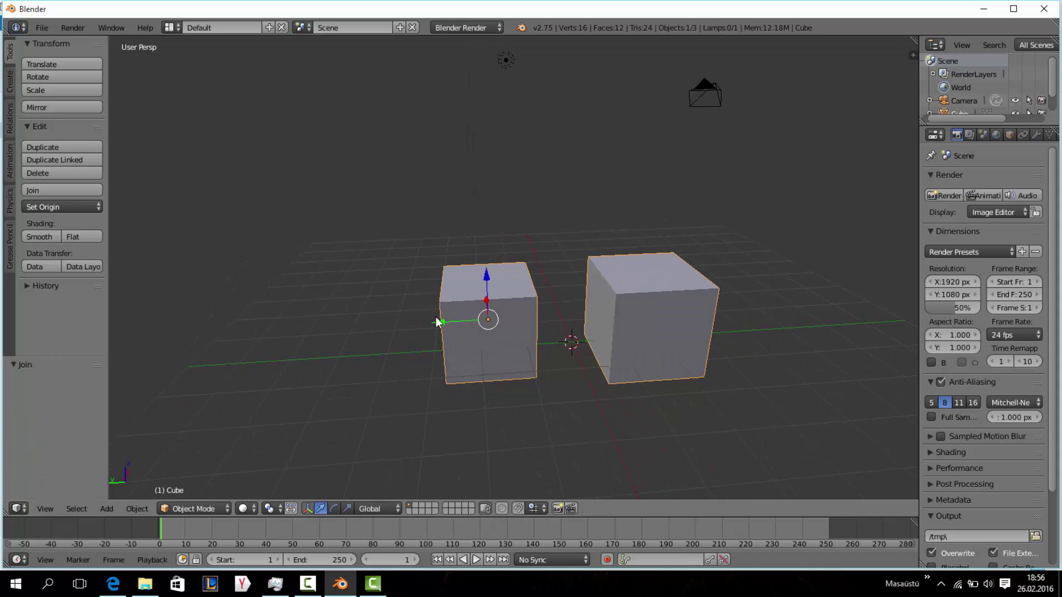
left_click_drag(436, 317, 450, 319)
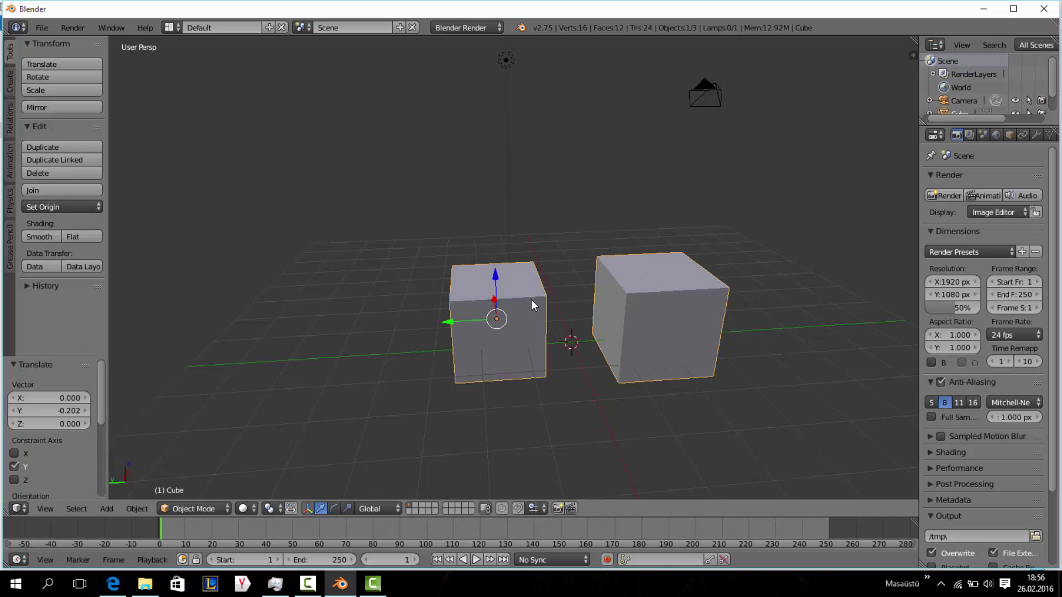
key("ctrl+z")
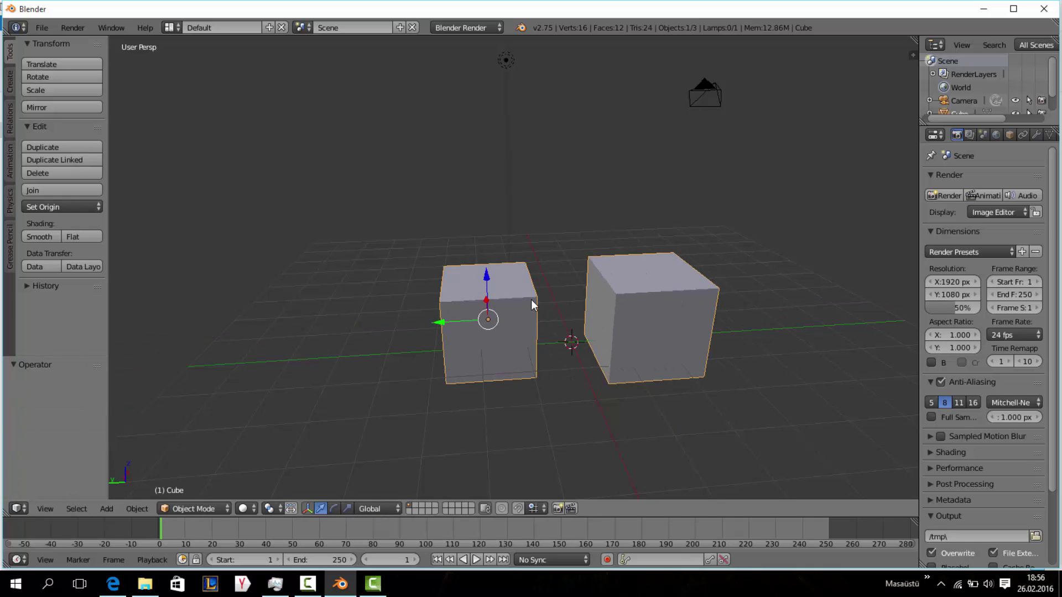
key("ctrl+z")
key("ctrl+z")
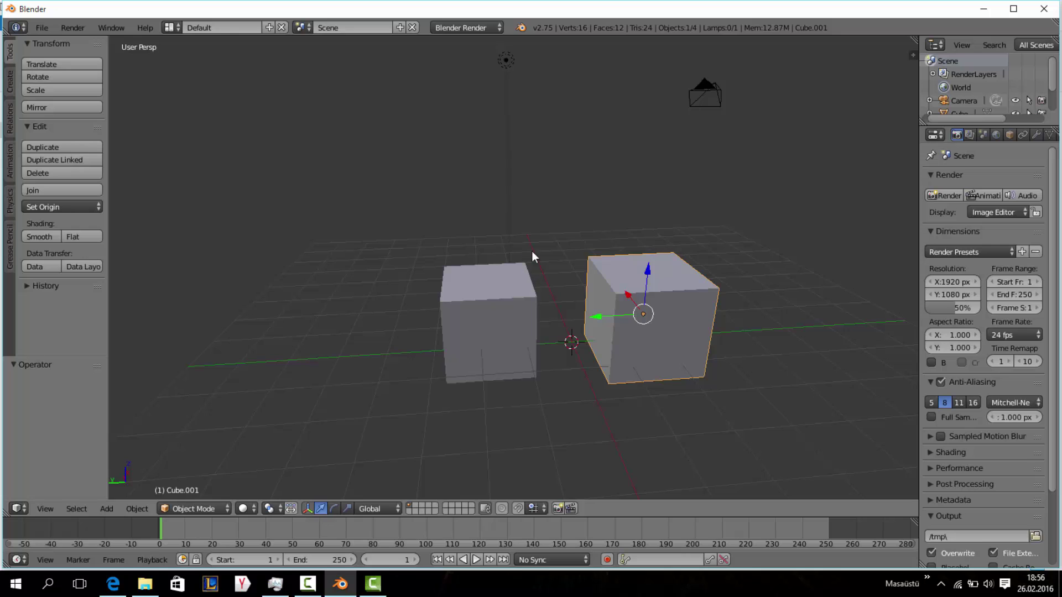
Bring up the delete prompt for the left cube, then dismiss it and select Cube.001.
middle_click_drag(533, 251, 559, 256)
right_click(474, 307)
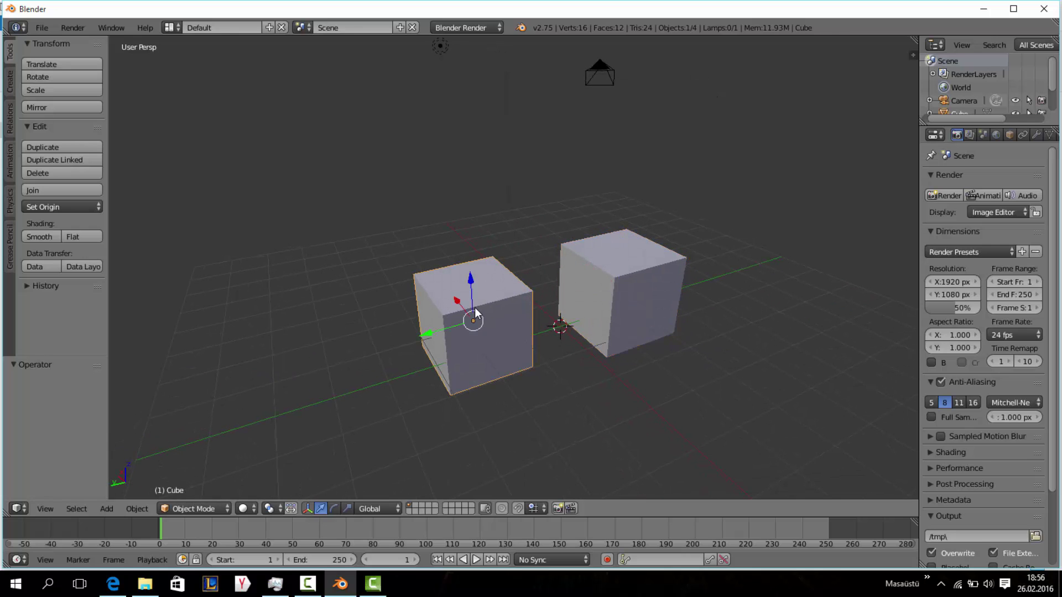
key("x")
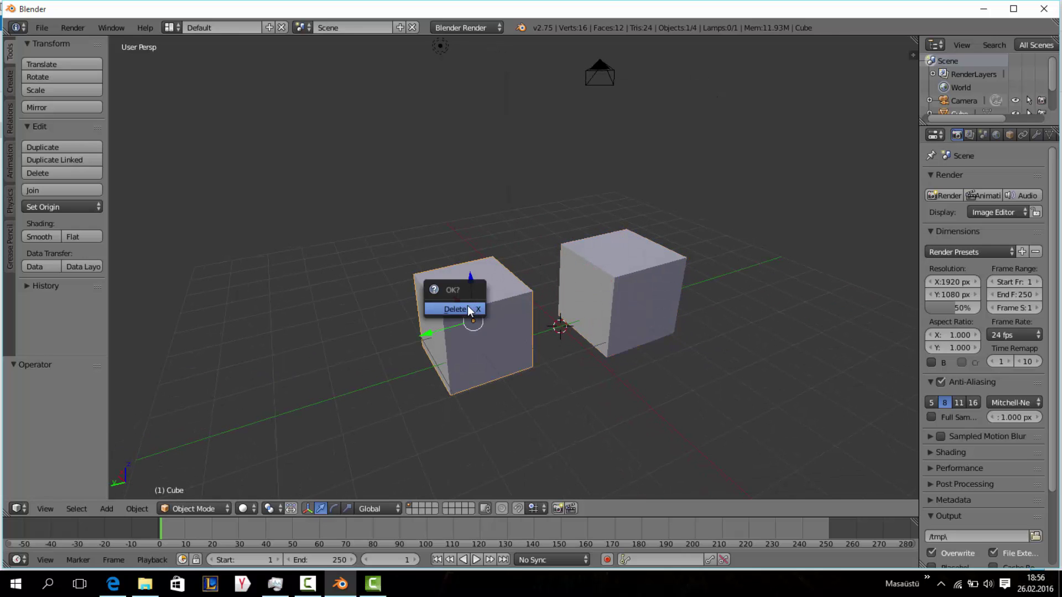
right_click(563, 267)
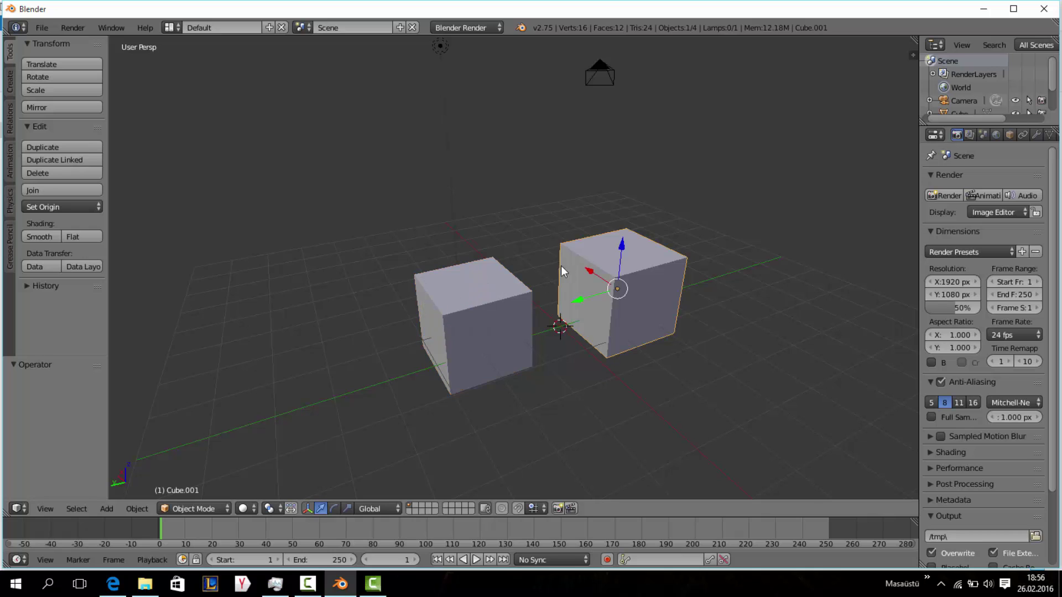
Delete the original left cube and select the remaining Cube.001.
right_click(477, 314)
key("x")
left_click(478, 314)
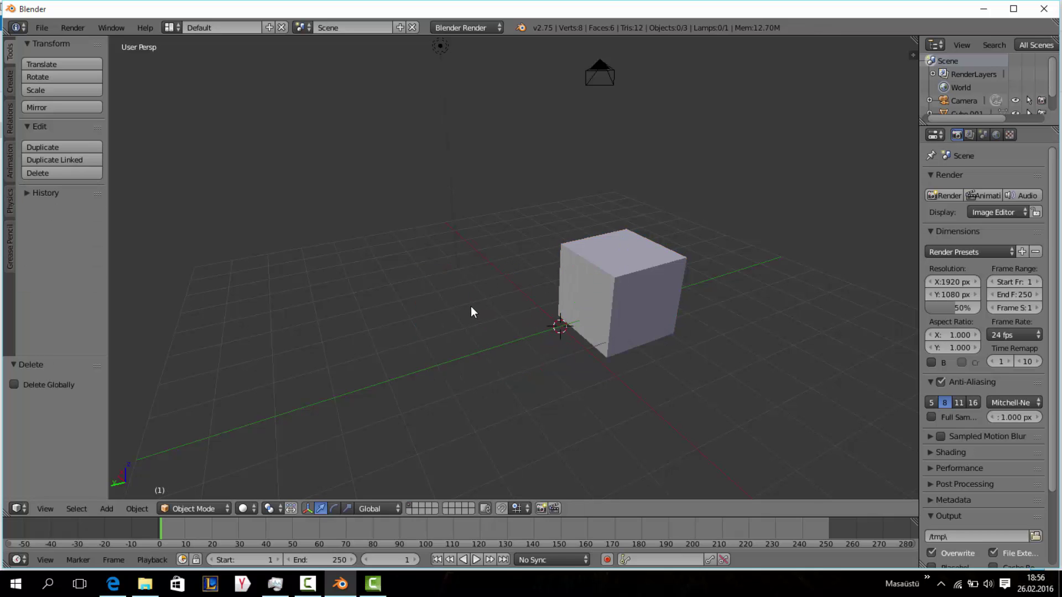
middle_click_drag(470, 307, 412, 304)
right_click(607, 308)
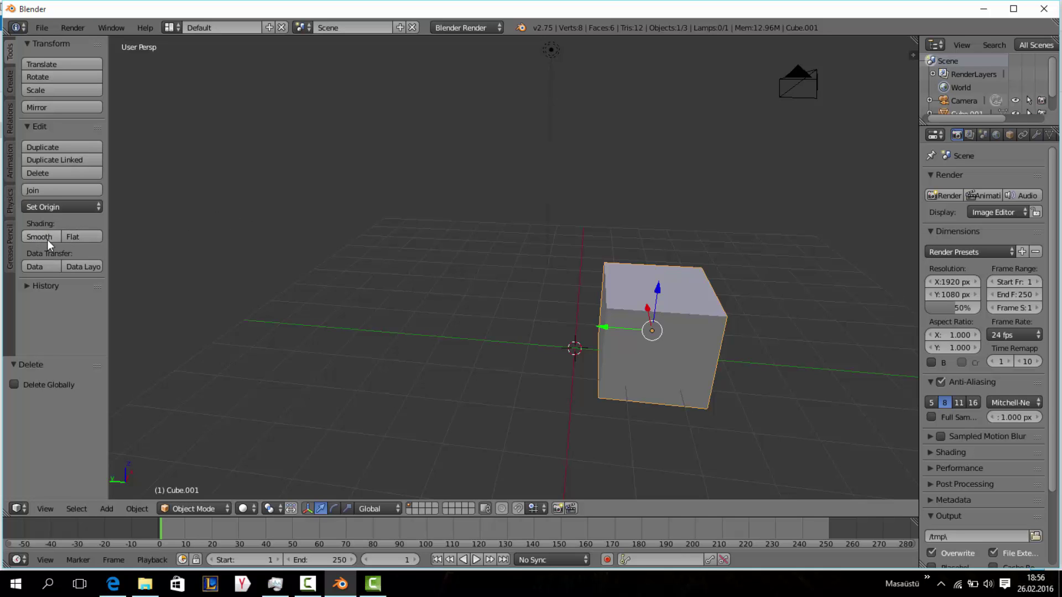
Apply smooth shading to Cube.001, then switch it back to flat.
mouse_move(395, 198)
middle_mouse_down()
mouse_move(336, 185)
mouse_move(407, 201)
middle_mouse_up()
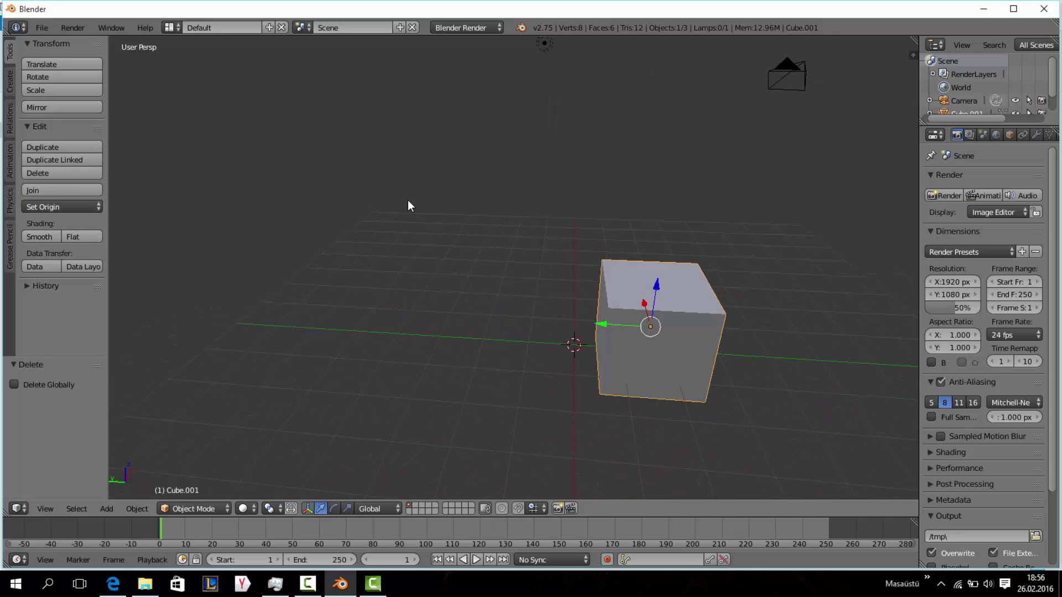
left_click(46, 238)
mouse_move(441, 210)
middle_mouse_down()
mouse_move(327, 161)
mouse_move(332, 142)
mouse_move(386, 148)
mouse_move(332, 210)
middle_mouse_up()
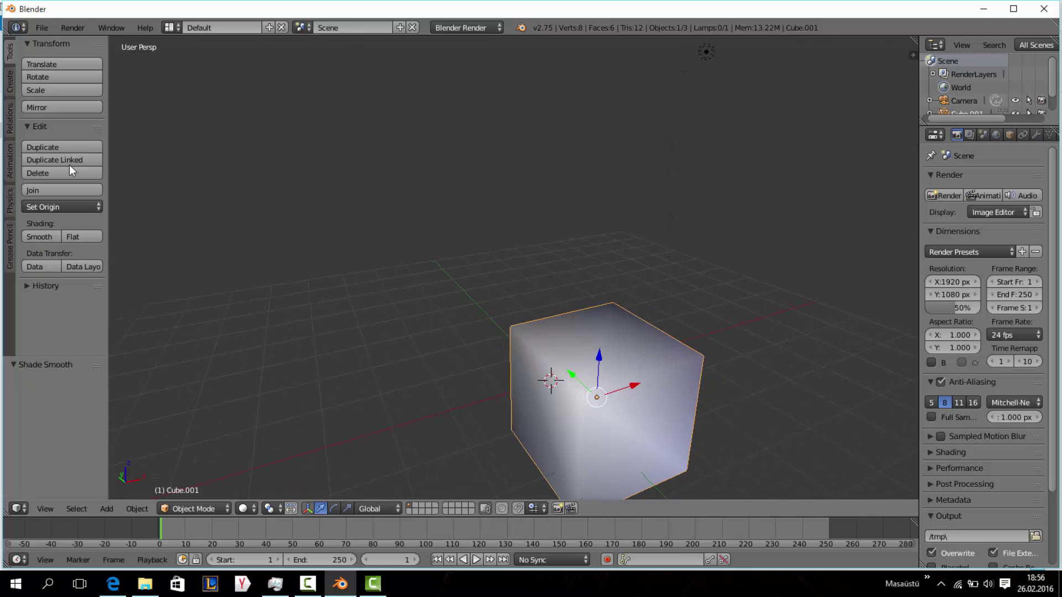
left_click(82, 237)
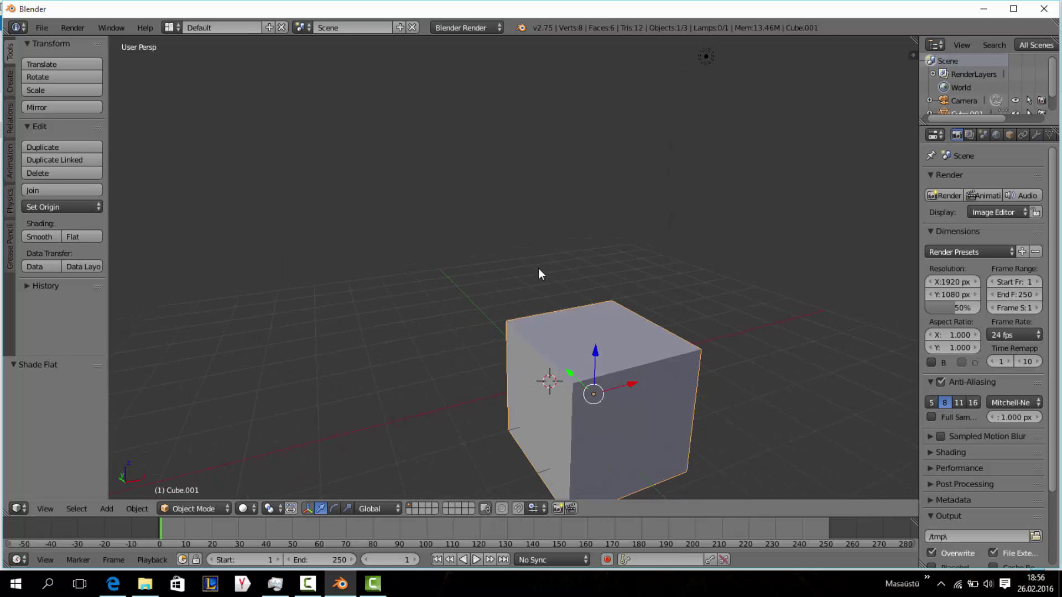
middle_click_drag(539, 268, 616, 277)
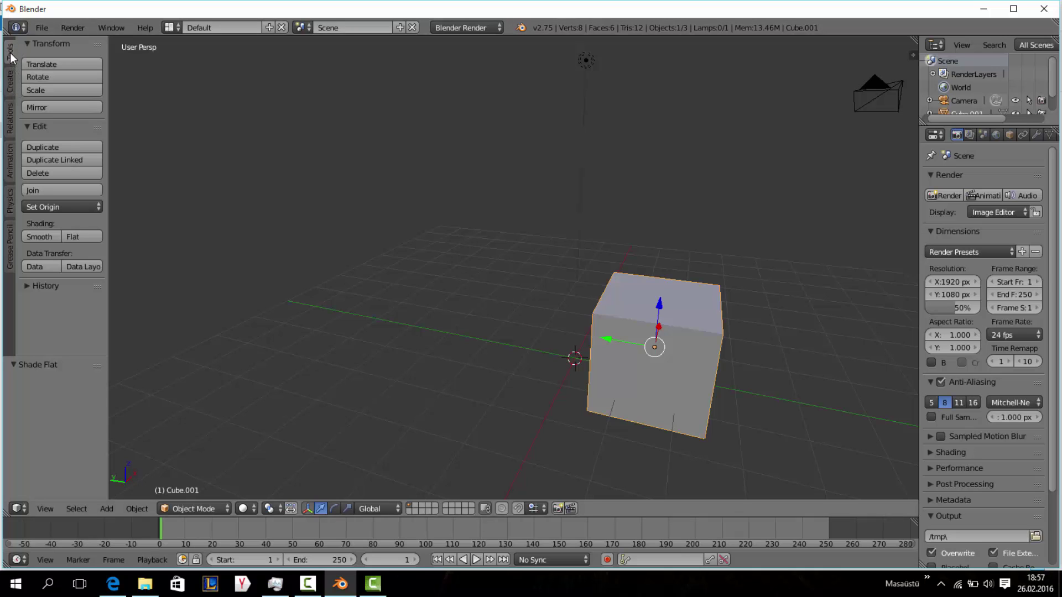
Browse the Create tab's Add Primitive list from Mesh down through Curve, Lamp and Other.
left_click(13, 85)
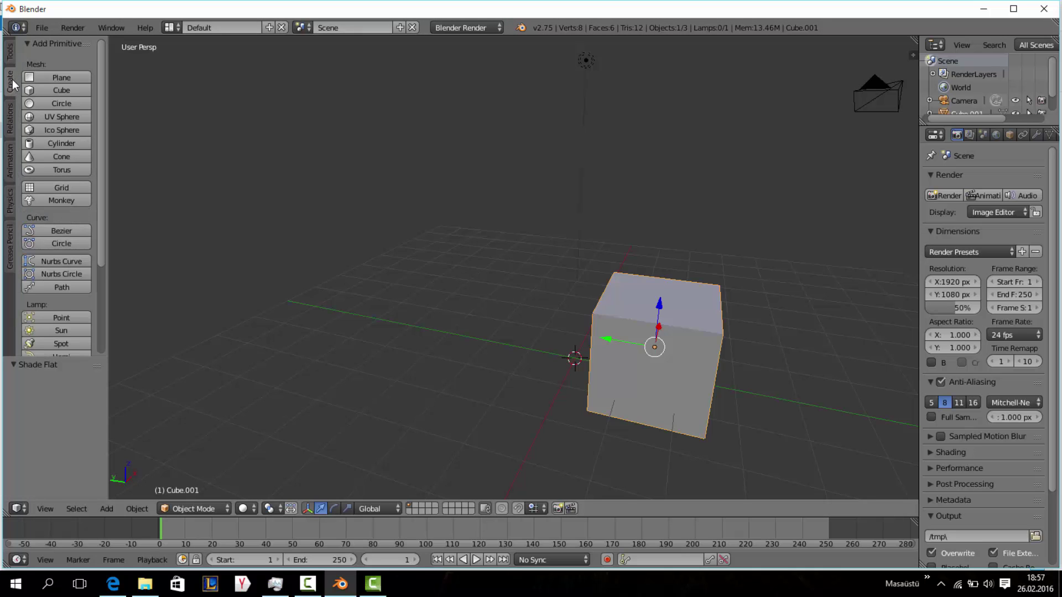
mouse_move(580, 276)
middle_mouse_down()
mouse_move(624, 303)
mouse_move(575, 302)
middle_mouse_up()
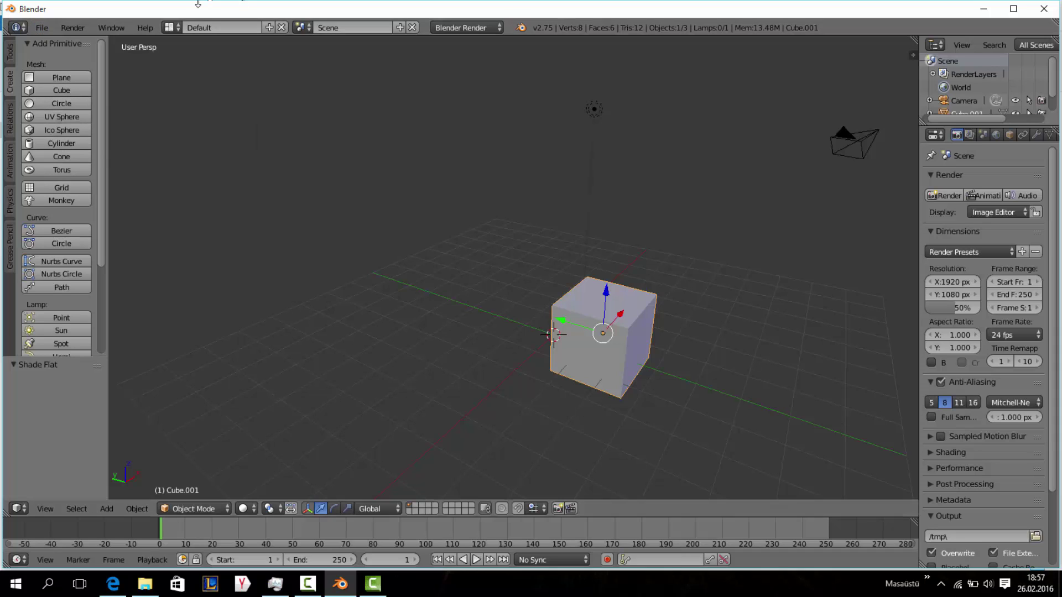
scroll(28, 127, "down", 1)
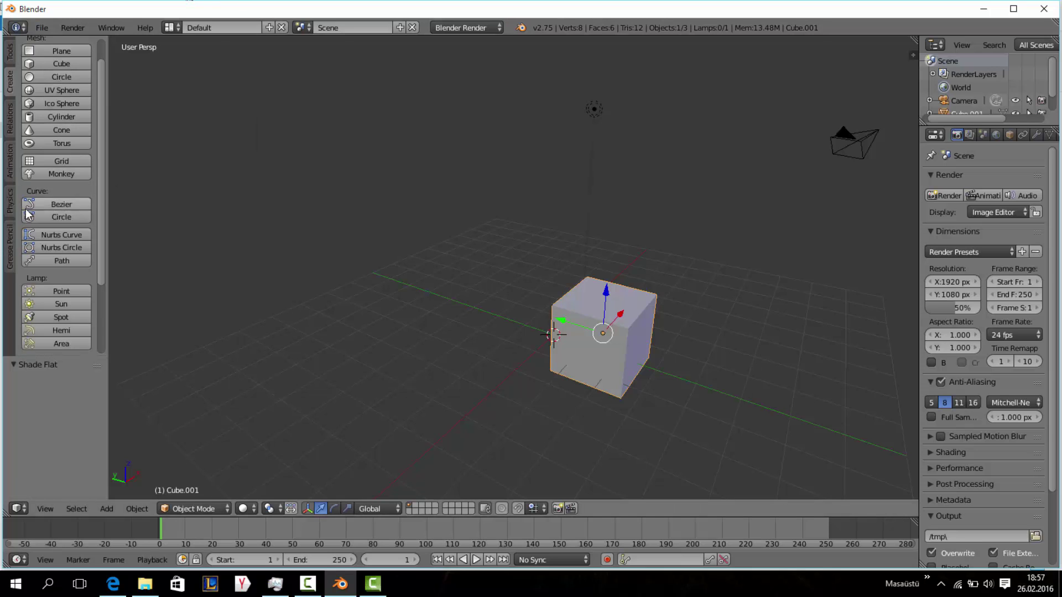
scroll(42, 160, "down", 4)
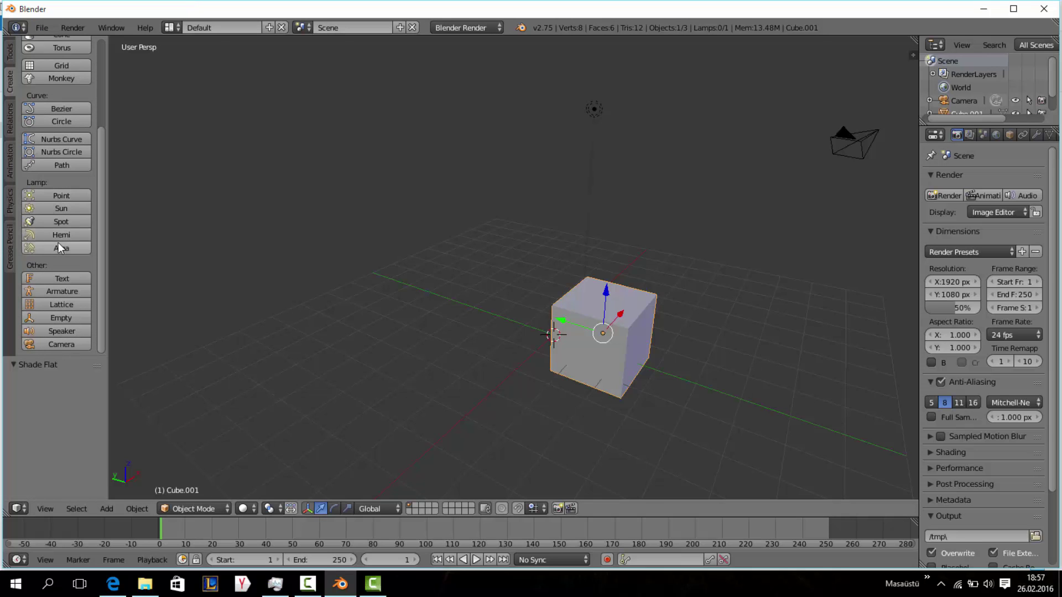
middle_click_drag(197, 206, 402, 242)
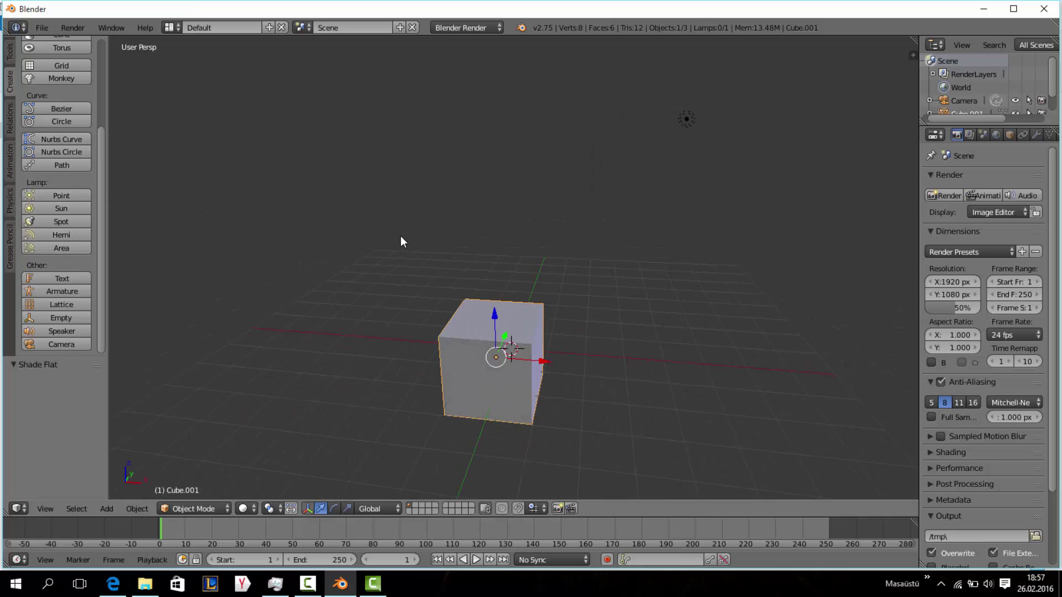
Select the lamp and orbit the view to a near-front angle on cube and lamp.
right_click(690, 120)
mouse_move(692, 121)
middle_mouse_down()
mouse_move(685, 168)
mouse_move(645, 173)
middle_mouse_up()
mouse_move(645, 173)
left_mouse_down()
mouse_move(567, 184)
mouse_move(642, 166)
left_mouse_up()
middle_click_drag(462, 201, 545, 186)
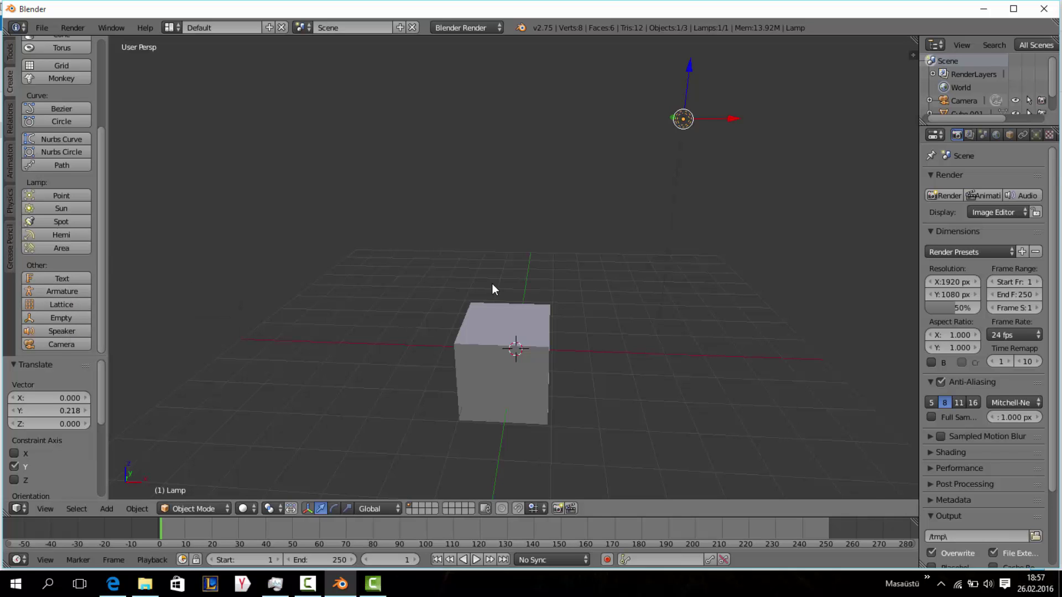
middle_click_drag(492, 284, 402, 303)
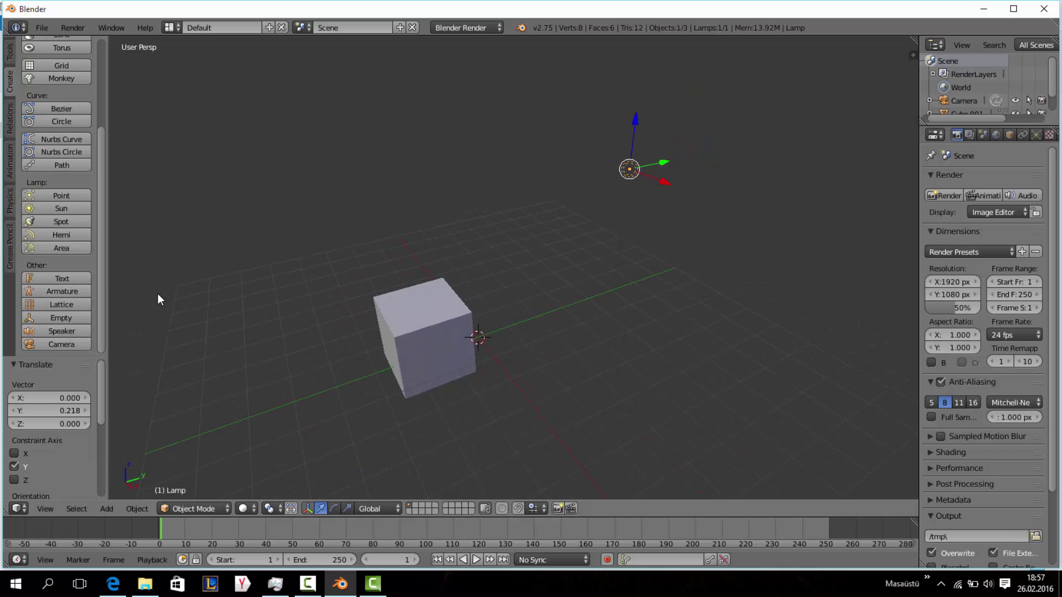
Browse the Relations, Animation, Physics and Grease Pencil tool sets, then return to Tools and select Cube.001.
left_click(12, 127)
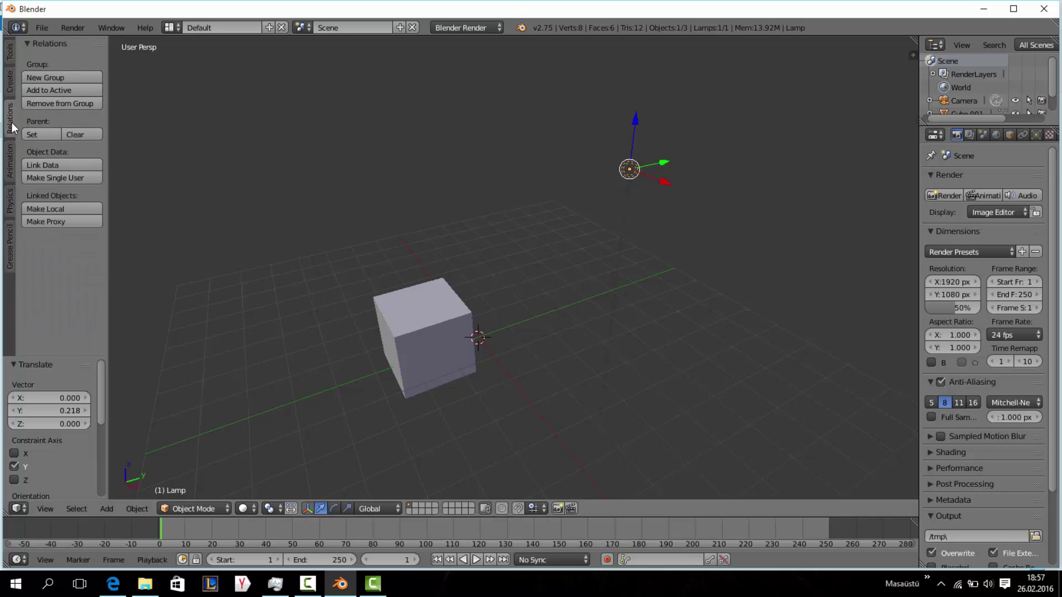
left_click(11, 159)
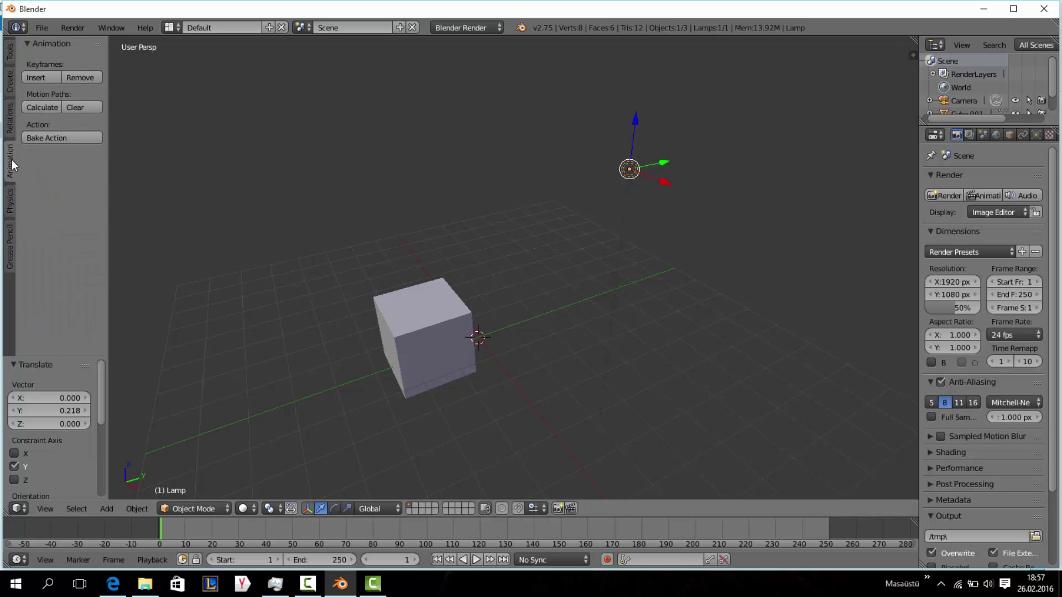
left_click(9, 214)
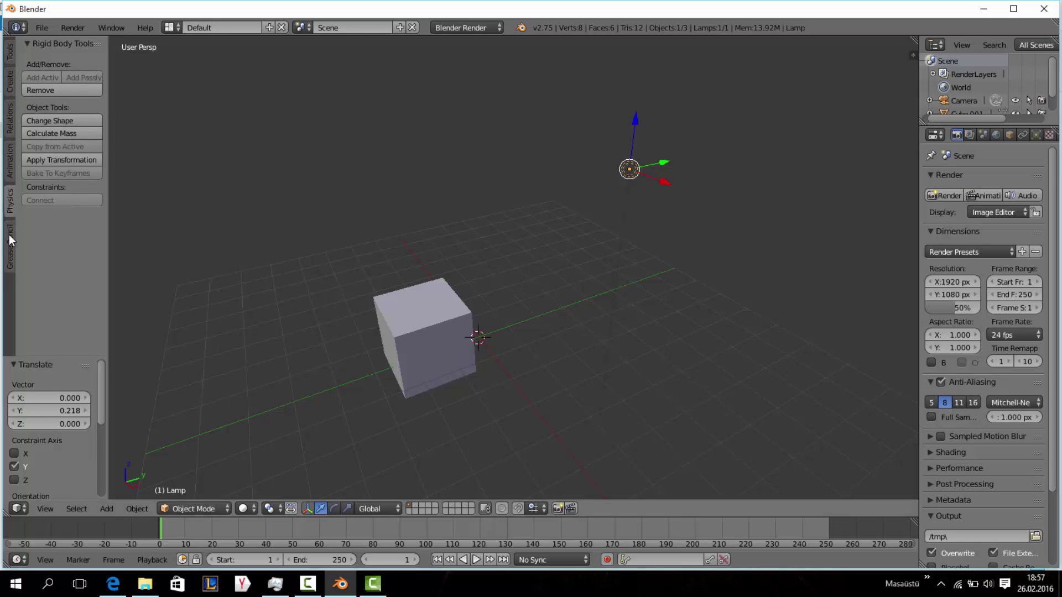
left_click(10, 232)
left_click(10, 58)
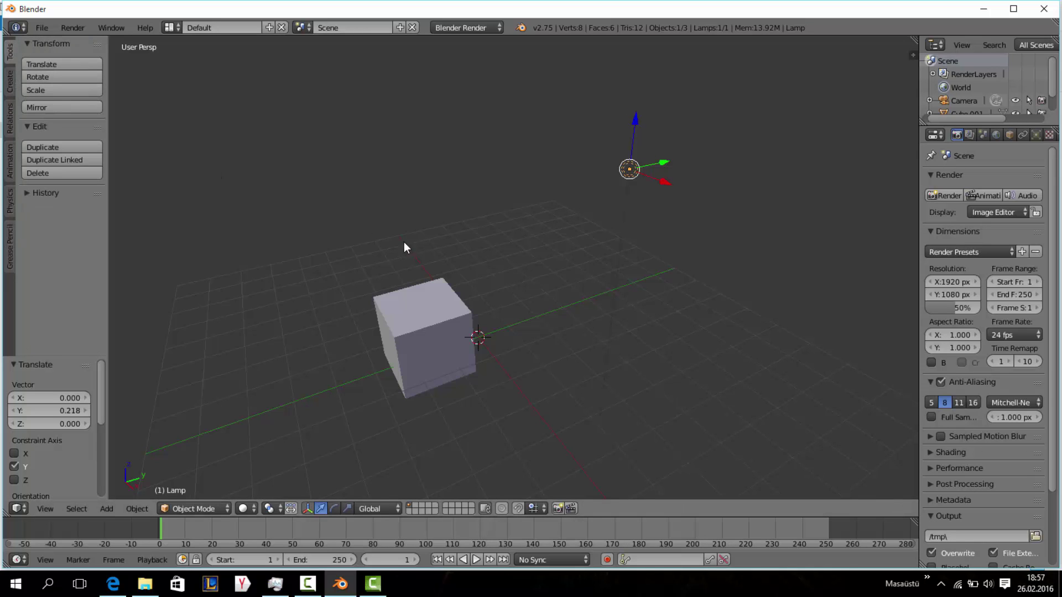
middle_click_drag(404, 247, 390, 271)
right_click(458, 317)
Drag the cube 0.880 along X, then try X, Y and Z-constrained moves and cancel.
left_click_drag(467, 311, 501, 307)
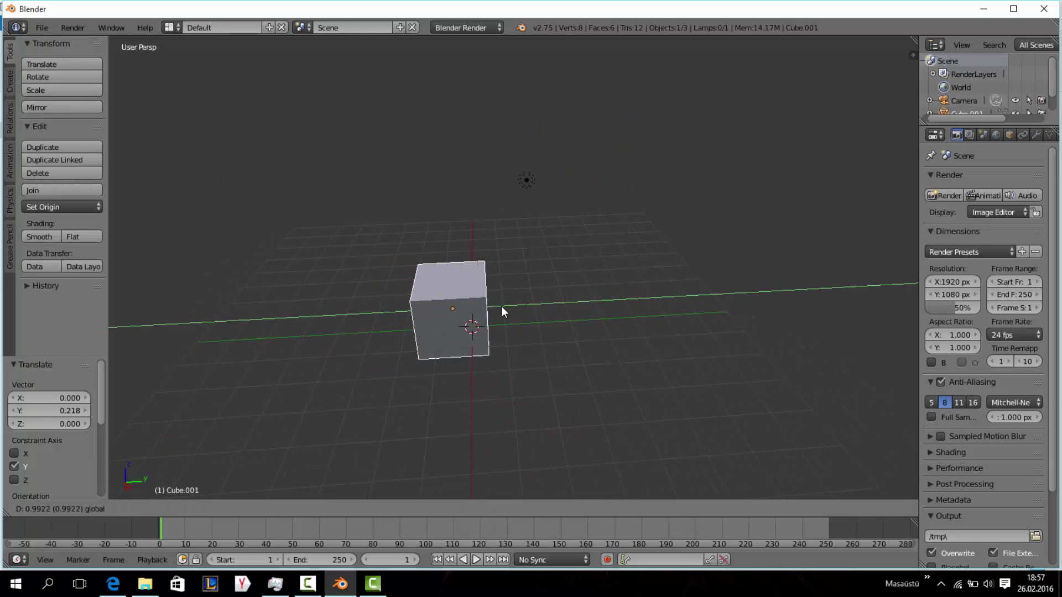
left_click_drag(458, 339, 453, 344)
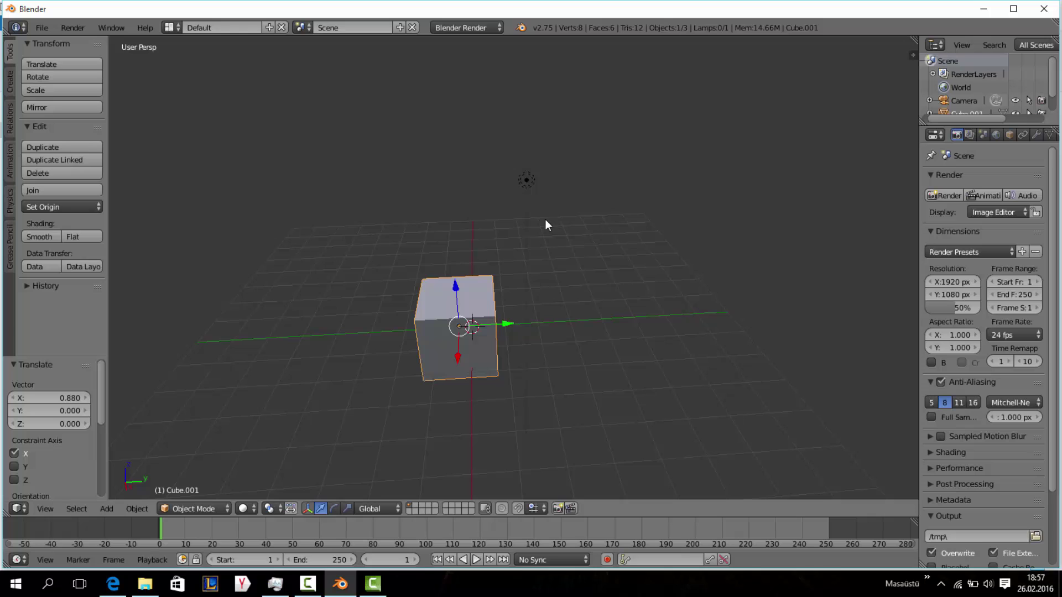
left_click(69, 63)
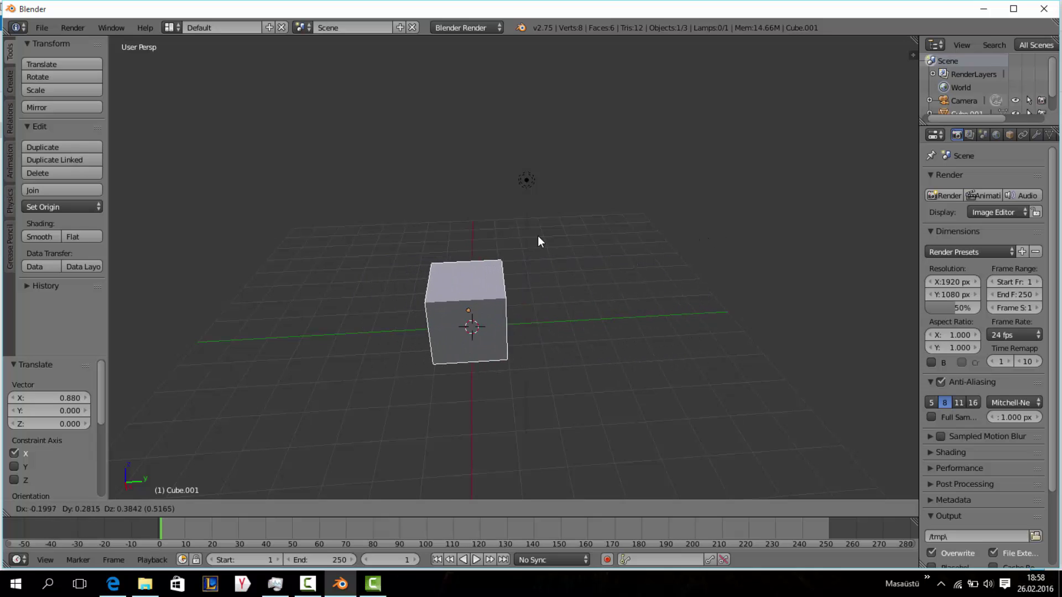
key("x")
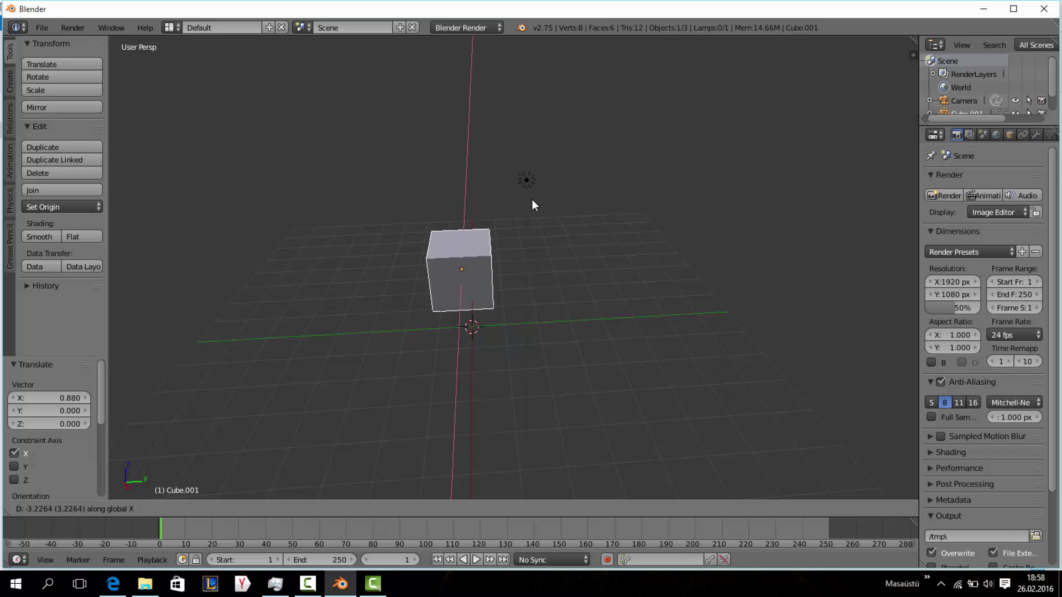
key("y")
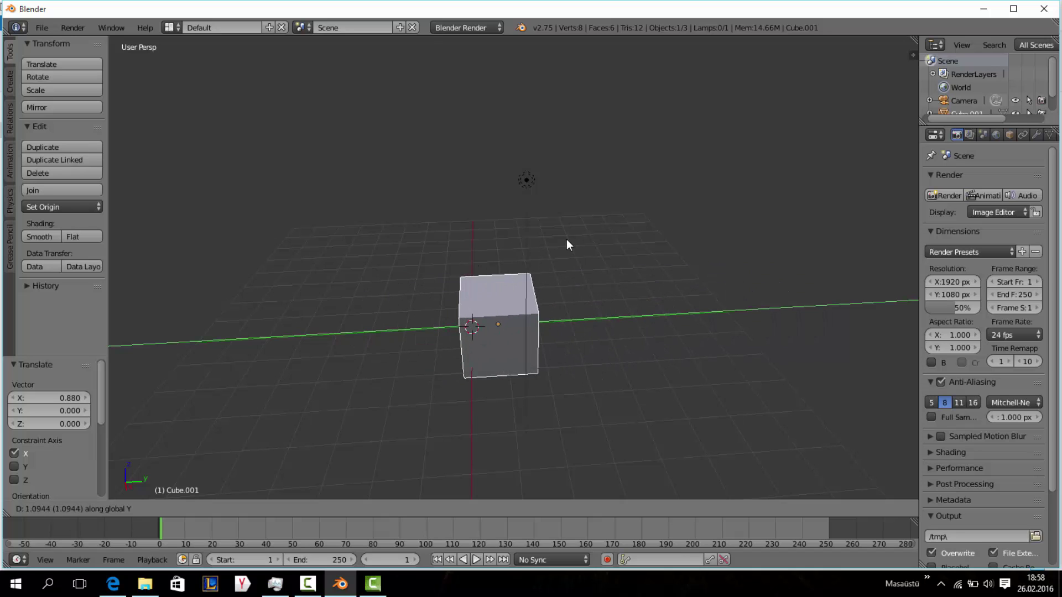
key("z")
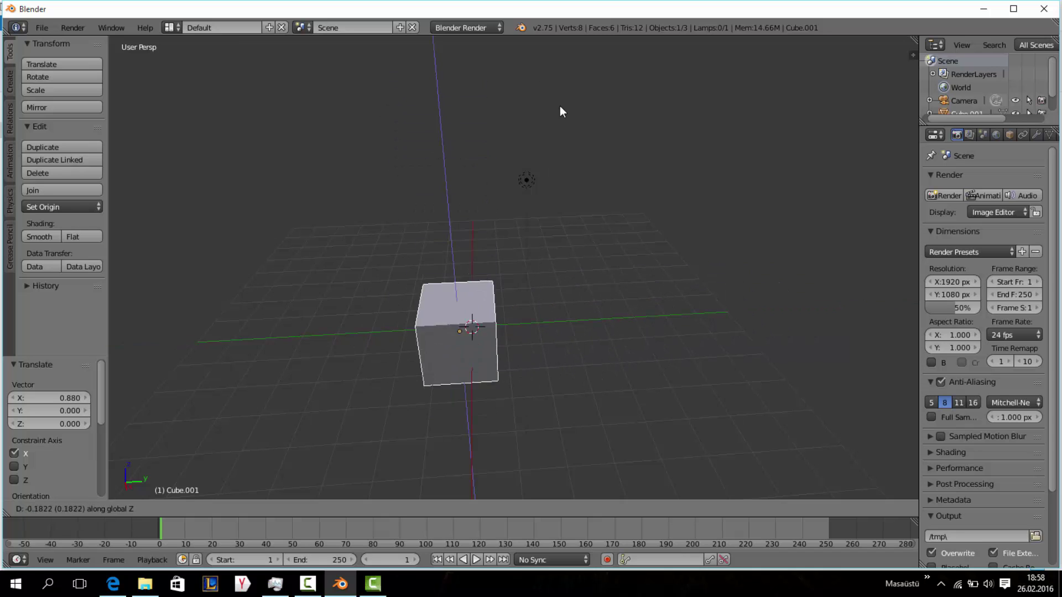
key("Escape")
mouse_move(603, 188)
middle_mouse_down()
mouse_move(583, 211)
mouse_move(489, 222)
mouse_move(536, 231)
middle_mouse_up()
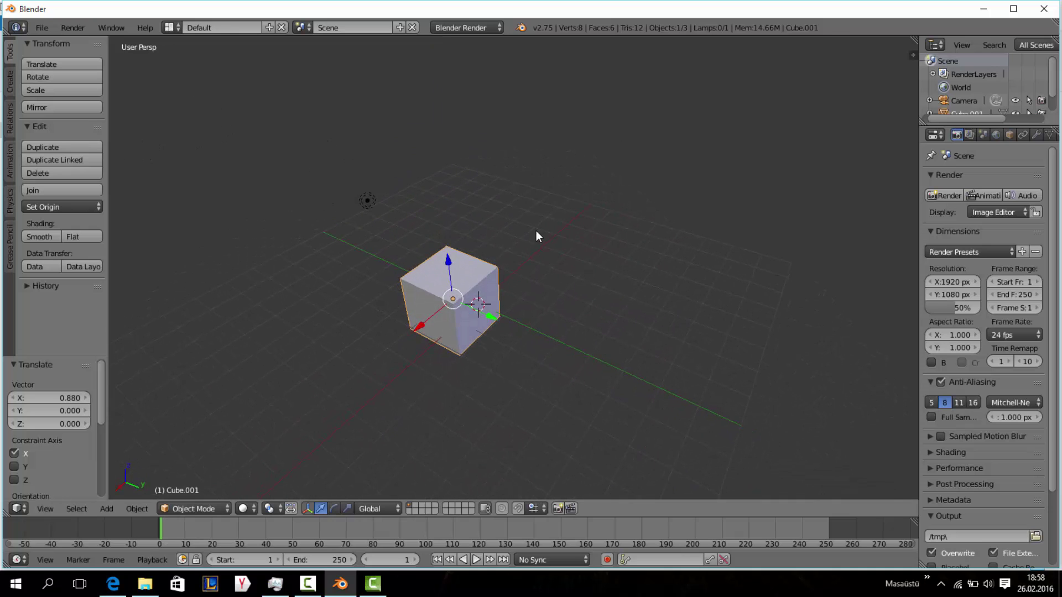
key("r")
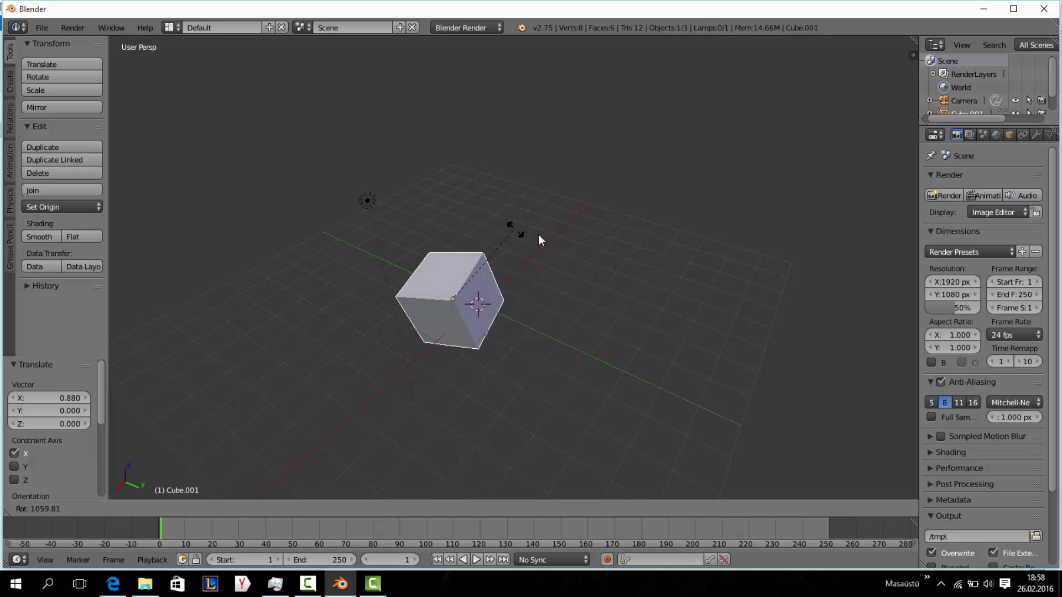
Rotate the cube 90° around the Z axis.
key("z")
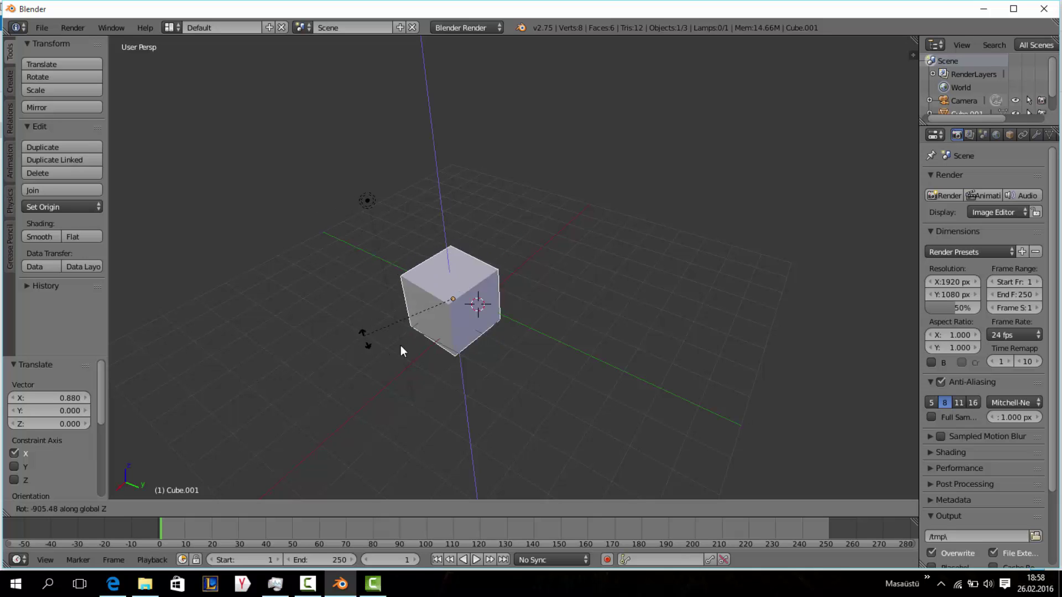
type("90")
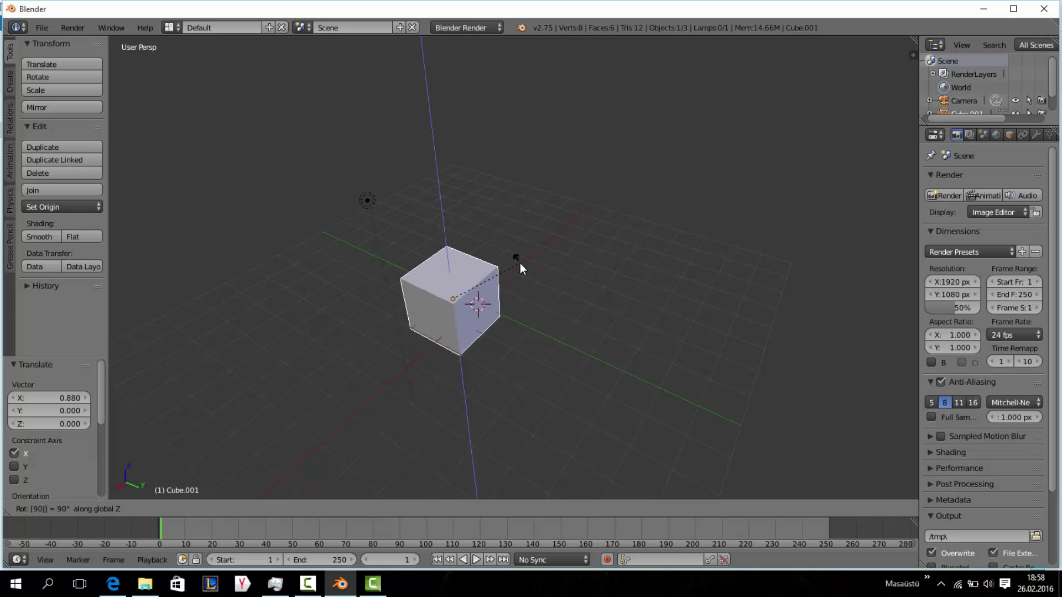
key("Return")
mouse_move(510, 263)
middle_mouse_down()
mouse_move(572, 235)
mouse_move(623, 251)
mouse_move(583, 268)
mouse_move(538, 268)
middle_mouse_up()
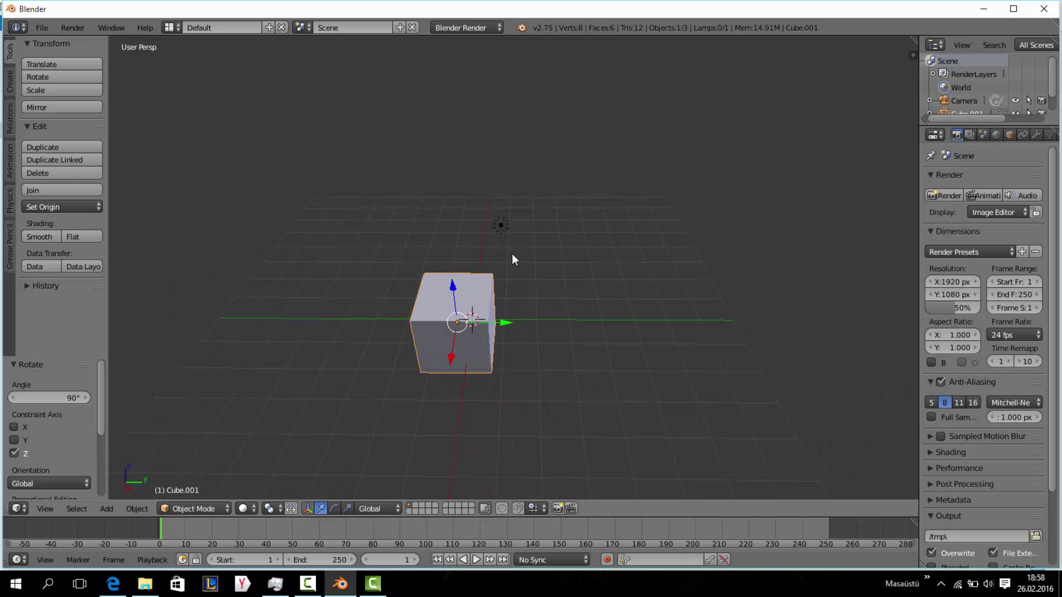
mouse_move(415, 239)
middle_mouse_down()
mouse_move(449, 242)
mouse_move(397, 246)
middle_mouse_up()
Rotate the cube 60° around the X axis.
key("r")
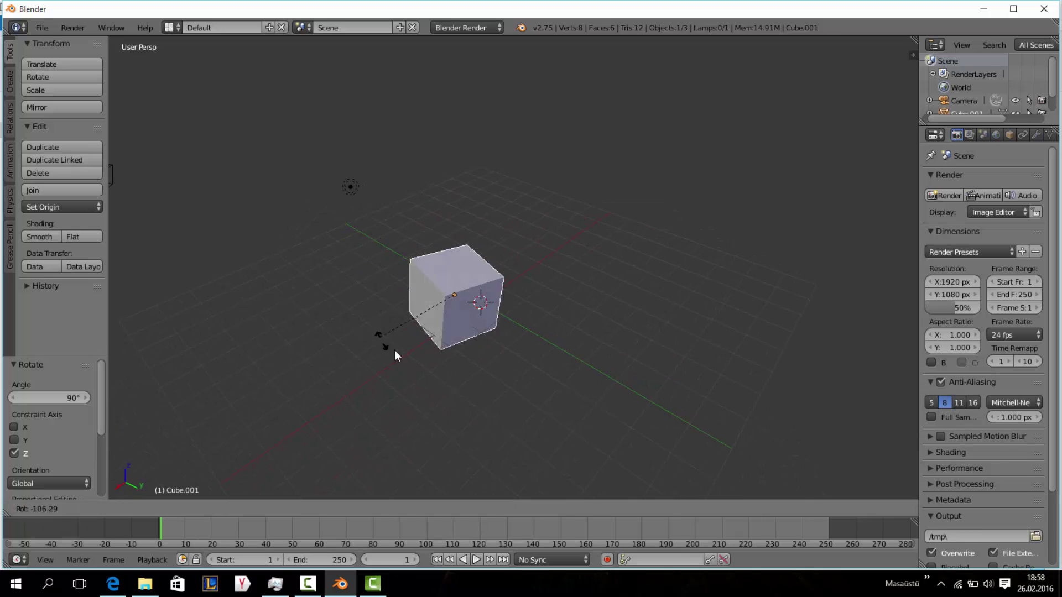
key("x")
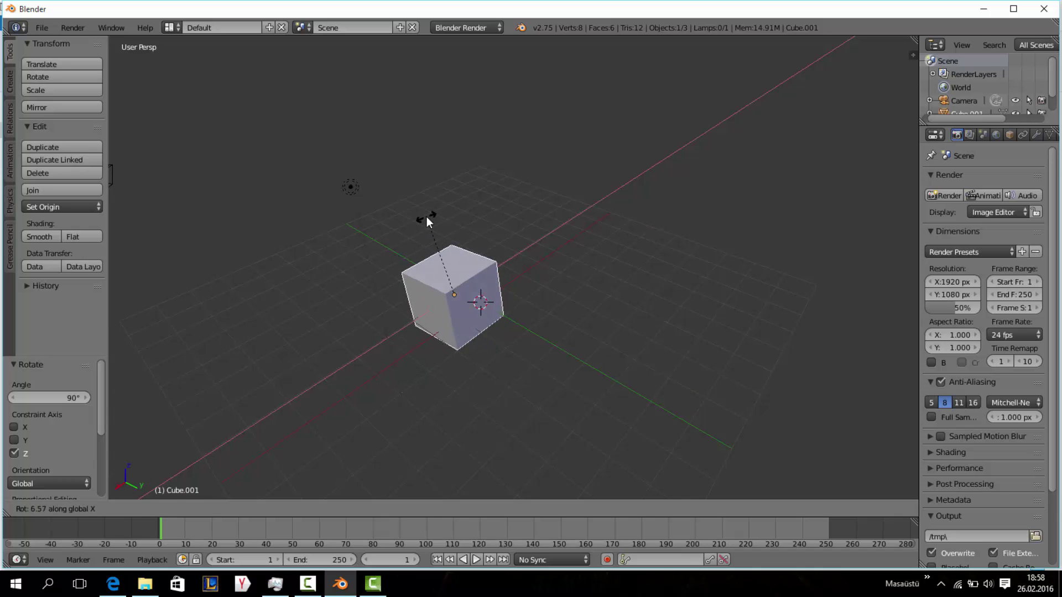
type("60")
key("Return")
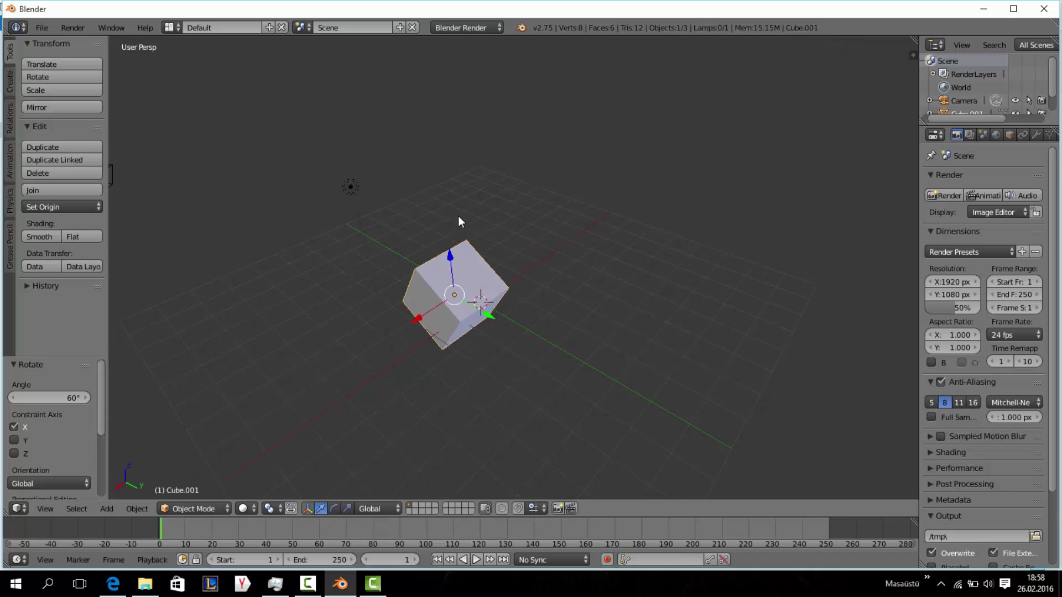
mouse_move(458, 219)
middle_mouse_down()
mouse_move(539, 208)
mouse_move(441, 211)
middle_mouse_up()
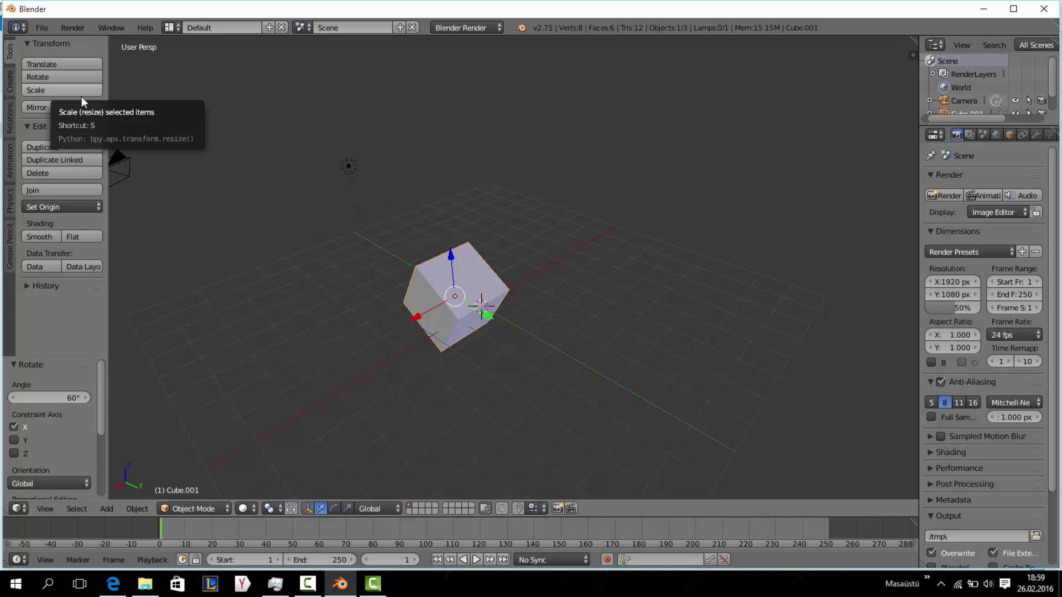
mouse_move(547, 177)
middle_mouse_down()
mouse_move(557, 183)
mouse_move(536, 204)
middle_mouse_up()
key("s")
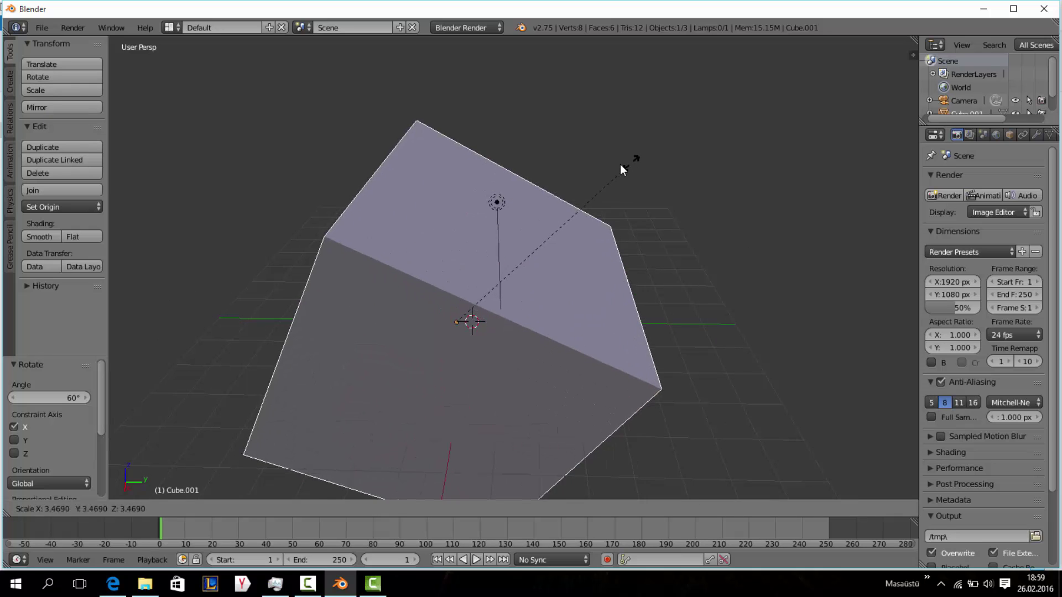
key("z")
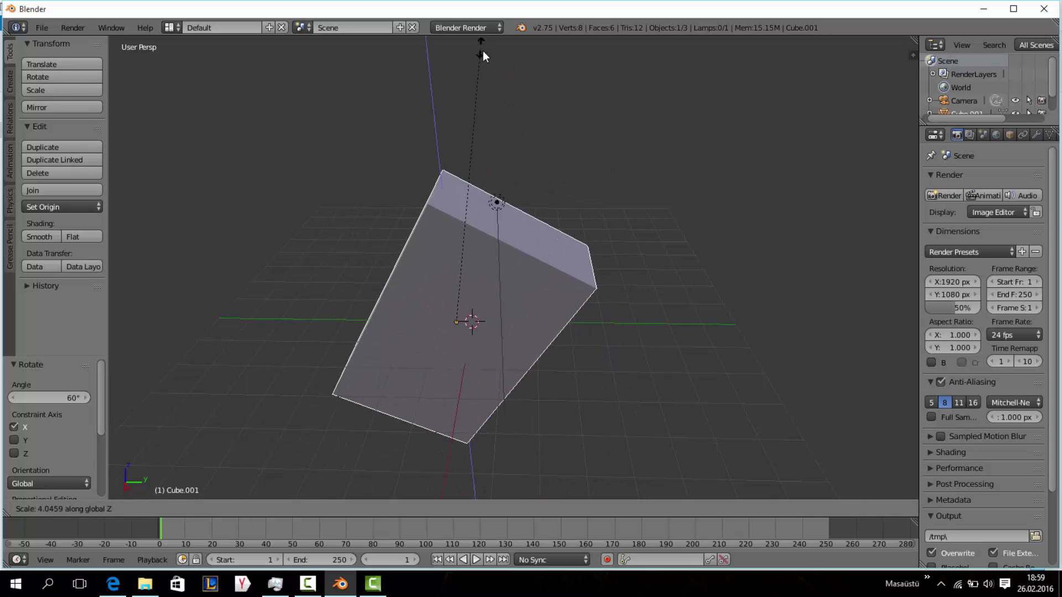
key("Escape")
mouse_move(569, 138)
middle_mouse_down()
mouse_move(410, 149)
mouse_move(476, 147)
middle_mouse_up()
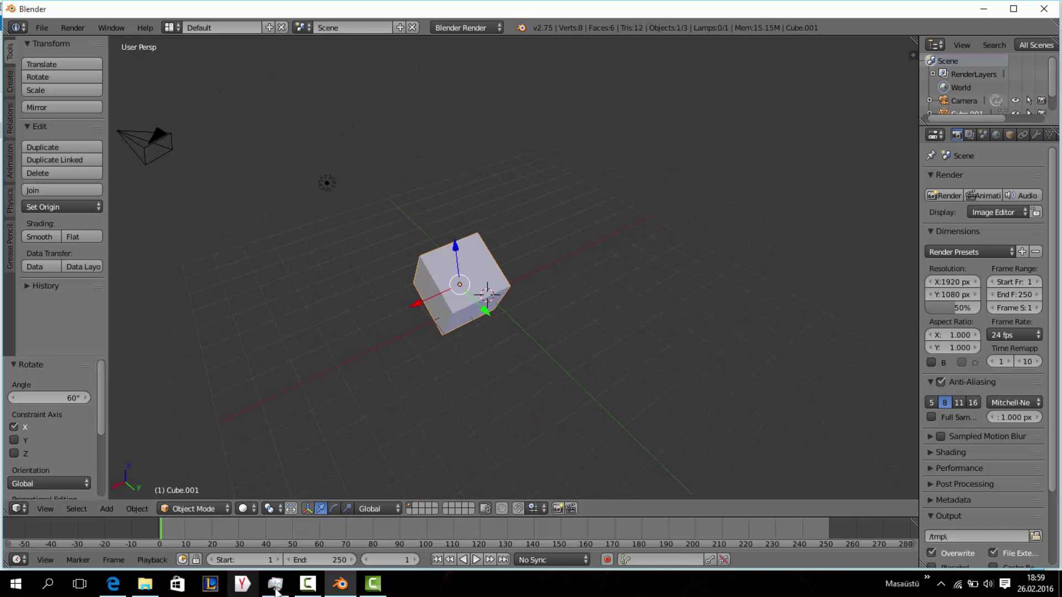
left_click(308, 584)
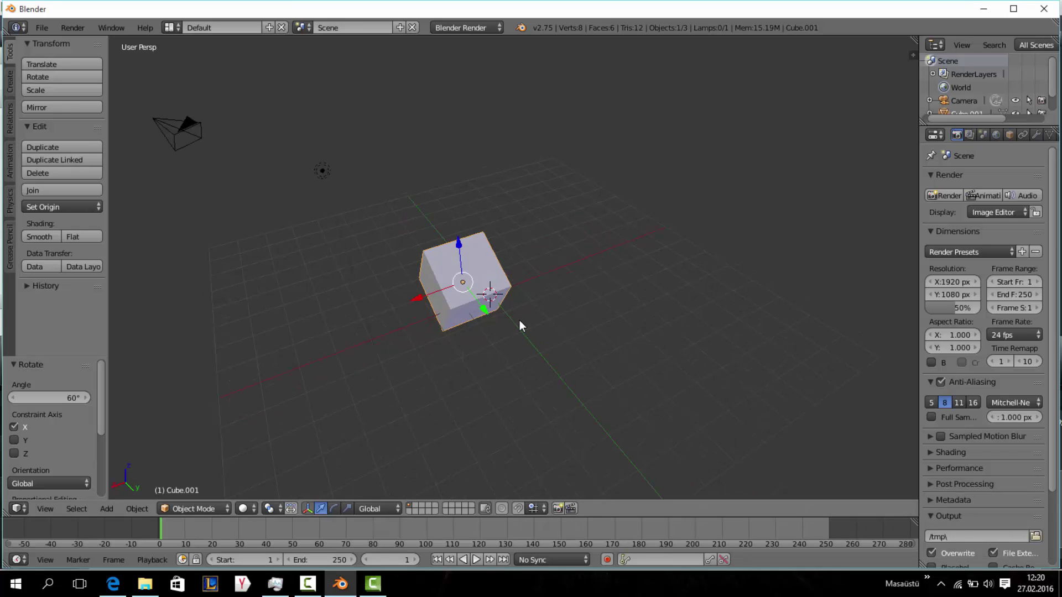
middle_click_drag(519, 321, 322, 245)
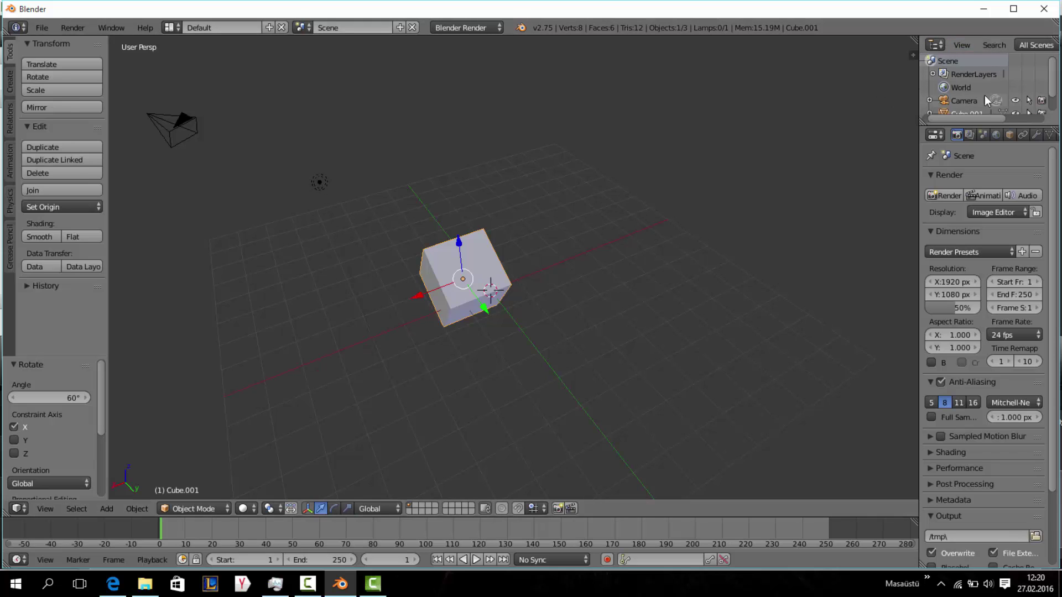
Select the camera in the Outliner and toggle its viewport visibility off and back on.
scroll(990, 98, "down", 2)
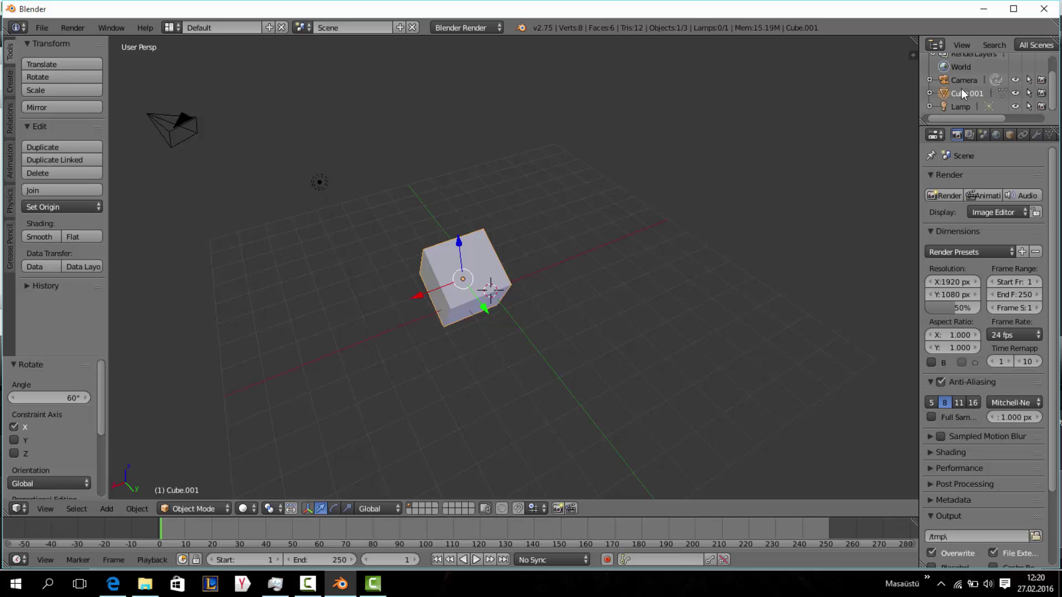
left_click(995, 82)
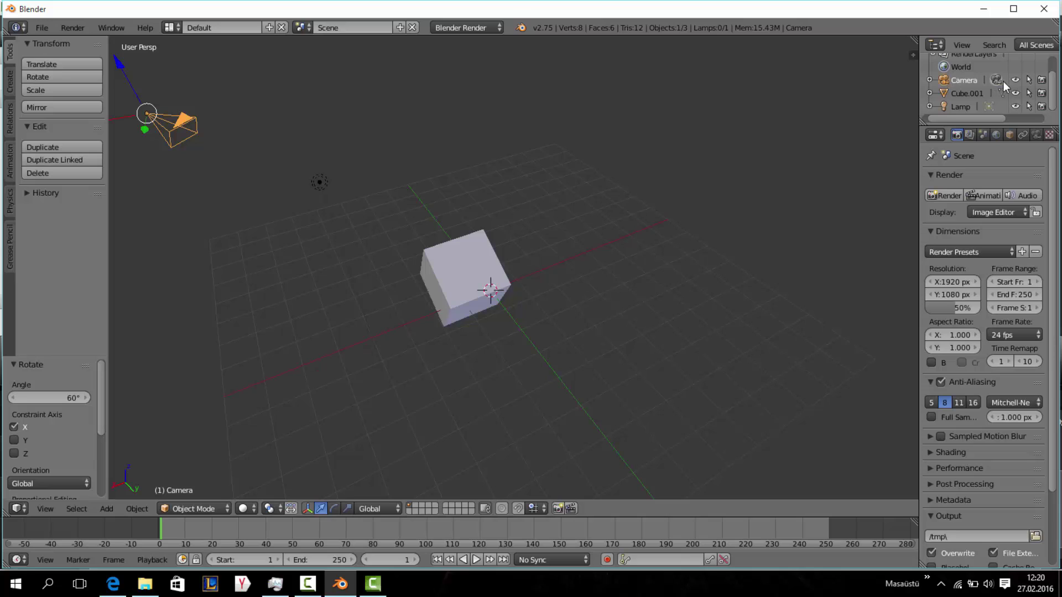
left_click(1015, 80)
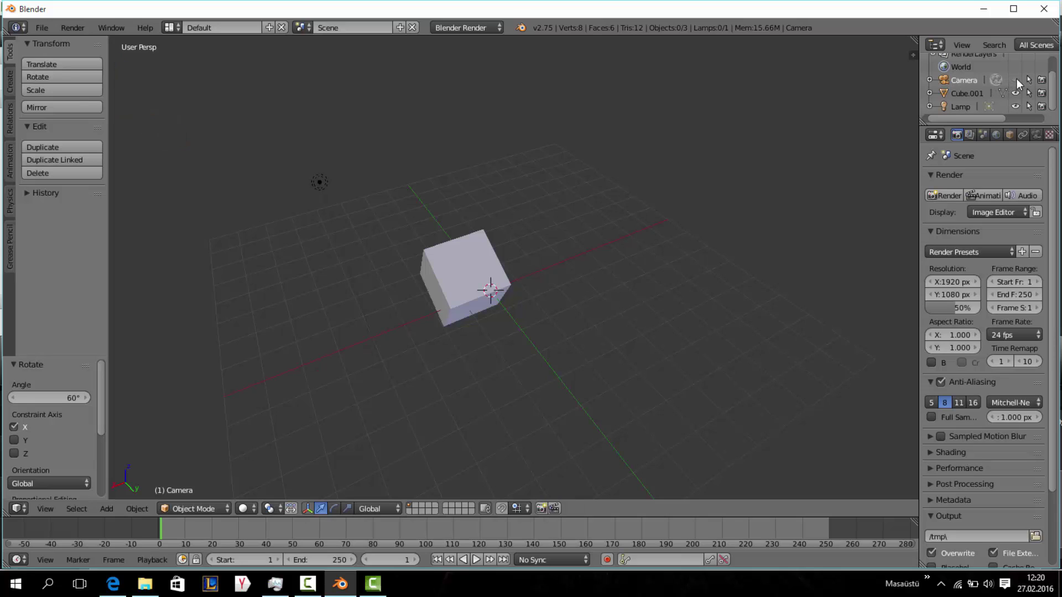
left_click(1016, 80)
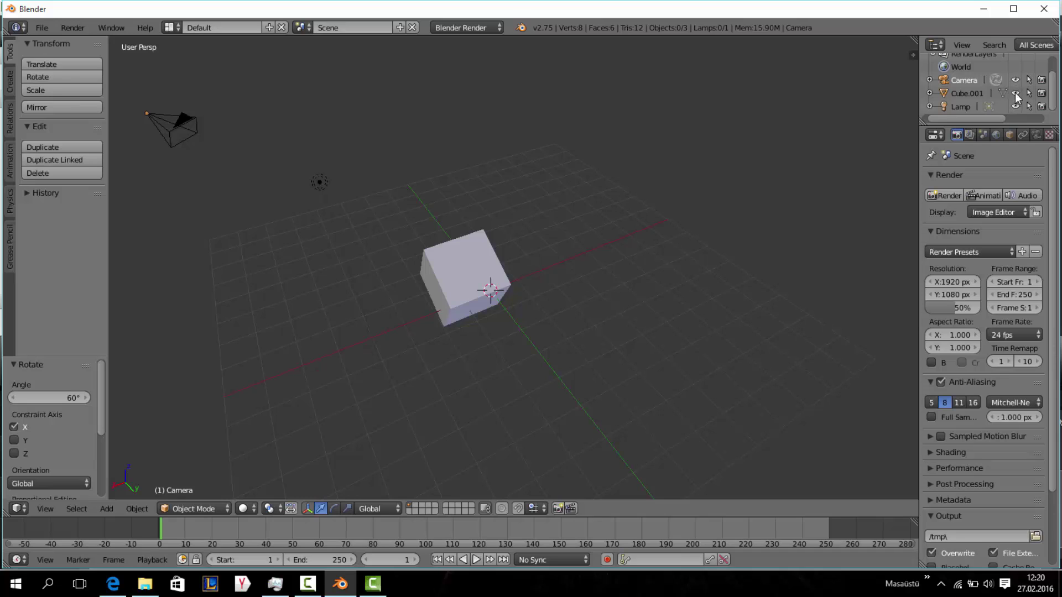
Hide and show Cube.001 twice, ending with the tilted cube visible.
left_click(1016, 93)
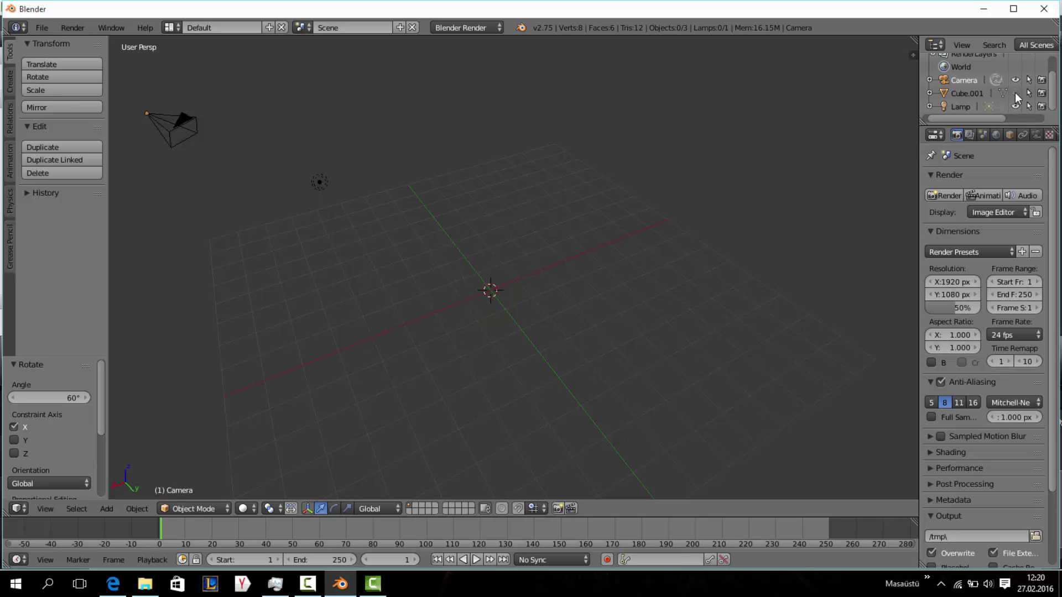
left_click(1016, 93)
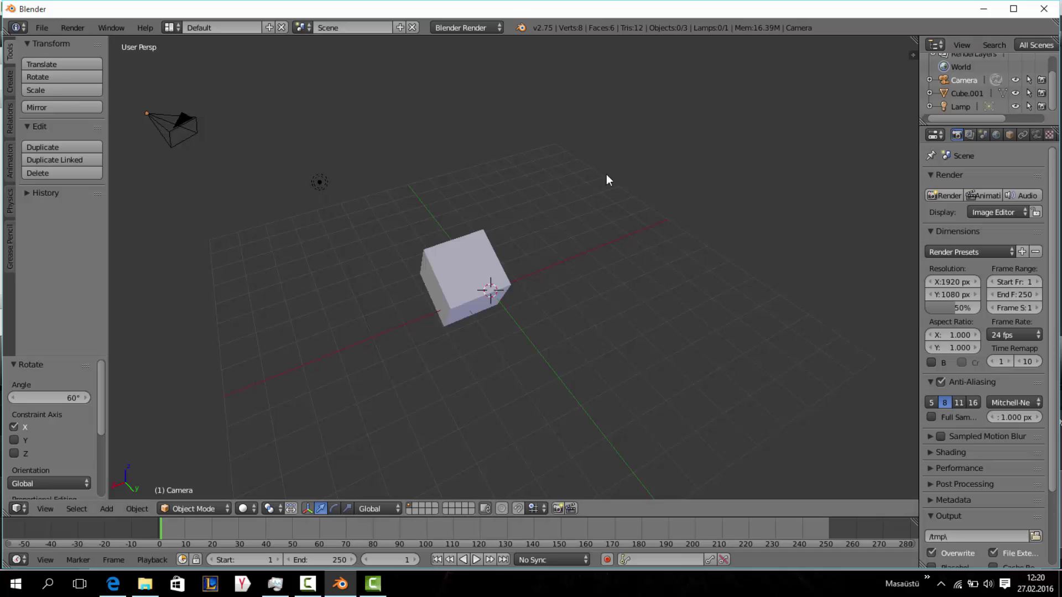
middle_click_drag(607, 177, 450, 194)
scroll(526, 187, "up", 3)
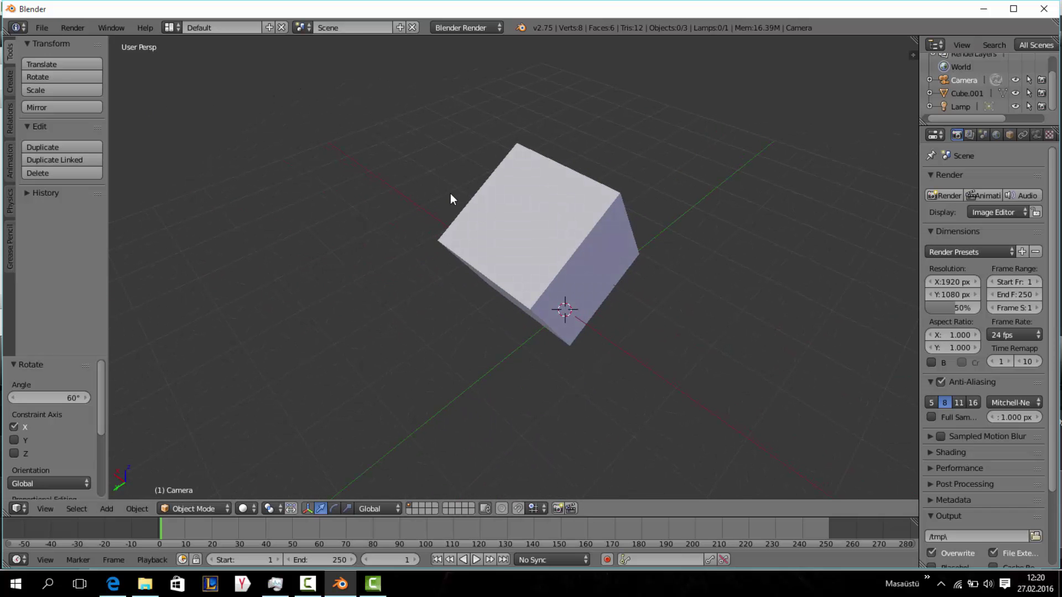
left_click(1015, 93)
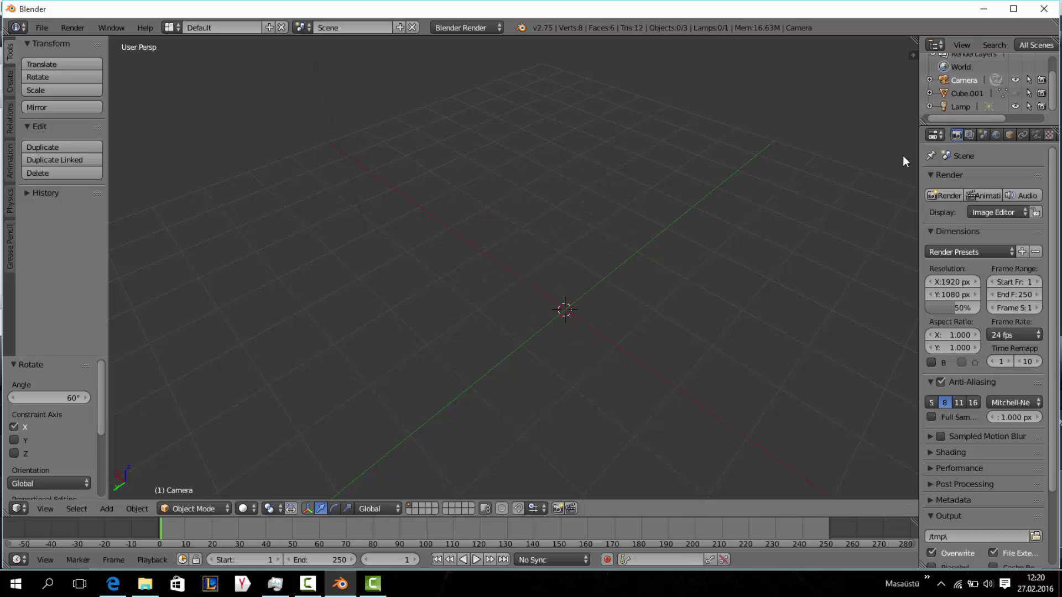
left_click(1017, 93)
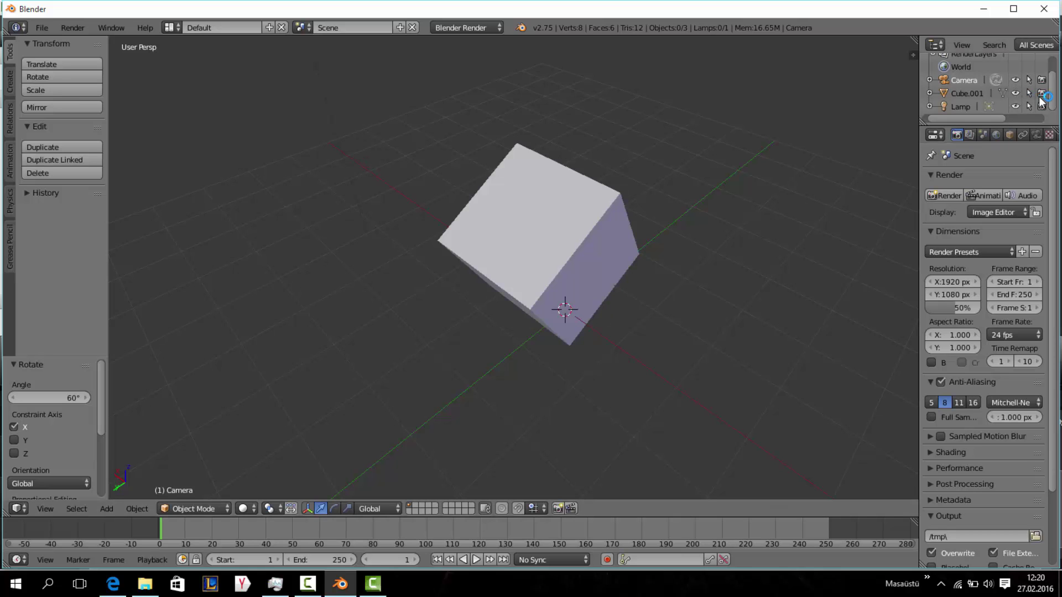
scroll(354, 269, "down", 2)
scroll(354, 269, "down", 3)
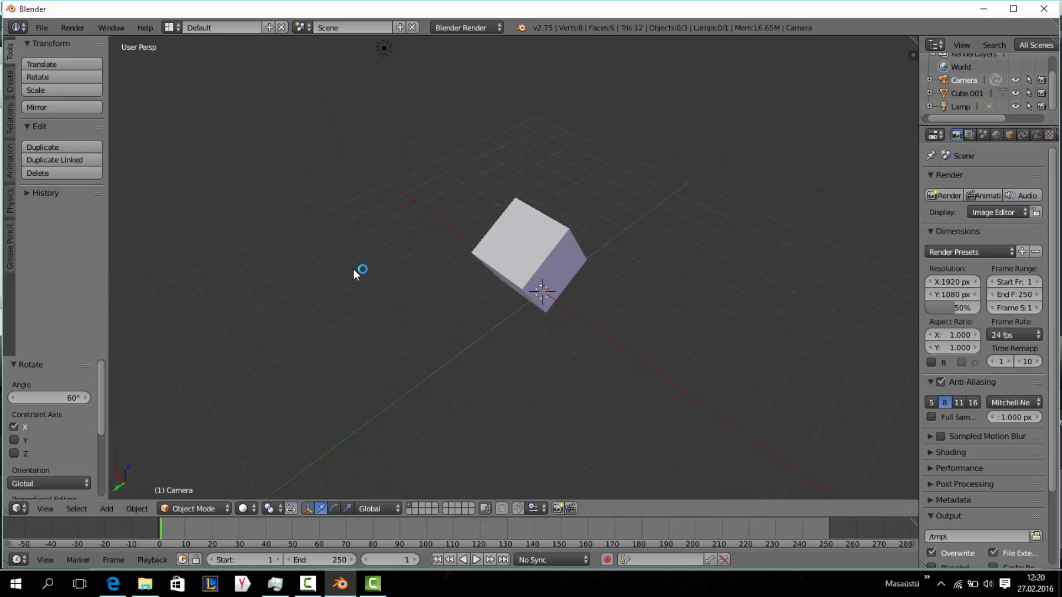
mouse_move(354, 269)
middle_mouse_down()
mouse_move(543, 264)
mouse_move(494, 307)
middle_mouse_up()
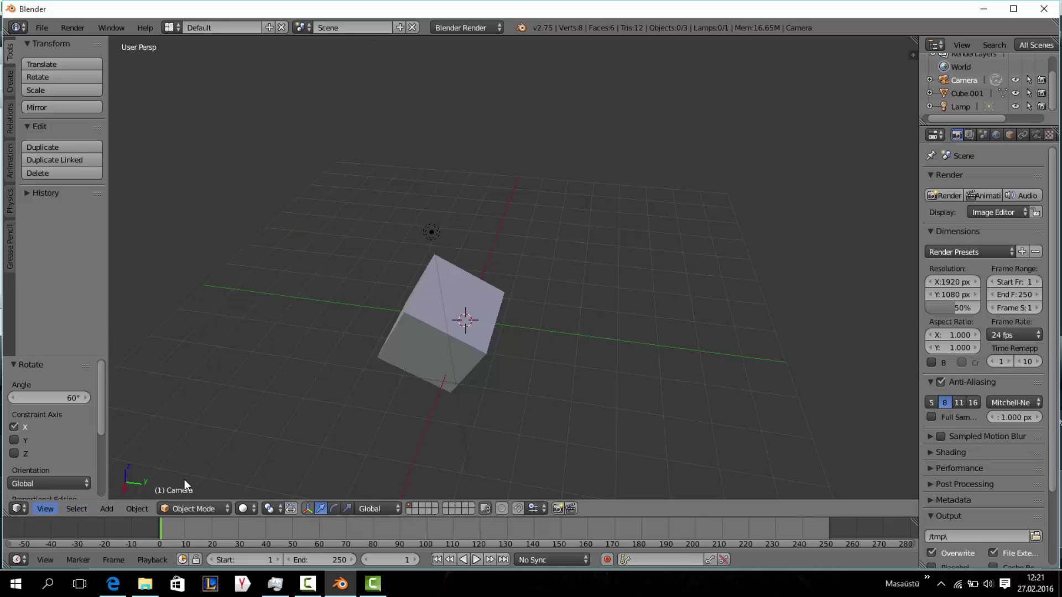
left_click(55, 509)
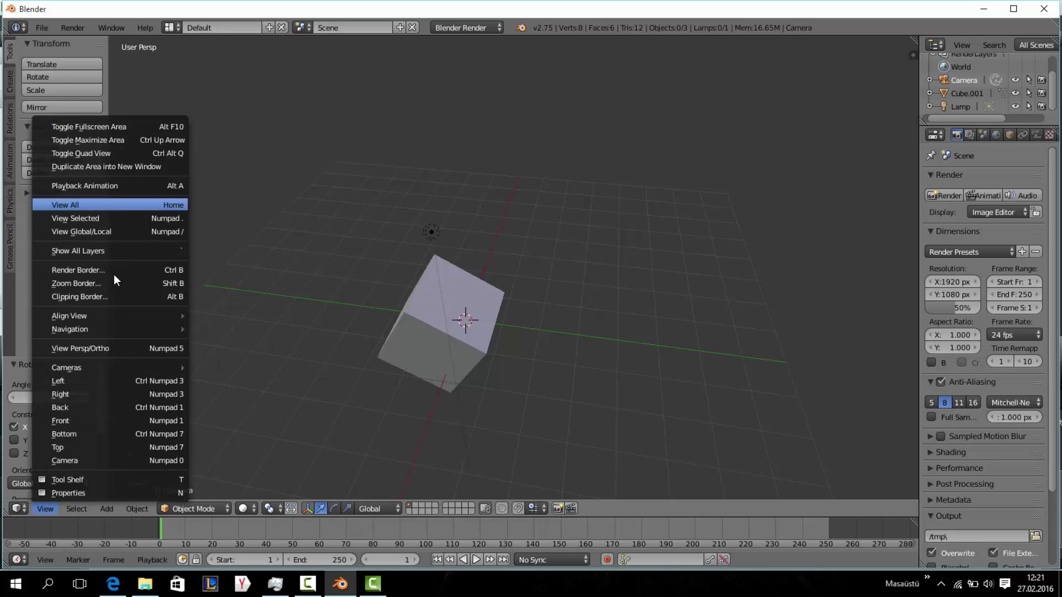
left_click(55, 507)
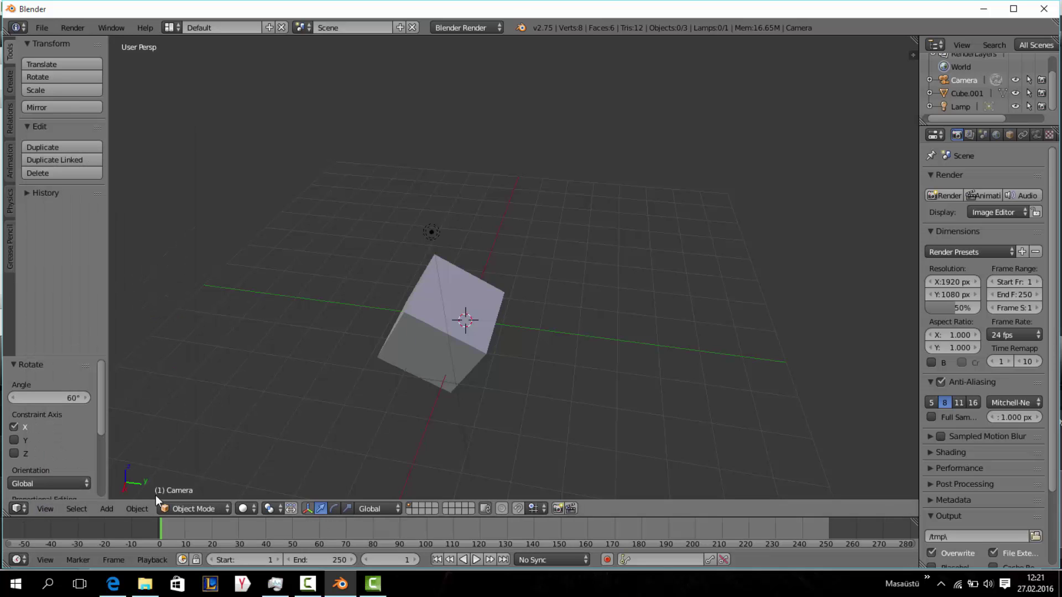
left_click(46, 510)
left_click(77, 510)
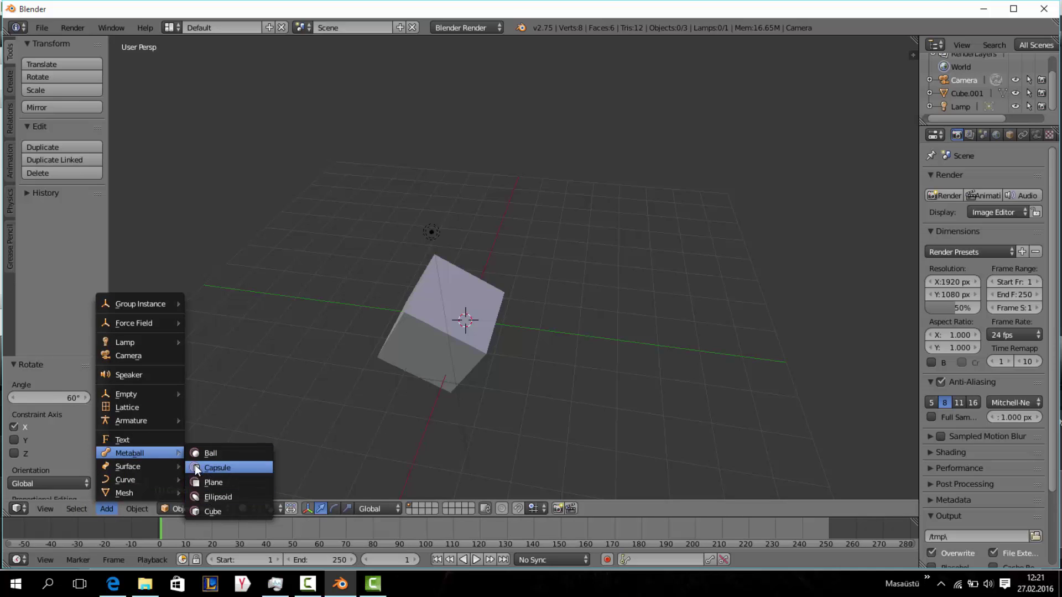
mouse_move(137, 509)
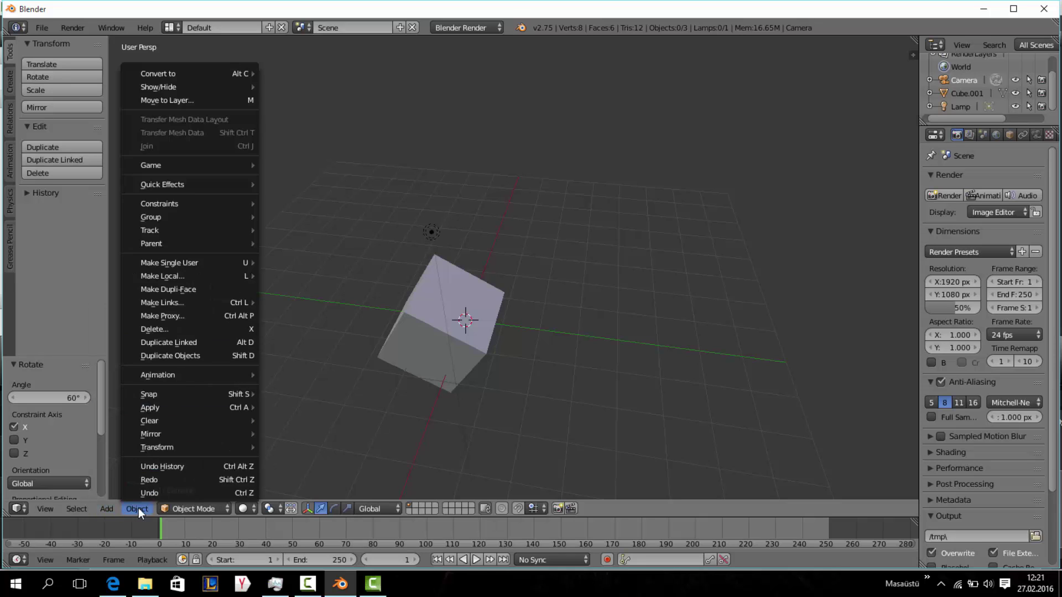
left_click(139, 508)
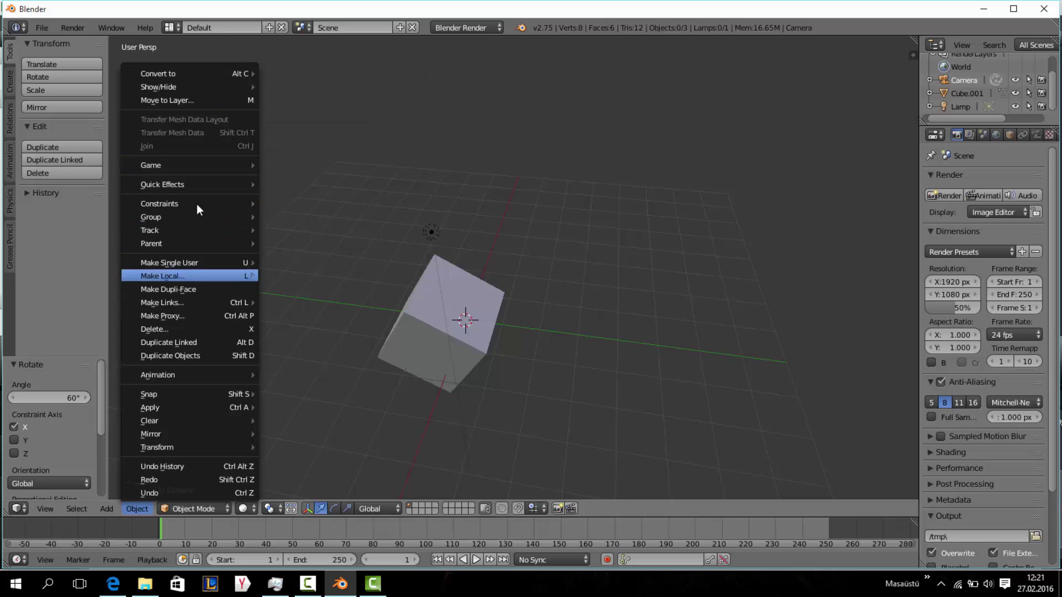
key("Escape")
left_click(137, 508)
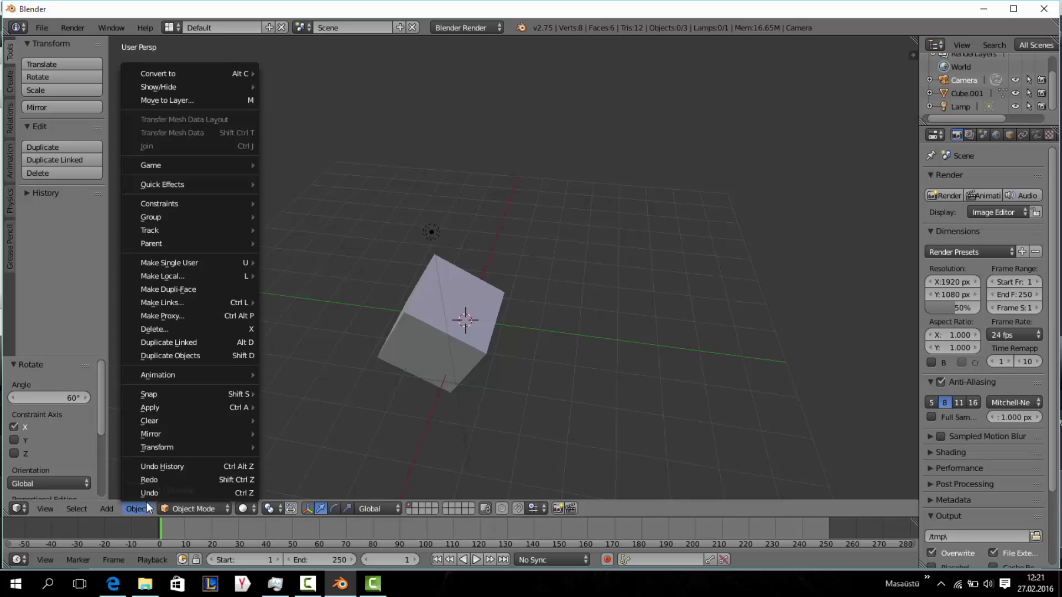
mouse_move(190, 421)
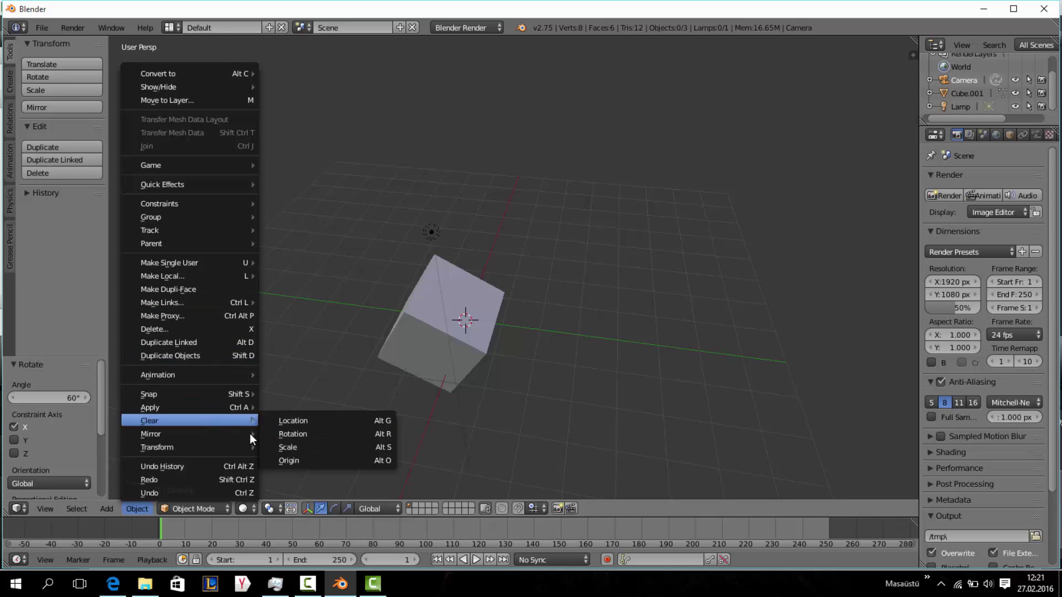
key("Escape")
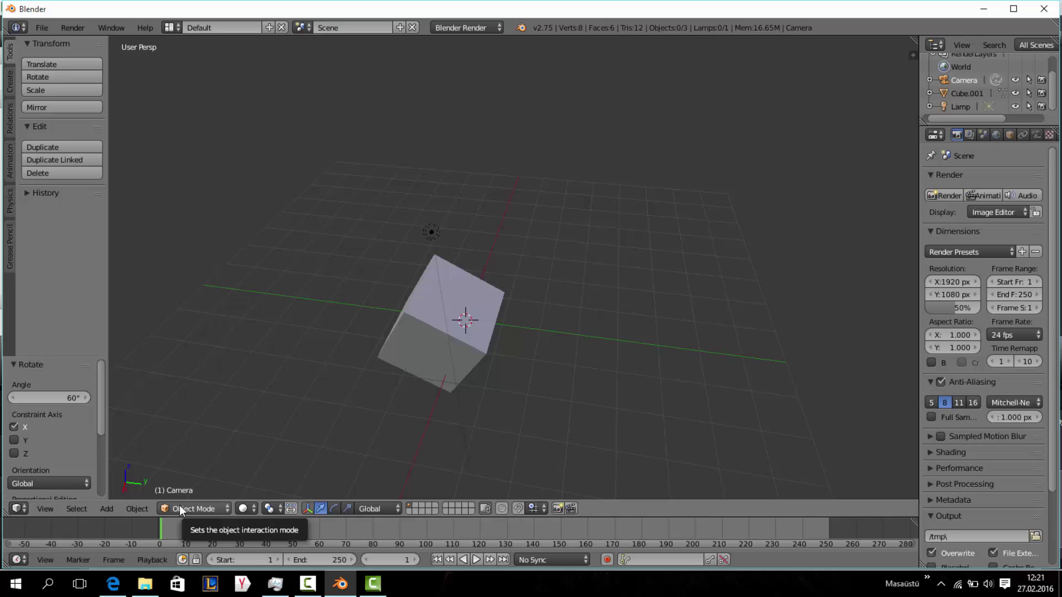
left_click(179, 506)
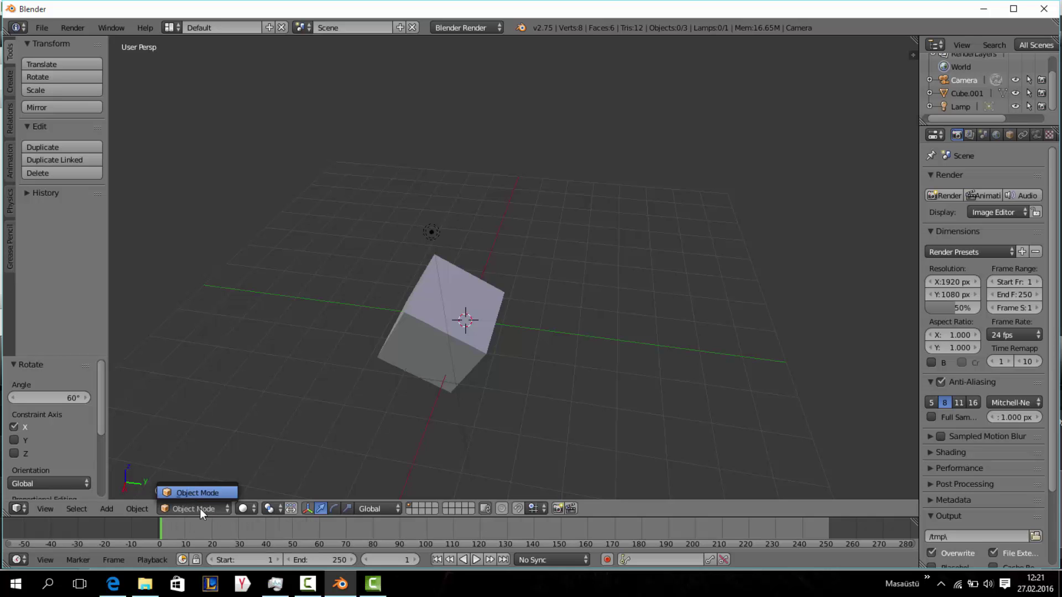
Select Cube.001 and reopen the interaction mode list, keeping Object Mode.
left_click(215, 493)
mouse_move(452, 325)
middle_mouse_down()
mouse_move(390, 311)
mouse_move(380, 320)
middle_mouse_up()
right_click(423, 289)
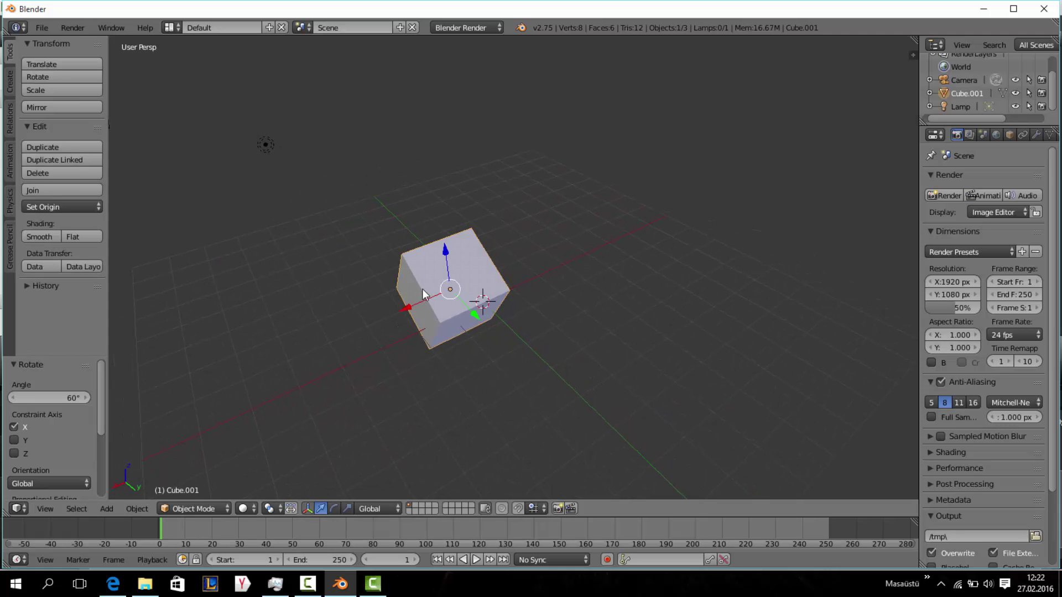
mouse_move(422, 289)
middle_mouse_down()
mouse_move(546, 285)
mouse_move(358, 291)
mouse_move(402, 300)
mouse_move(425, 273)
middle_mouse_up()
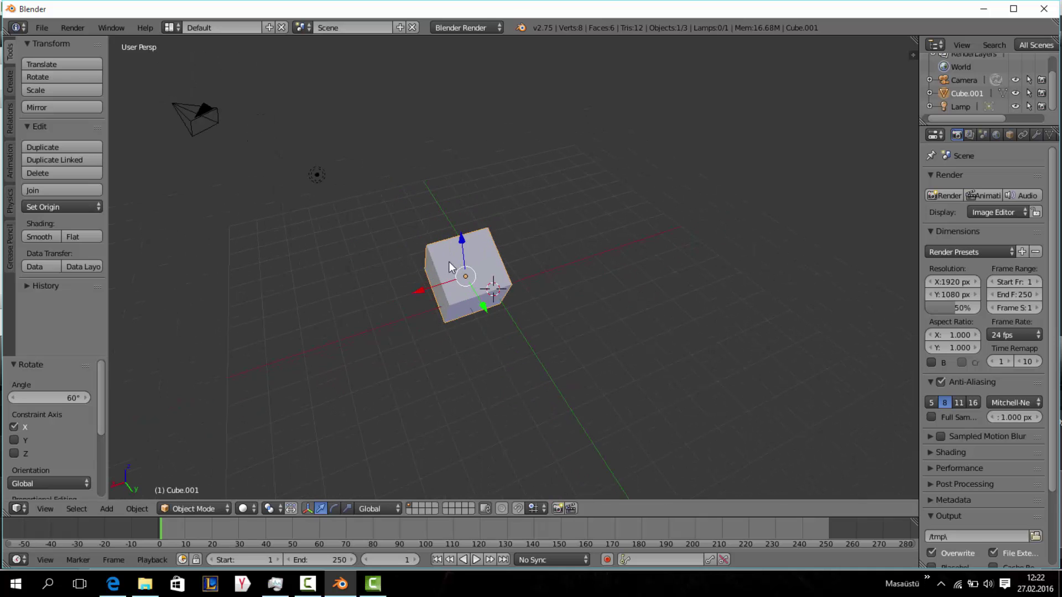
scroll(464, 277, "up", 2)
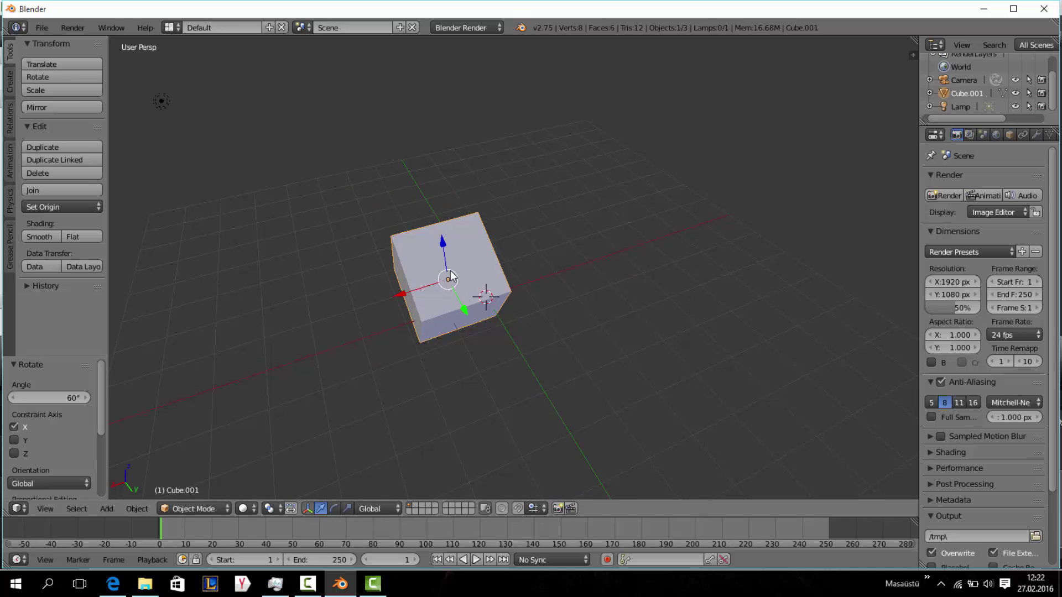
left_click(198, 507)
left_click(204, 504)
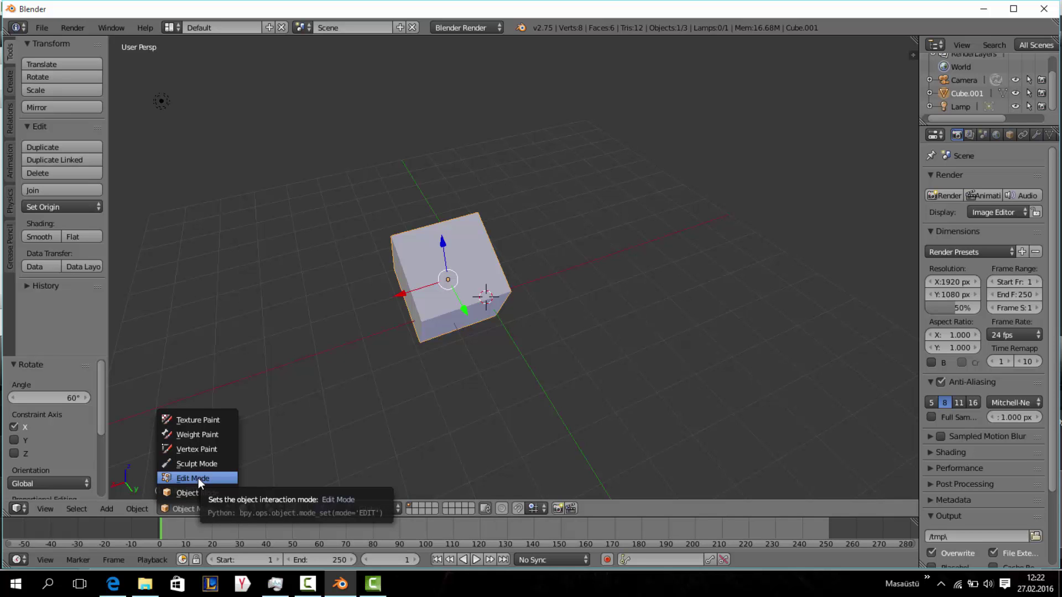
Put Cube.001 into Edit Mode and zoom in to view its 8-vertex mesh upright.
left_click(198, 478)
middle_click_drag(372, 244, 369, 260)
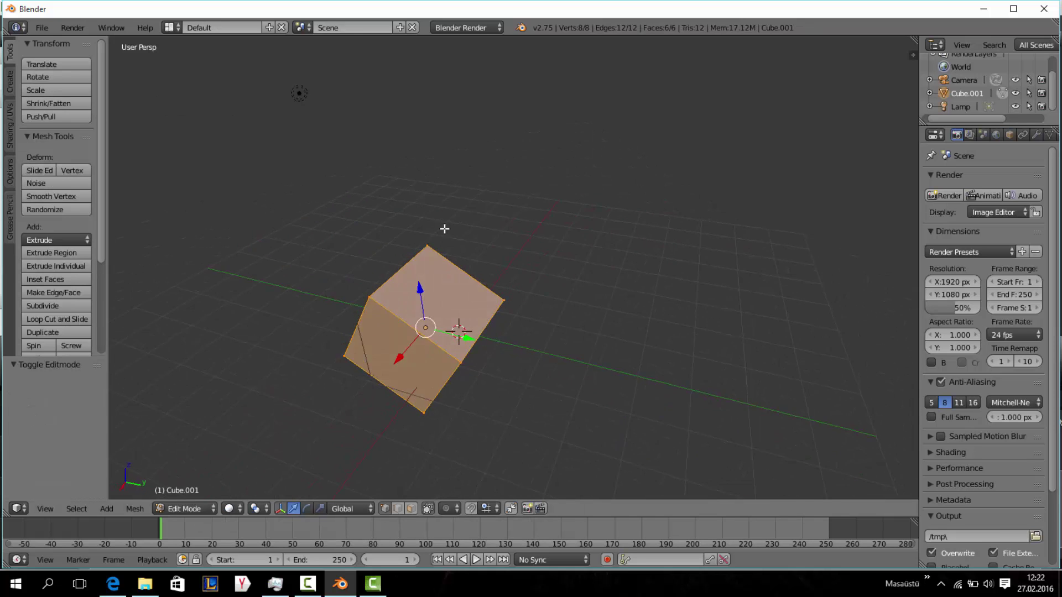
scroll(368, 246, "up", 2)
scroll(382, 238, "up", 1)
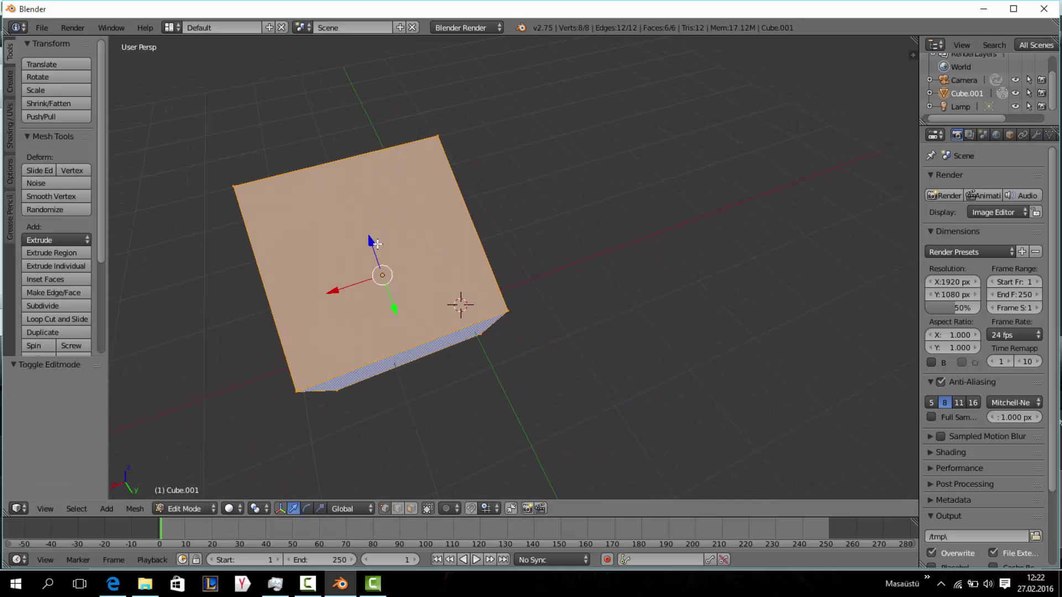
scroll(388, 233, "up", 2)
mouse_move(388, 233)
middle_mouse_down()
mouse_move(372, 218)
mouse_move(476, 189)
mouse_move(278, 322)
middle_mouse_up()
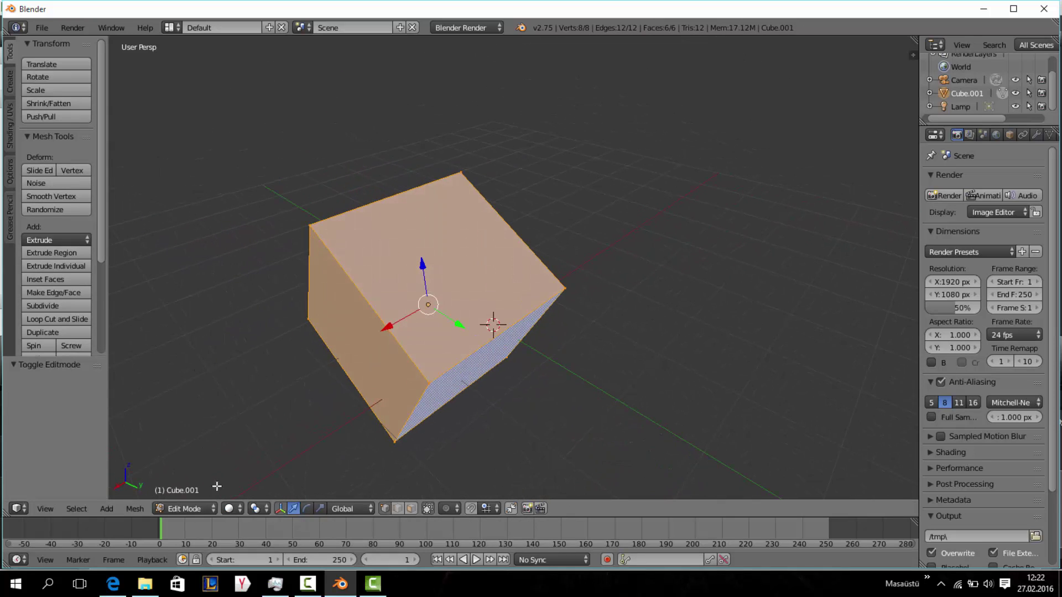
middle_click_drag(431, 311, 399, 301)
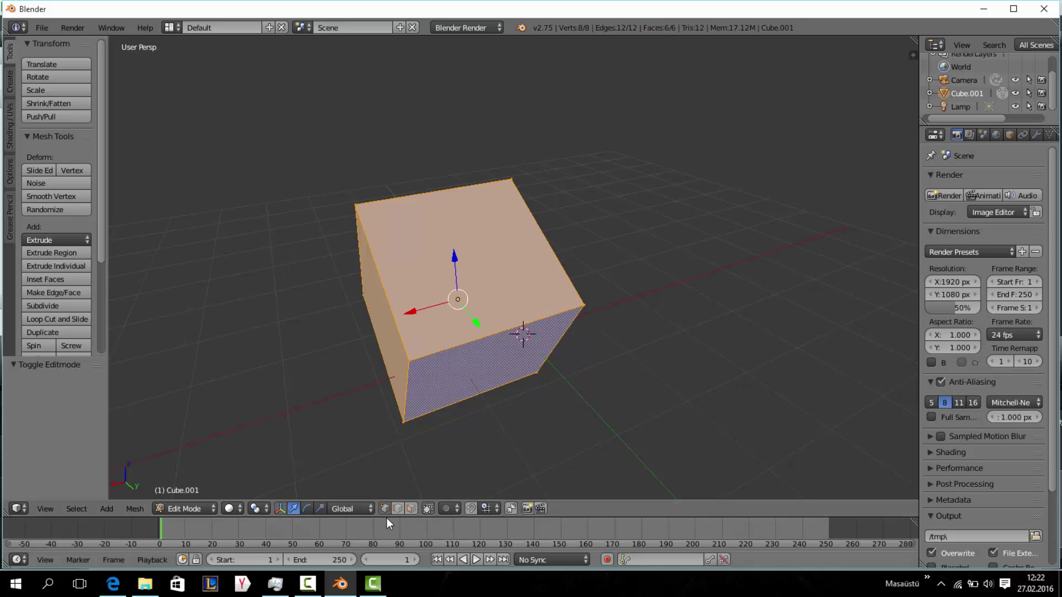
Select one corner vertex, try moving it along X, then try the rotate manipulator.
right_click(586, 303)
mouse_move(411, 369)
middle_mouse_down()
mouse_move(403, 355)
mouse_move(372, 360)
mouse_move(372, 337)
middle_mouse_up()
key("g")
key("x")
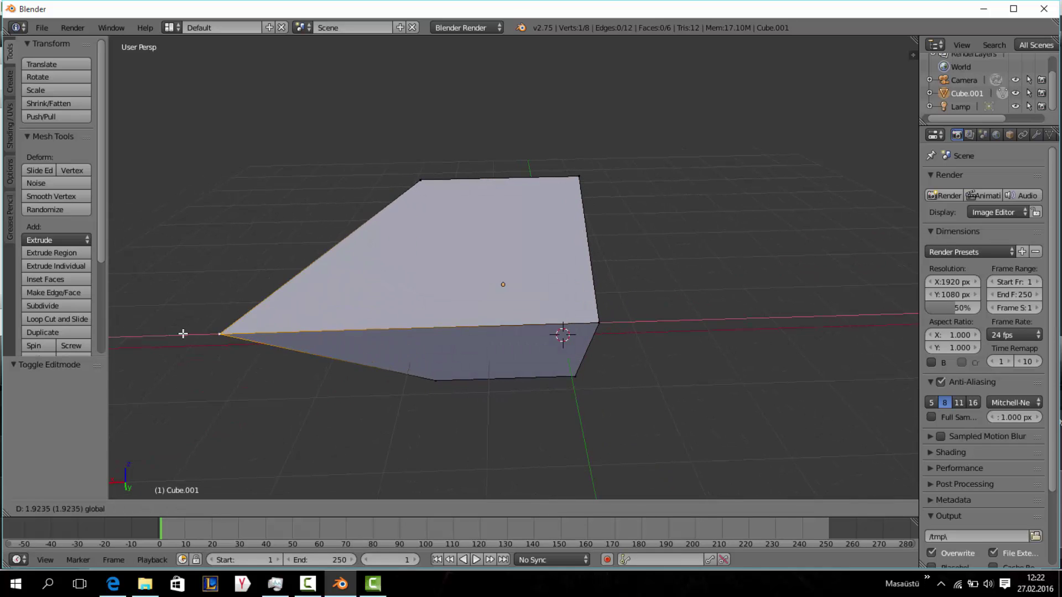
left_click(355, 321)
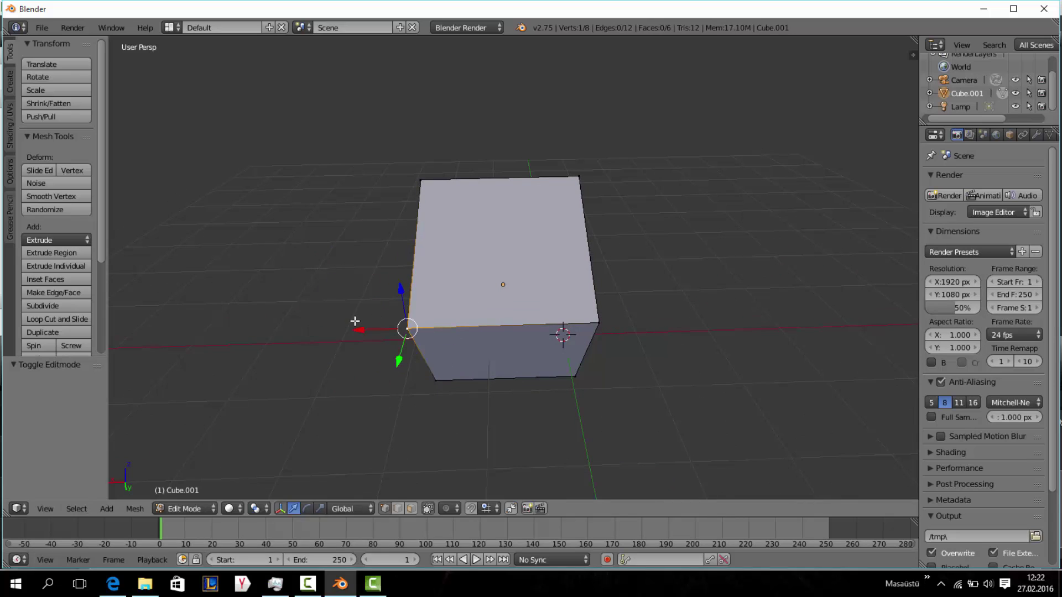
left_click(307, 510)
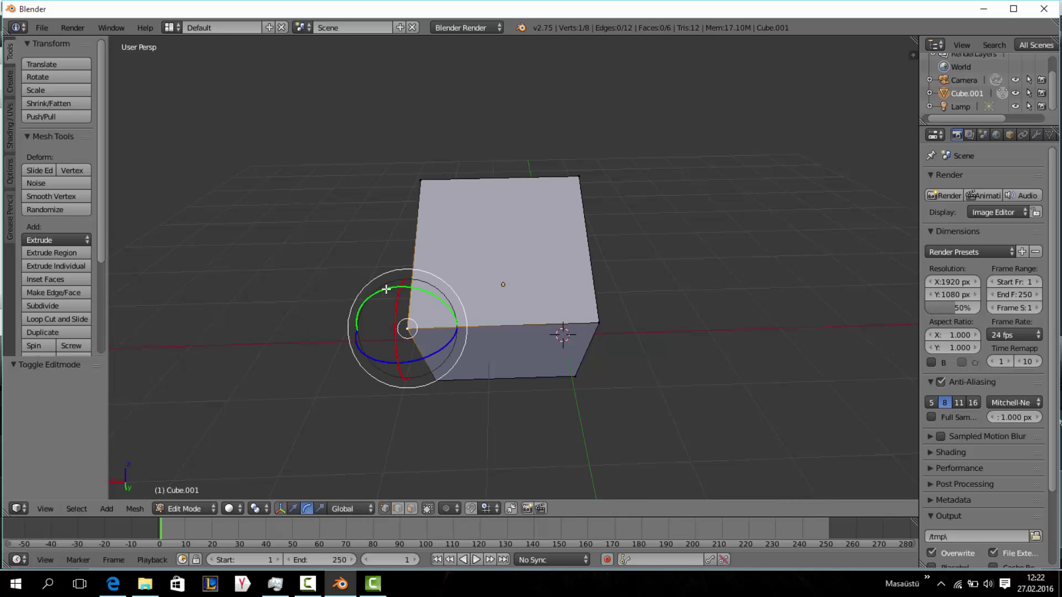
left_click_drag(361, 292, 436, 264)
In edge select mode, pick the cube's left edge and try moving it, then cancel.
left_click(395, 507)
middle_click_drag(410, 356, 472, 361)
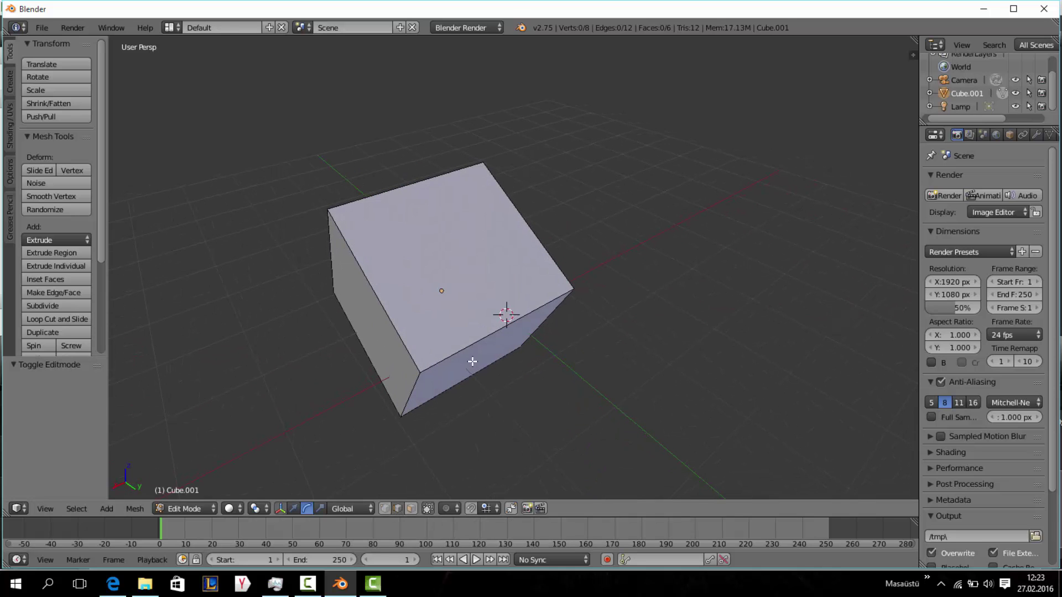
right_click(478, 343)
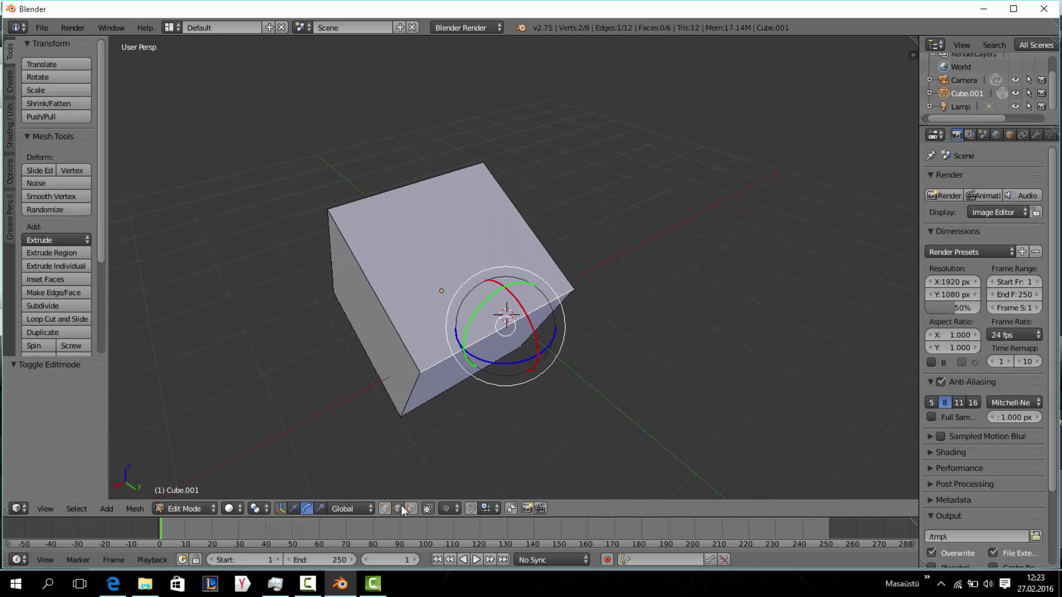
right_click(406, 348)
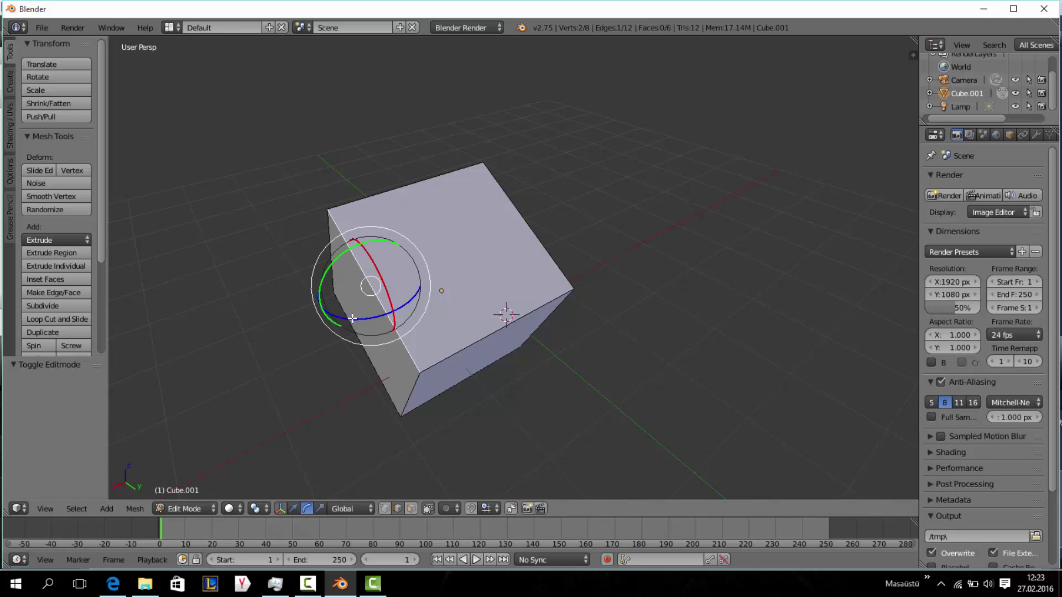
key("g")
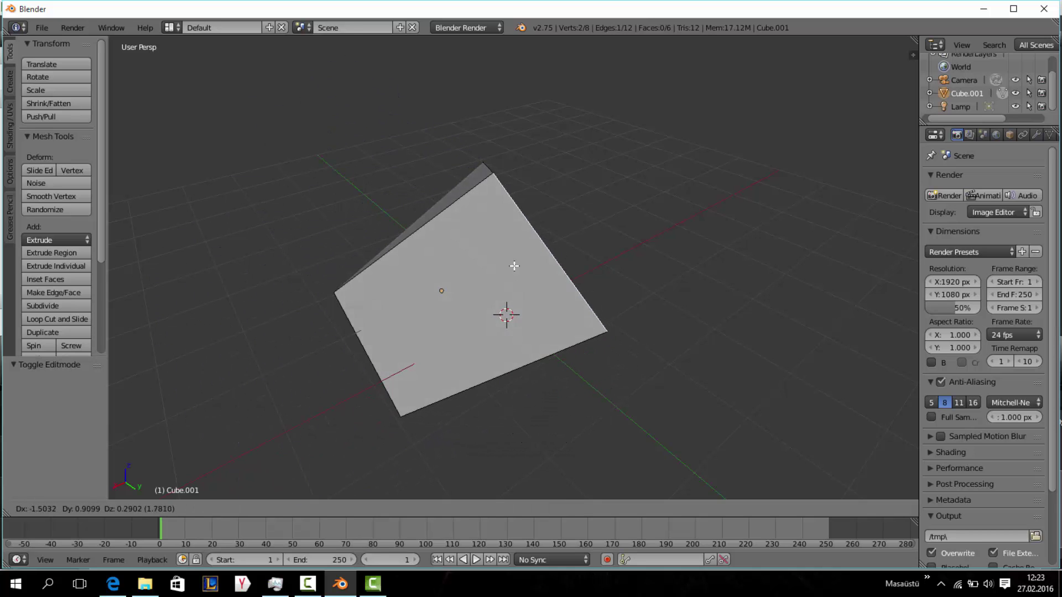
key("Escape")
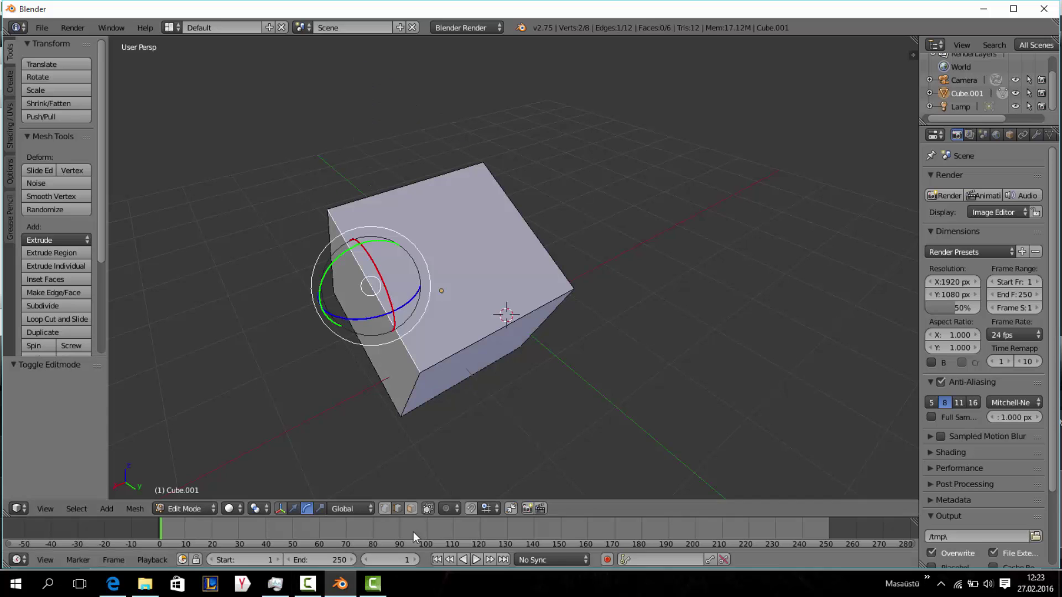
In face select mode, pick the top face, try moving it and cancel, then orbit to the camera.
left_click(410, 509)
right_click(442, 249)
mouse_move(443, 249)
middle_mouse_down()
mouse_move(402, 238)
mouse_move(415, 250)
middle_mouse_up()
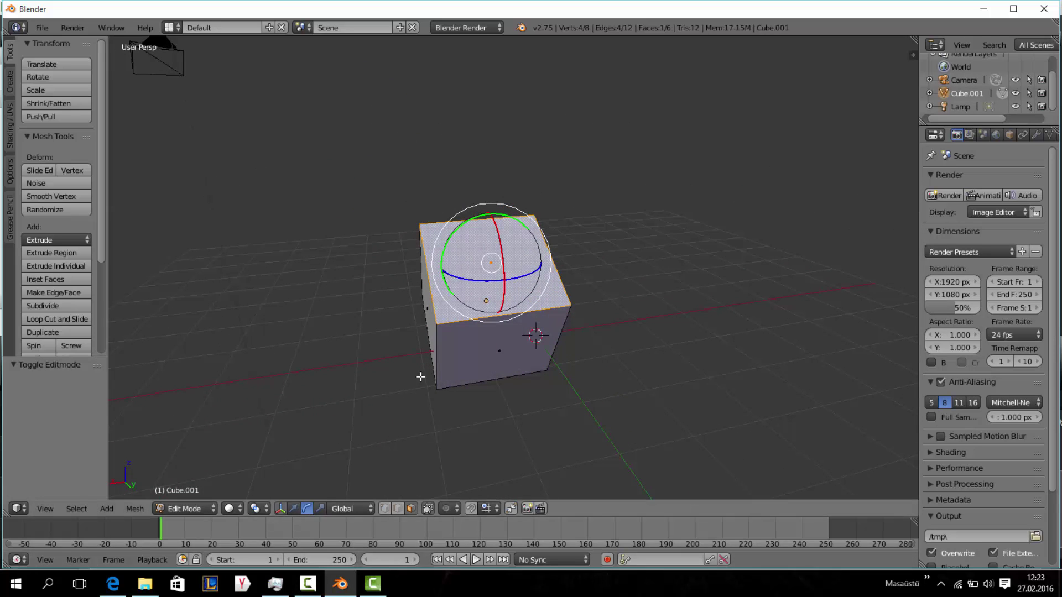
key("g")
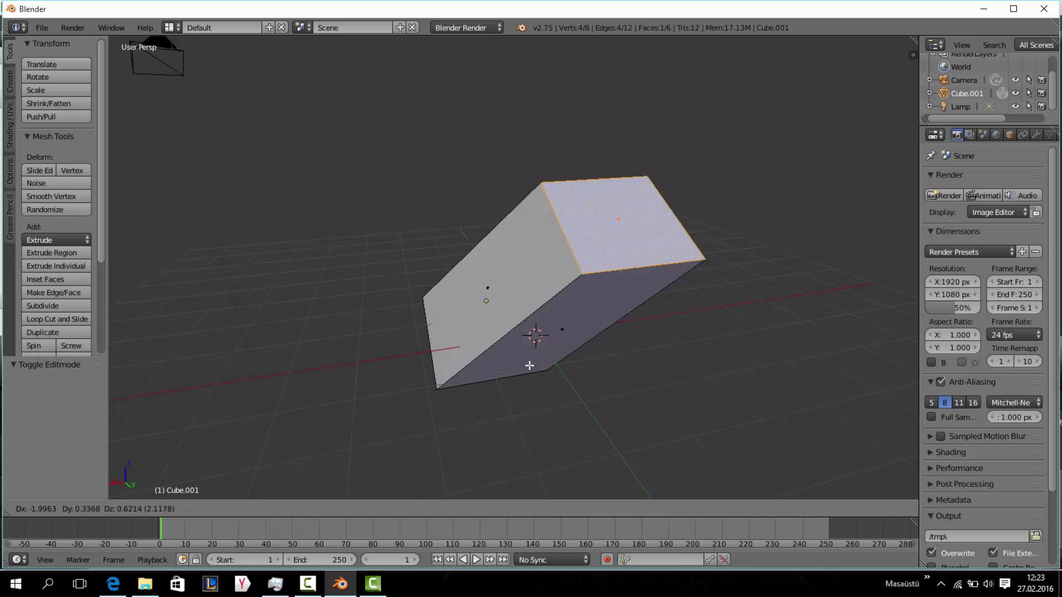
key("Escape")
mouse_move(520, 249)
middle_mouse_down()
mouse_move(537, 269)
mouse_move(420, 347)
middle_mouse_up()
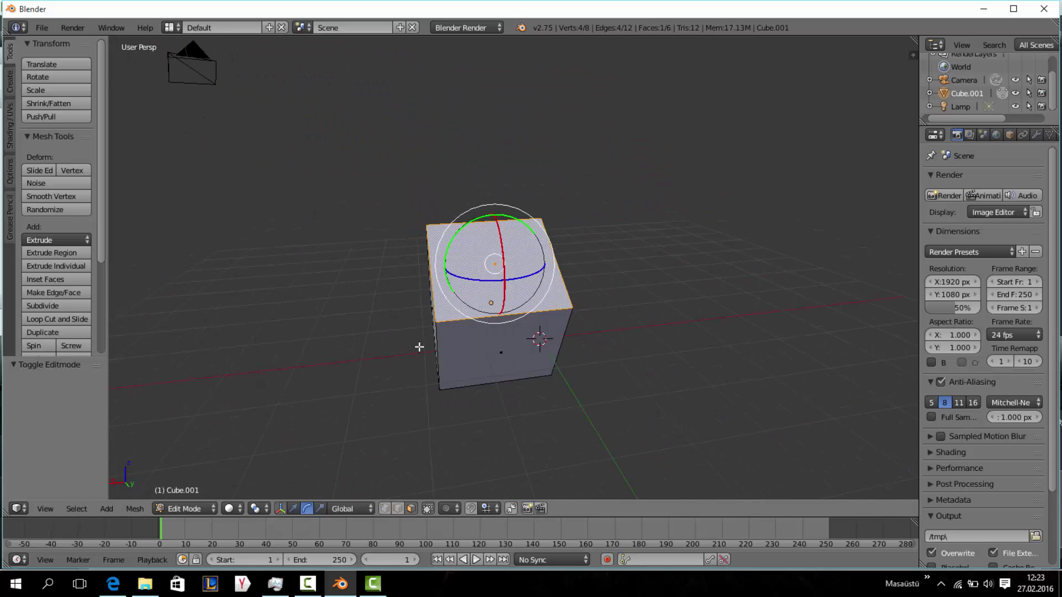
middle_click_drag(503, 368, 480, 353)
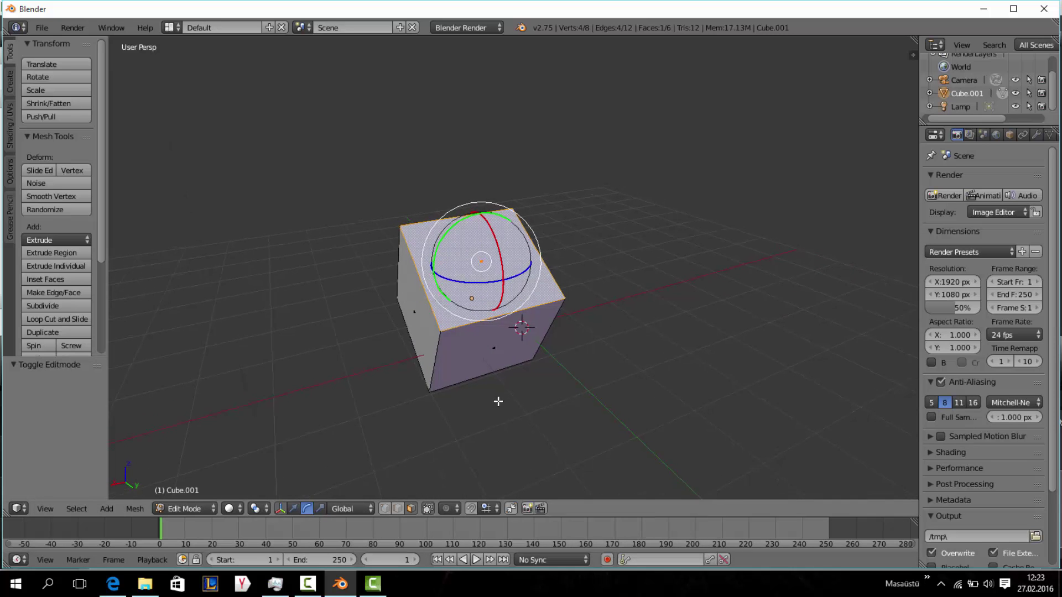
mouse_move(498, 401)
middle_mouse_down()
mouse_move(505, 410)
mouse_move(422, 378)
mouse_move(334, 379)
mouse_move(477, 363)
mouse_move(433, 355)
mouse_move(510, 441)
mouse_move(510, 378)
mouse_move(467, 363)
mouse_move(509, 367)
mouse_move(535, 317)
mouse_move(549, 332)
mouse_move(628, 318)
mouse_move(196, 297)
mouse_move(299, 266)
mouse_move(470, 294)
mouse_move(609, 287)
mouse_move(577, 264)
mouse_move(526, 277)
mouse_move(481, 310)
mouse_move(444, 299)
mouse_move(506, 297)
mouse_move(488, 276)
middle_mouse_up()
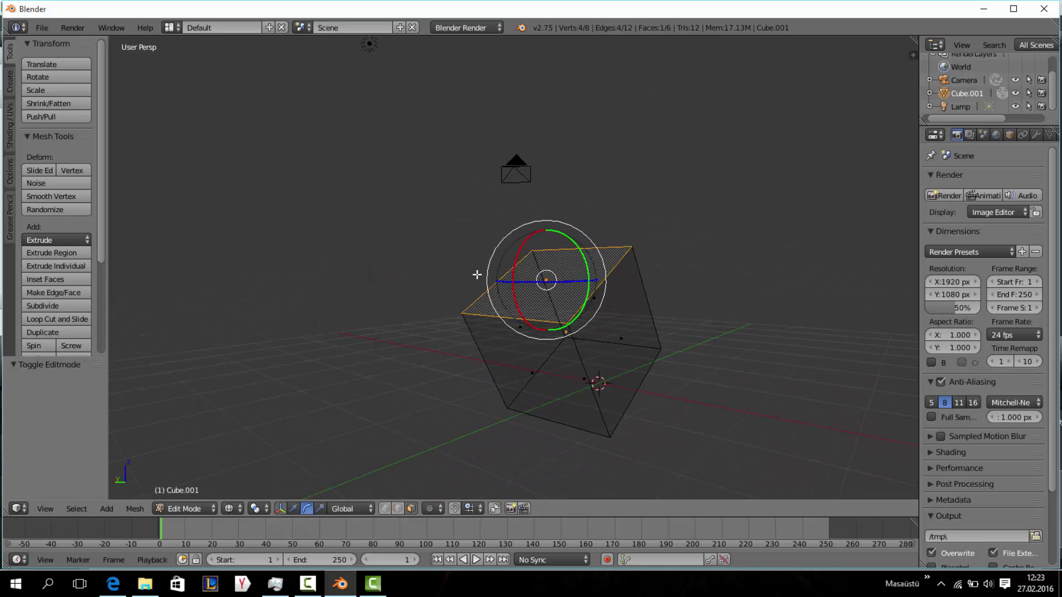
key("KP_3")
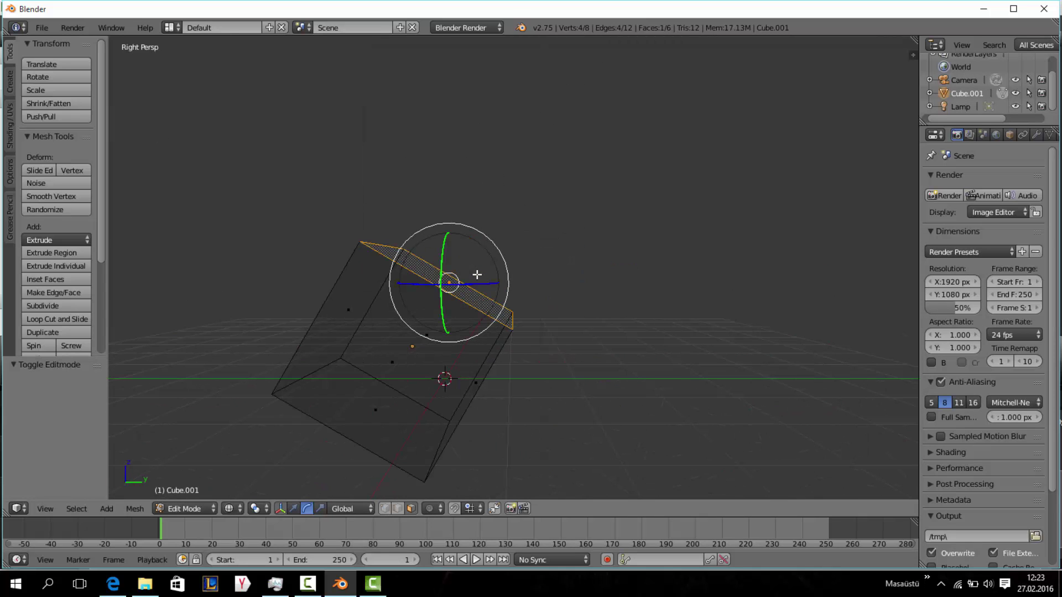
key("KP_1")
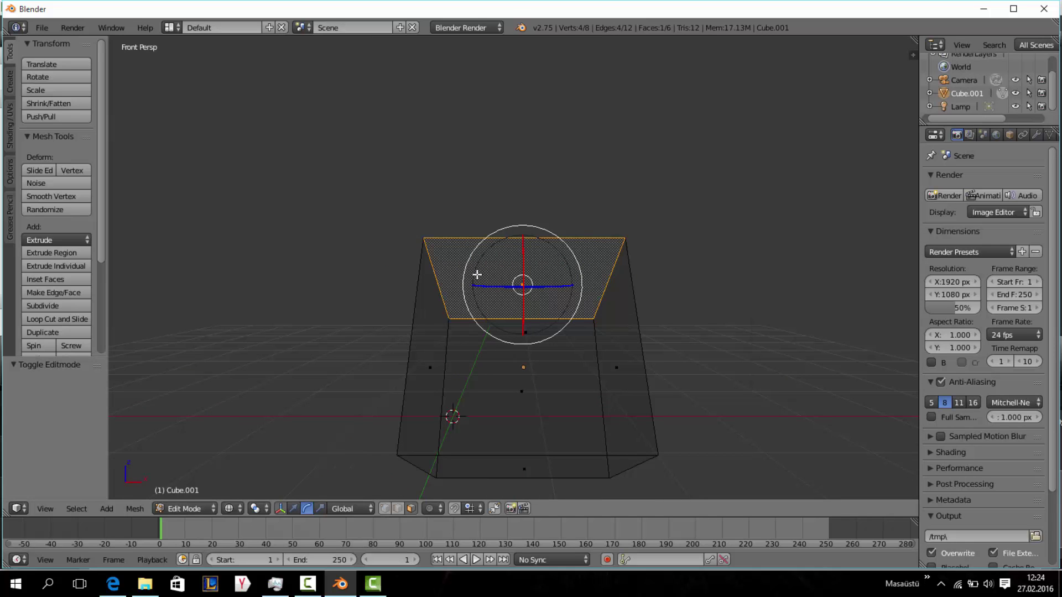
middle_click_drag(477, 274, 476, 275)
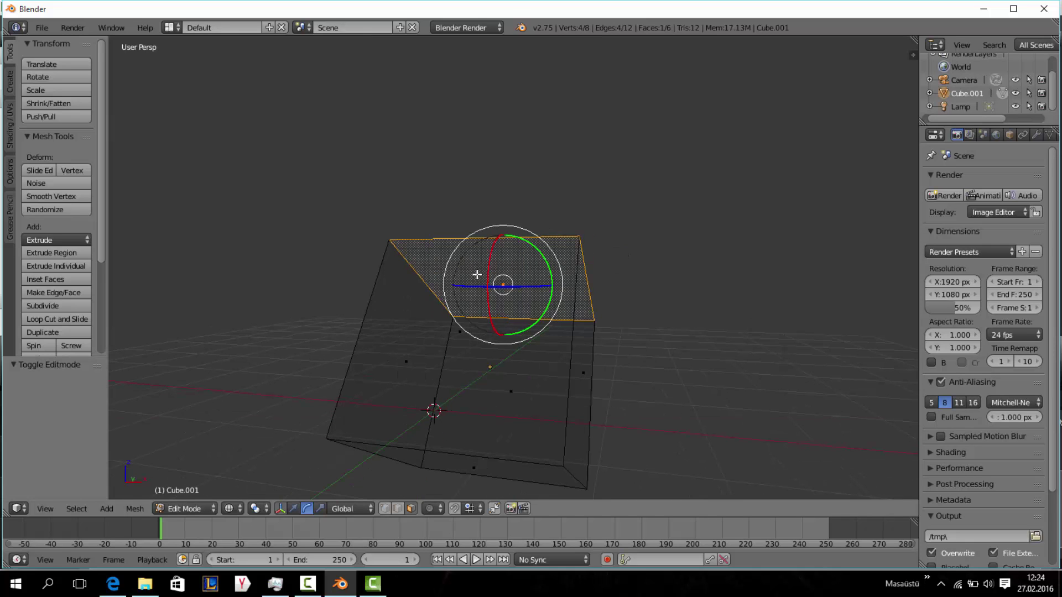
key("KP_1")
key("KP_3")
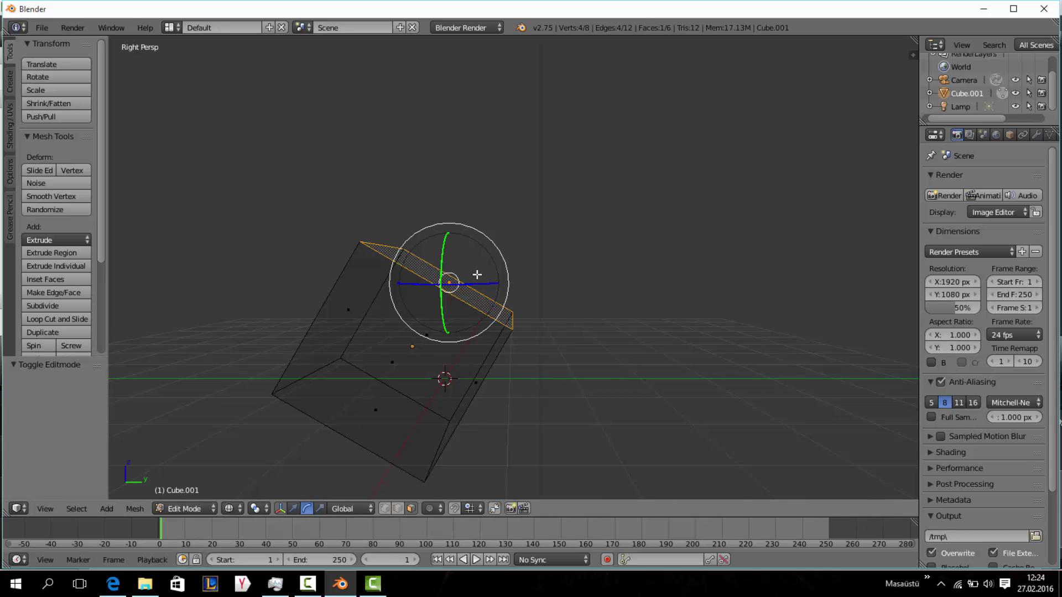
key("ctrl+KP_3")
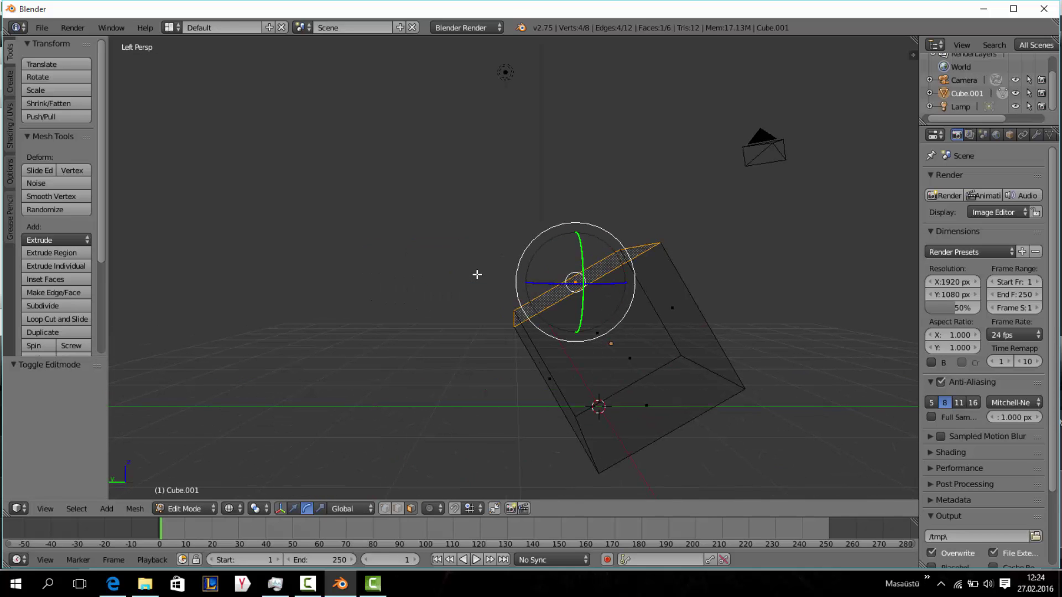
key("KP_7")
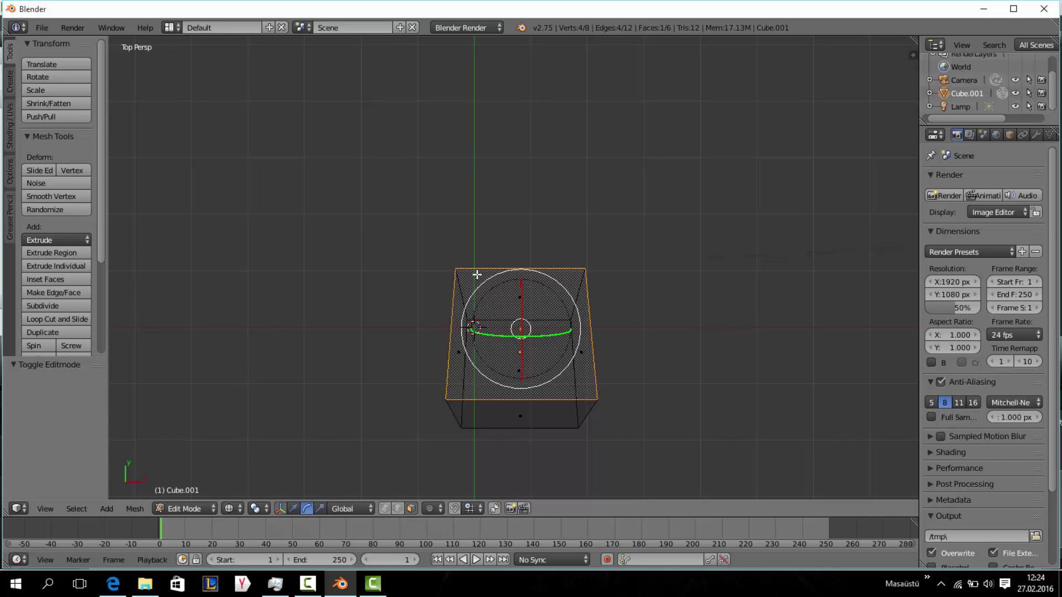
key("KP_1")
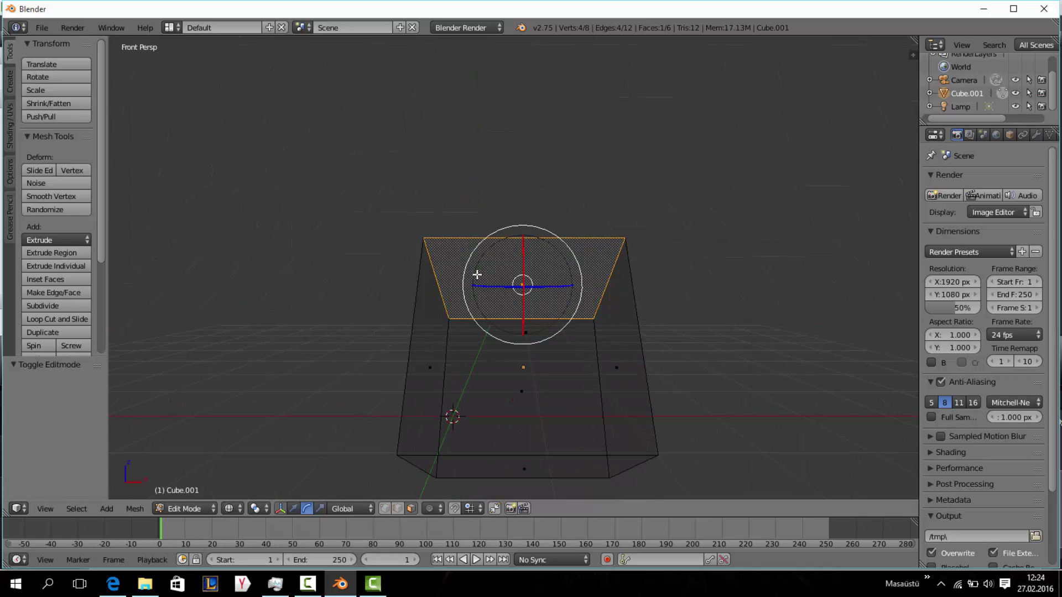
scroll(408, 299, "down", 4)
scroll(408, 298, "down", 2)
scroll(405, 297, "up", 1)
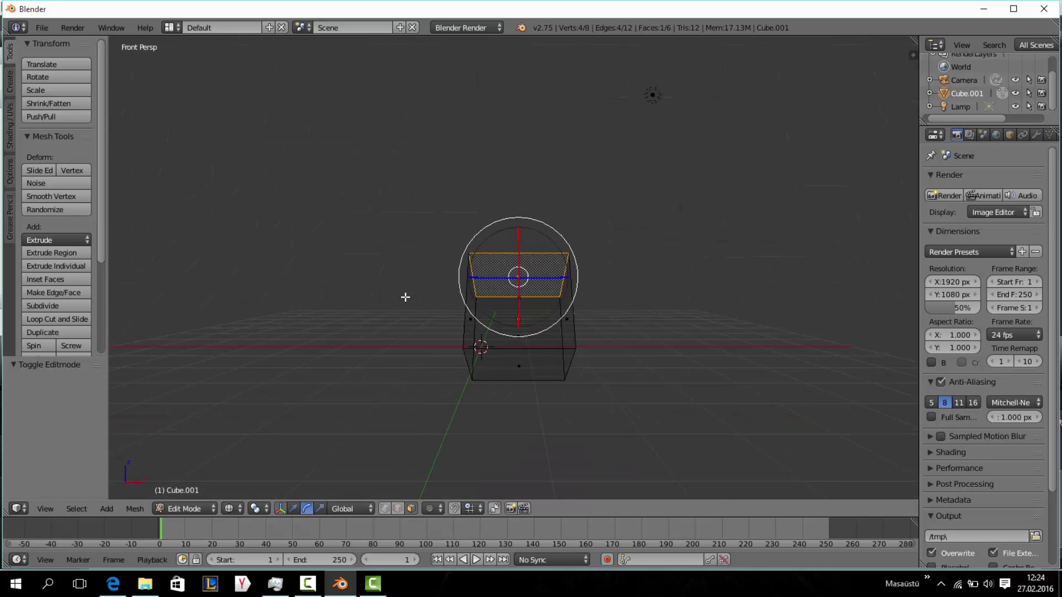
key("KP_5")
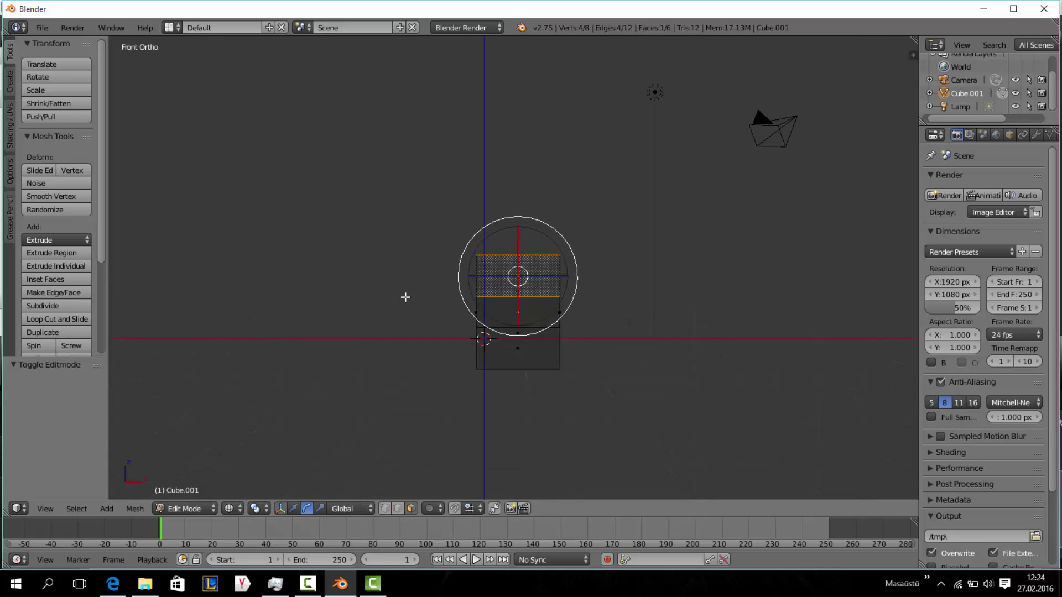
key("KP_5")
key("KP_5")
key("KP_5")
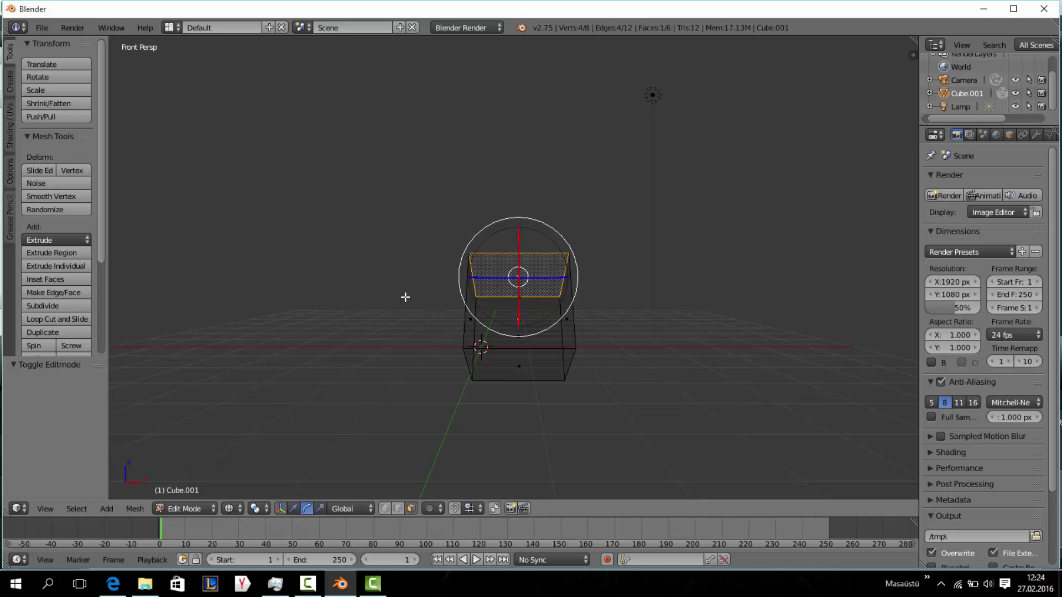
key("KP_5")
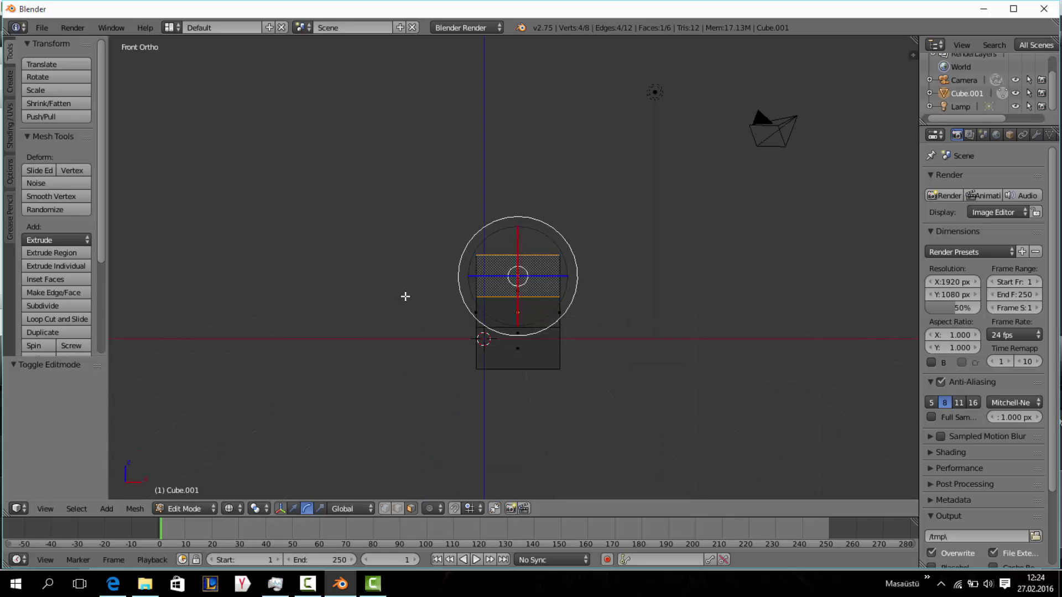
mouse_move(406, 296)
middle_mouse_down()
mouse_move(453, 348)
mouse_move(436, 339)
middle_mouse_up()
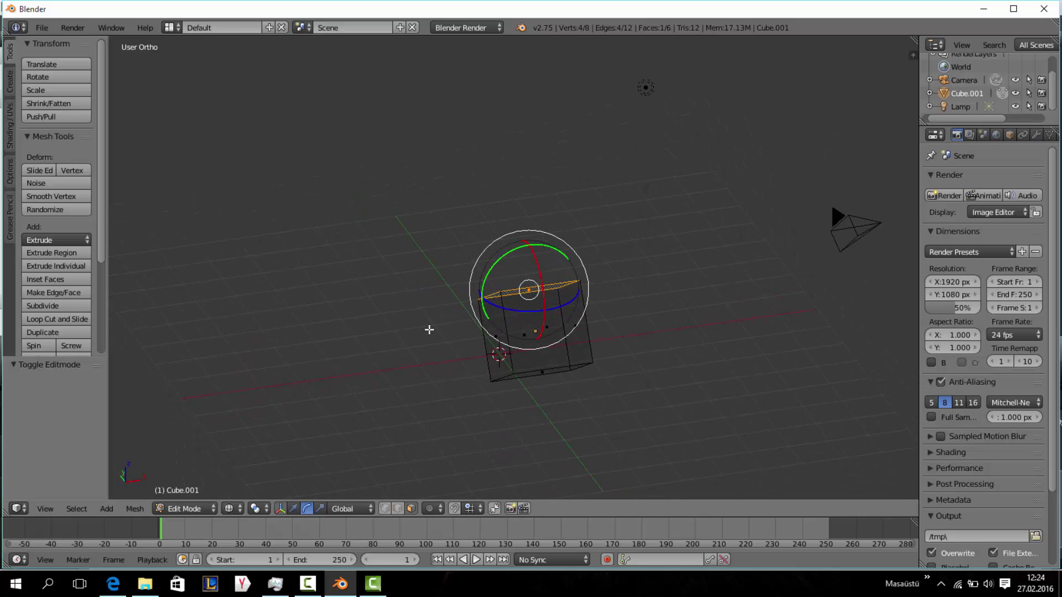
Set a Front Ortho view zoomed in and centred on the cube.
key("KP_1")
key("KP_3")
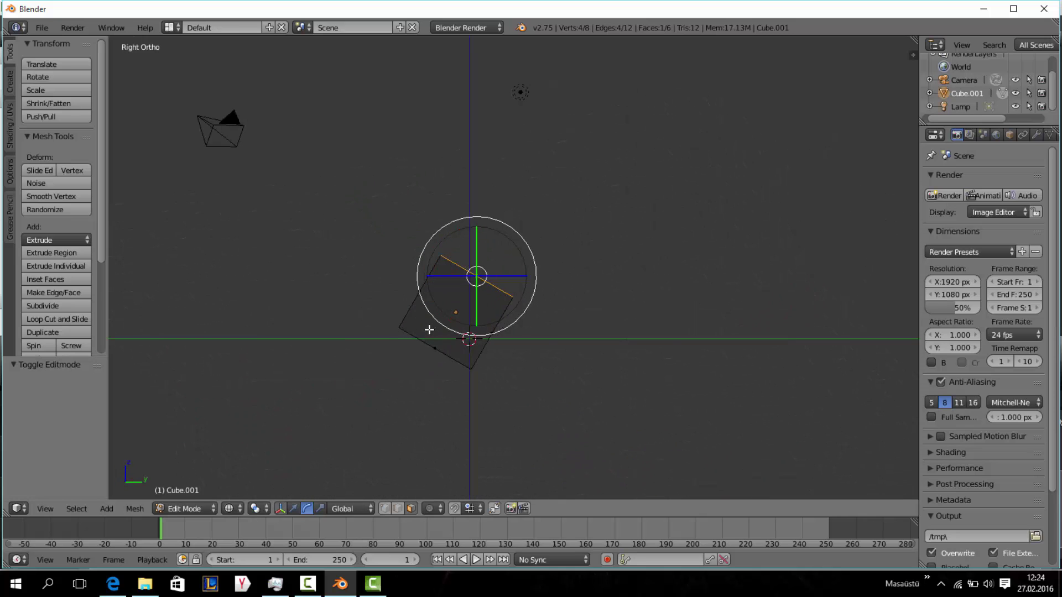
scroll(363, 394, "up", 5)
middle_click_drag(363, 393, 512, 173, "shift")
key("KP_1")
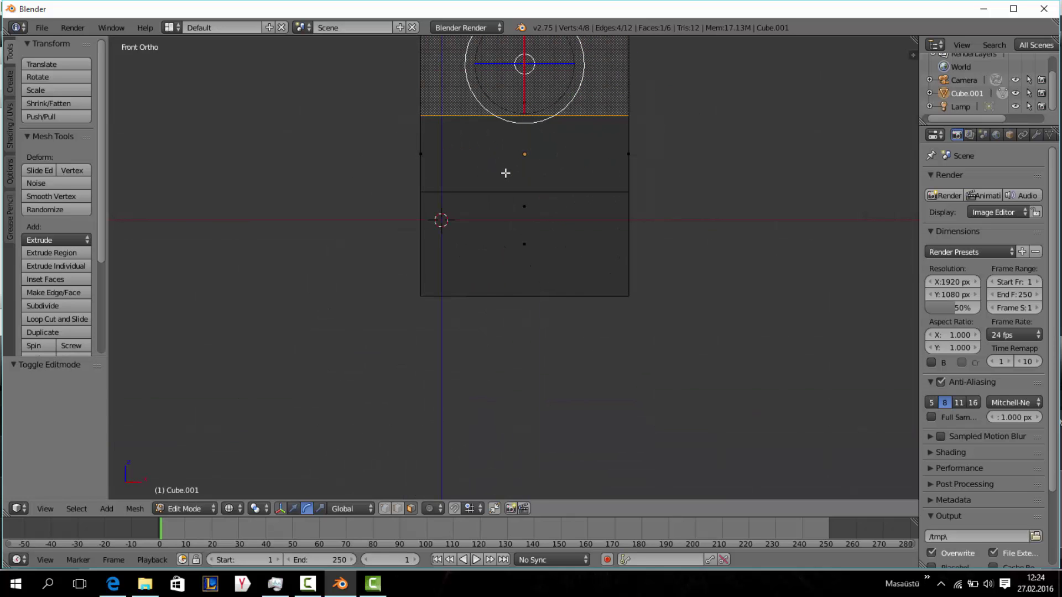
middle_click_drag(426, 209, 407, 322, "shift")
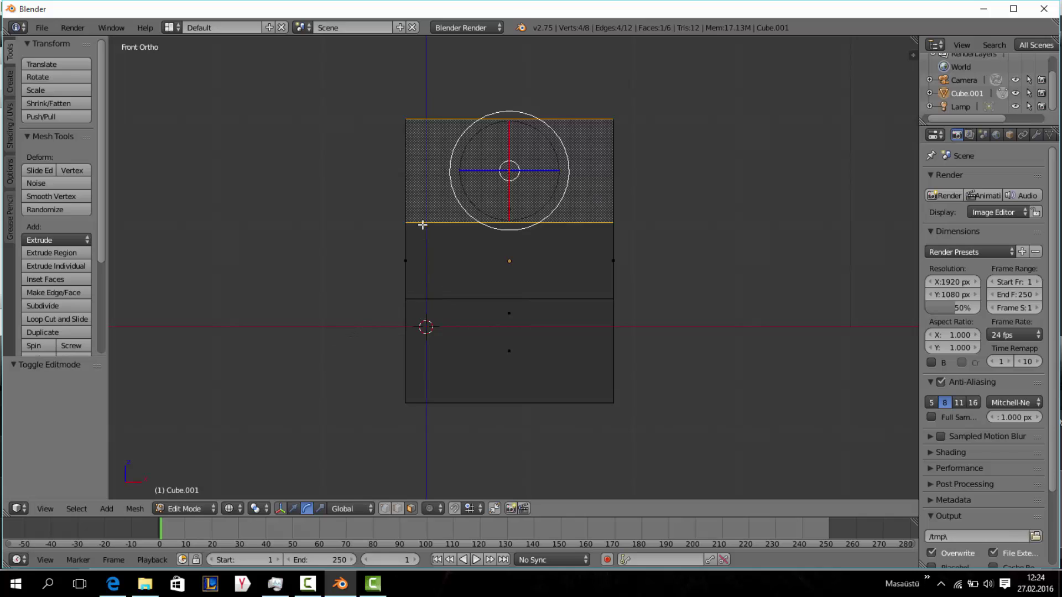
Select the left face, then circle-select the top, front and bottom faces to get all six.
right_click(405, 221)
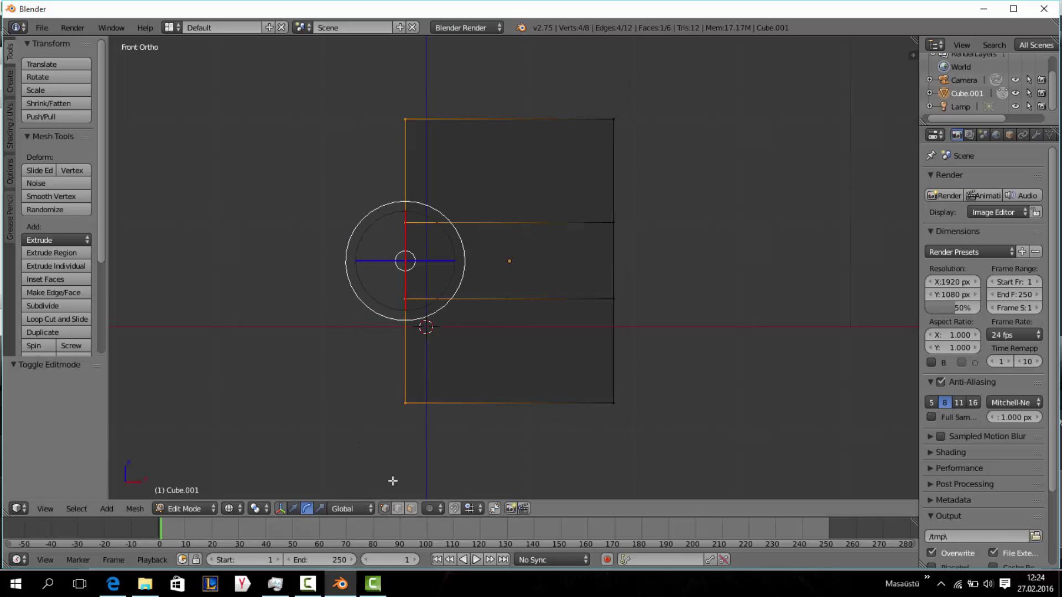
key("c")
left_click_drag(610, 105, 601, 327)
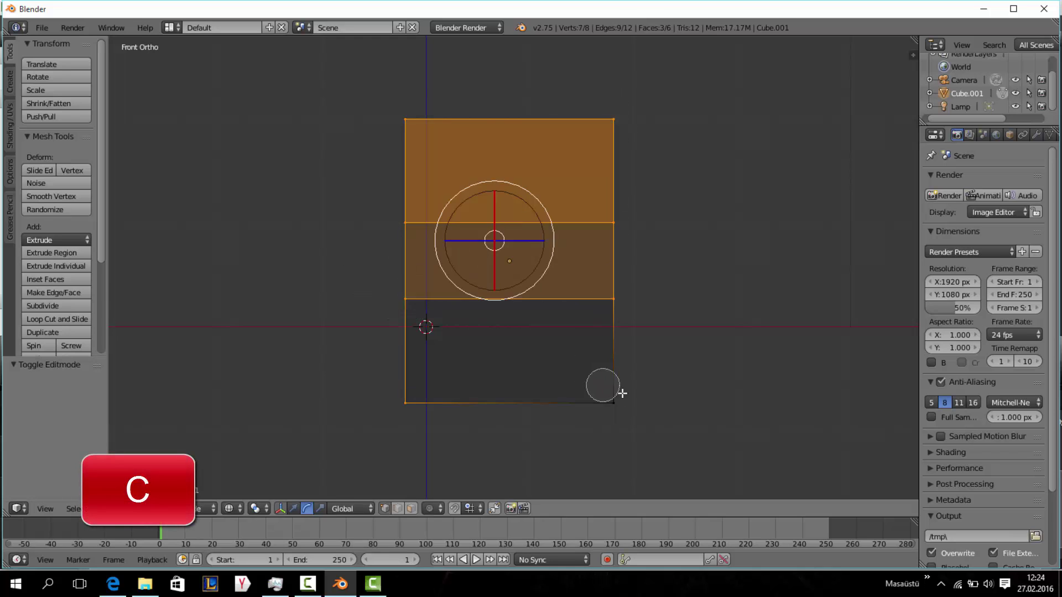
left_click_drag(603, 387, 498, 420)
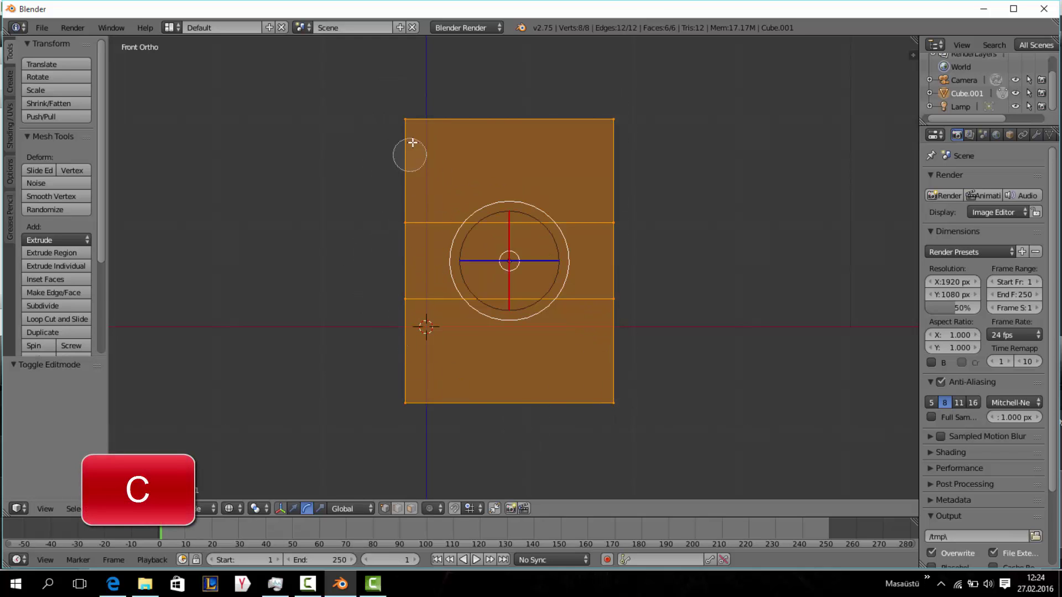
Select the cube's top-right edge and move it by X 1.441, Z 0.389.
right_click(616, 116)
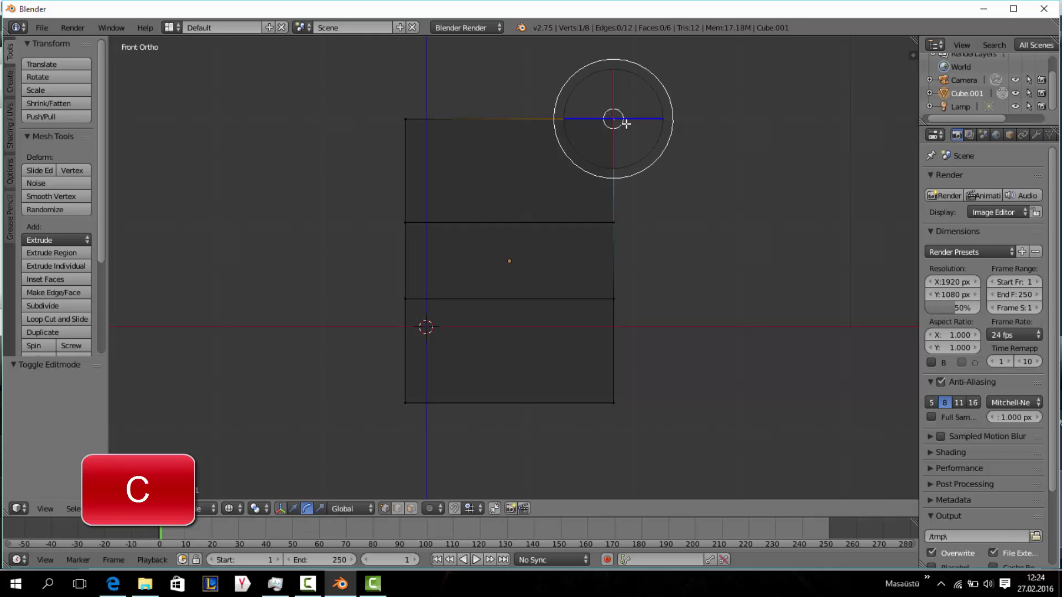
middle_click_drag(617, 115, 585, 131)
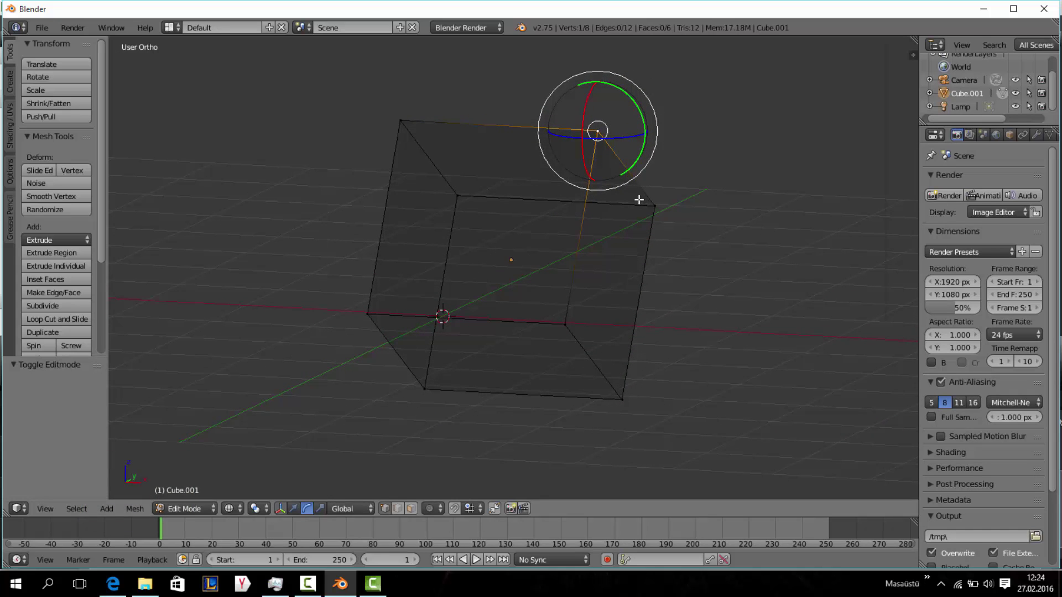
key("KP_1")
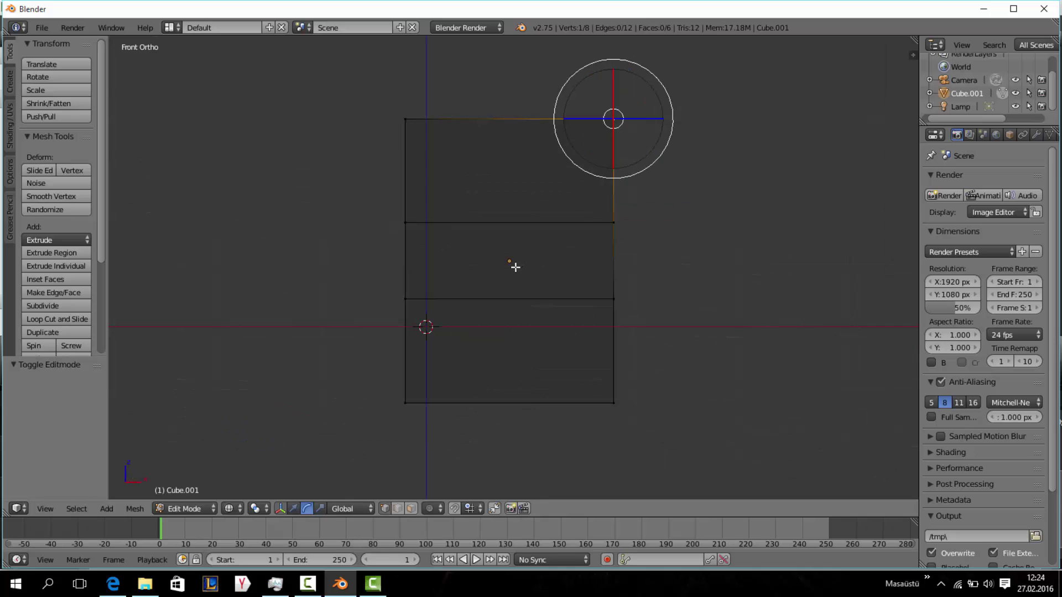
right_click(613, 223, "shift")
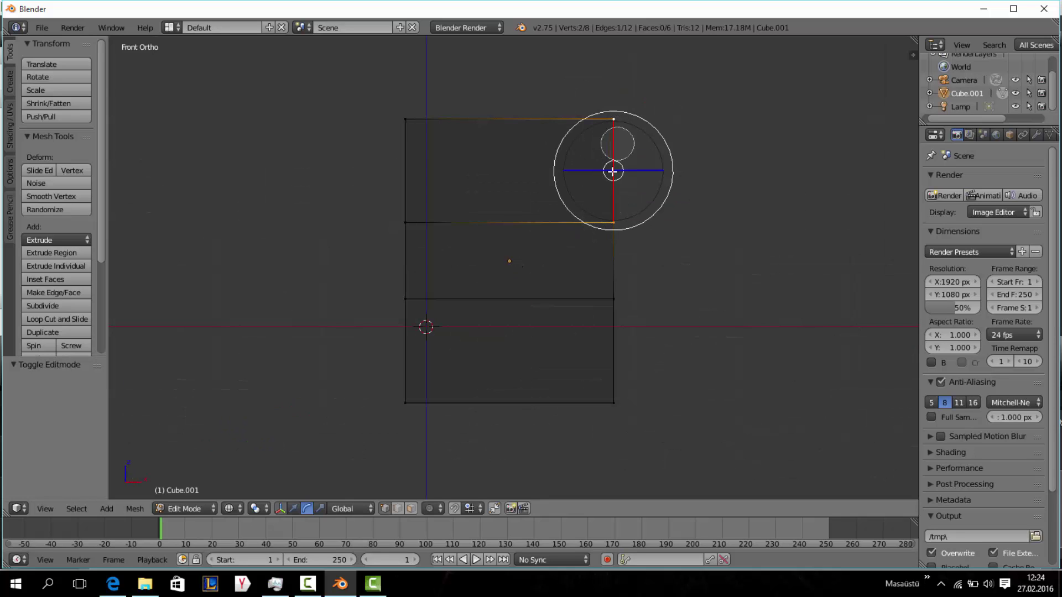
left_click_drag(612, 171, 745, 117)
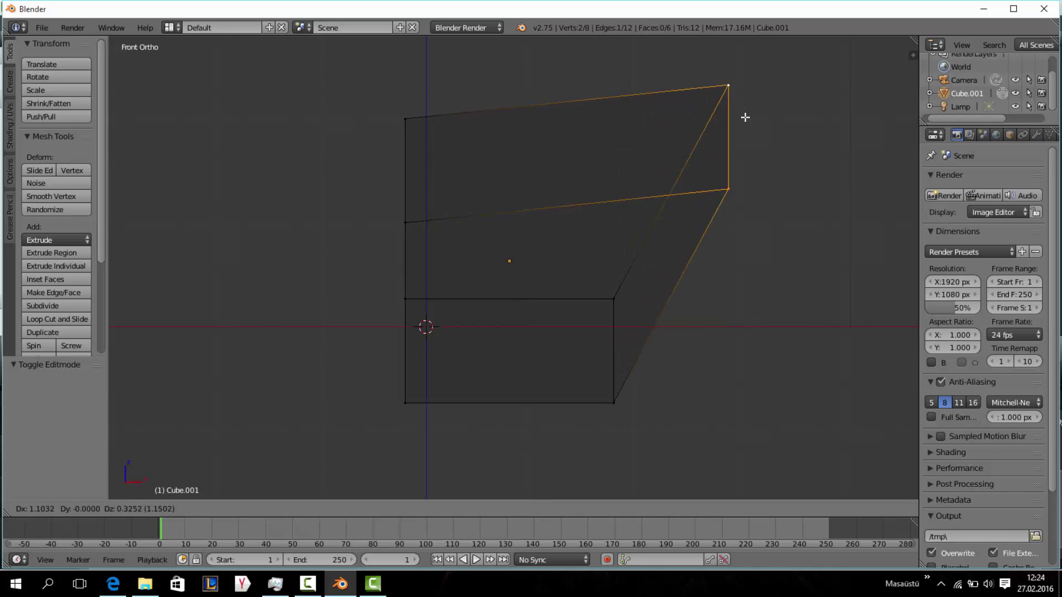
mouse_move(745, 117)
middle_mouse_down()
mouse_move(522, 170)
mouse_move(588, 168)
mouse_move(536, 155)
mouse_move(564, 125)
mouse_move(588, 147)
mouse_move(492, 166)
middle_mouse_up()
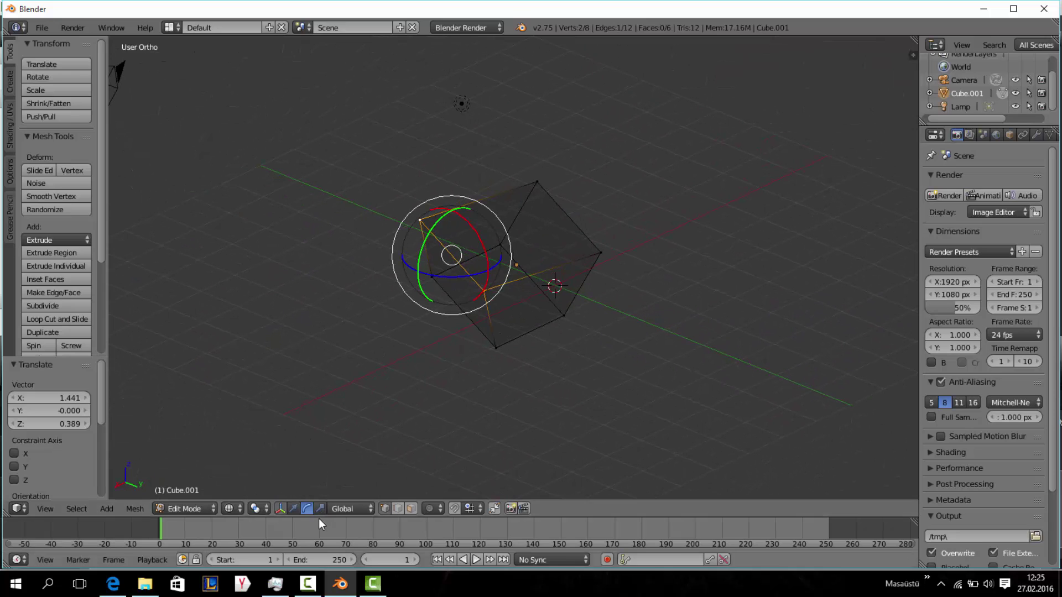
Try the move, scale and rotate manipulators, cancelling a trial rotation of the edge.
left_click(293, 508)
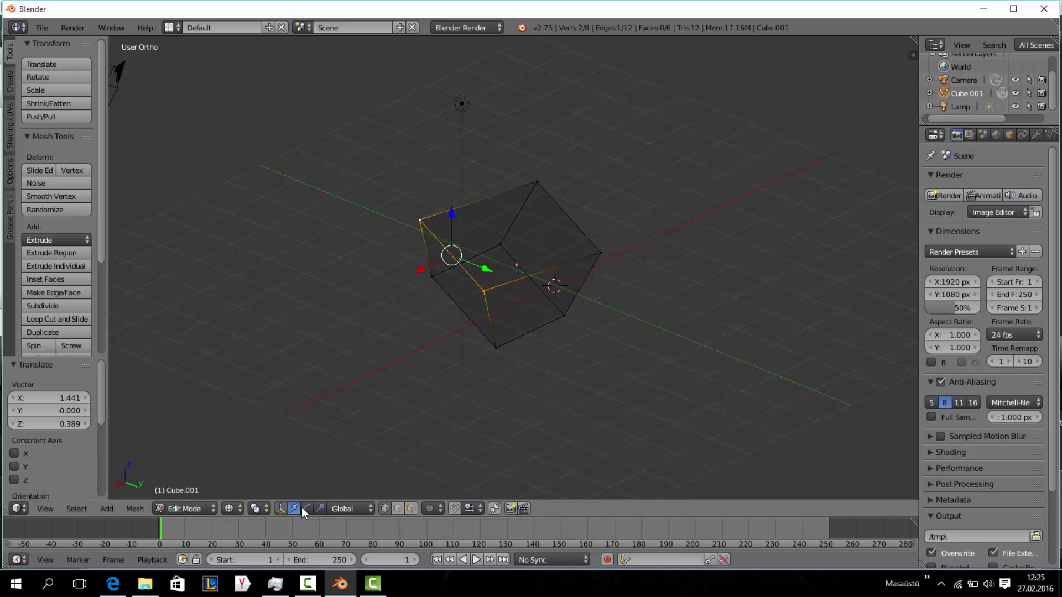
left_click(321, 507)
left_click(307, 509)
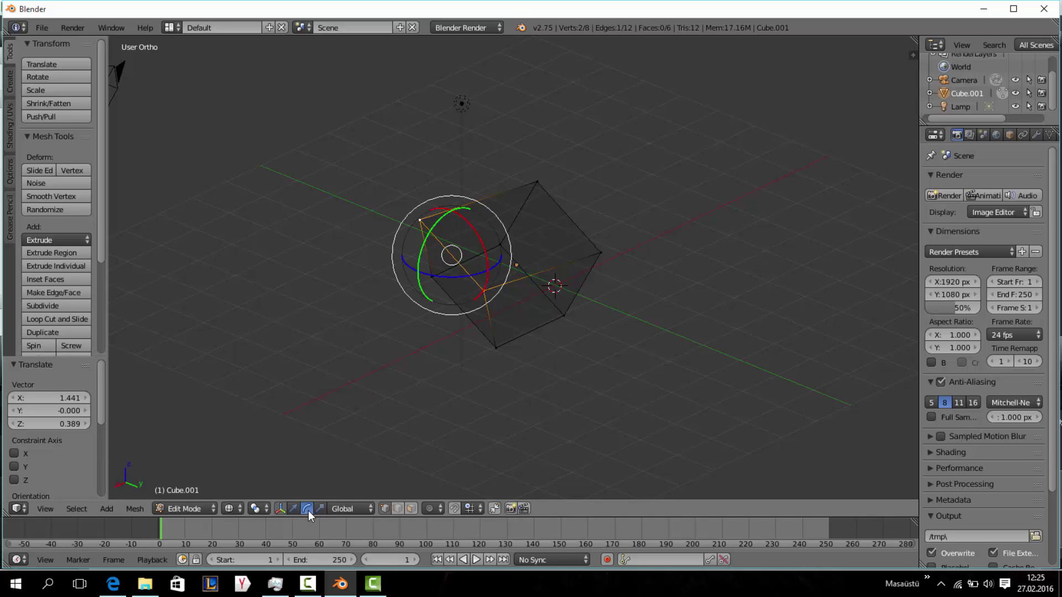
left_click(304, 508)
middle_click_drag(394, 348, 476, 319)
left_click_drag(492, 304, 467, 317)
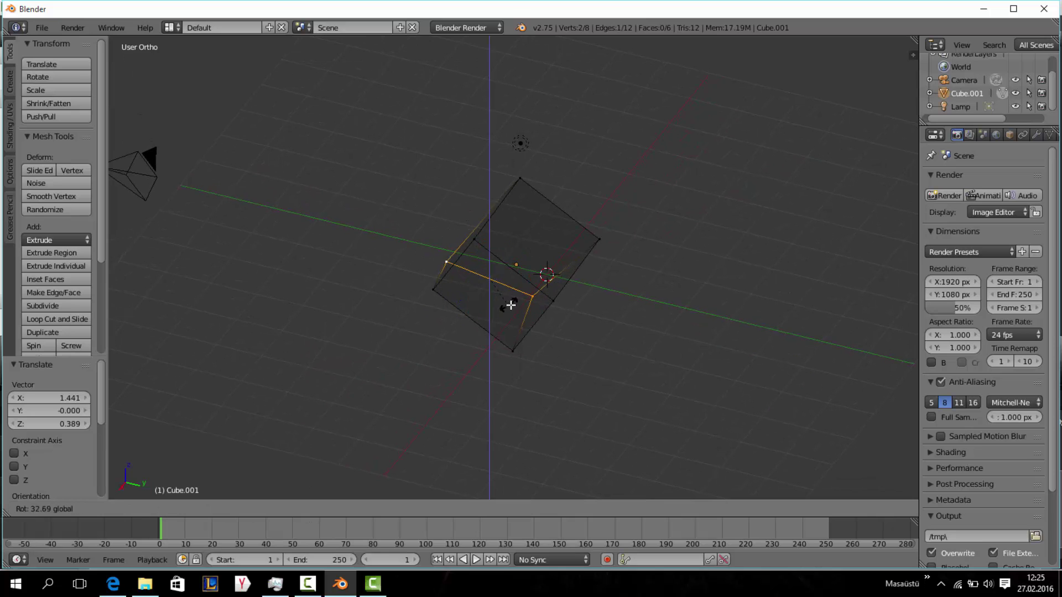
right_click(466, 317)
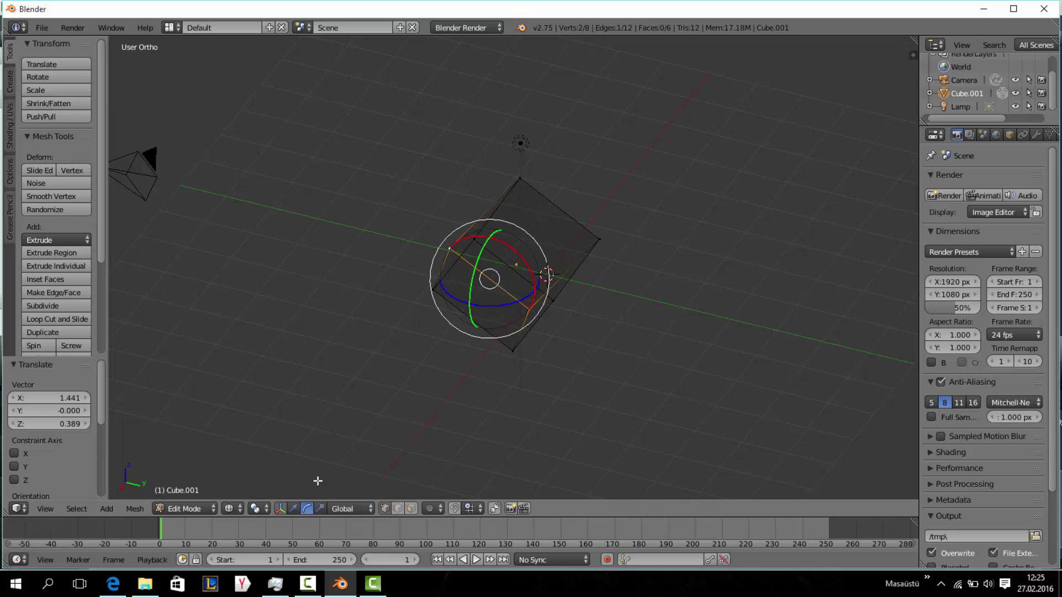
Preview the cube in wireframe shading, then switch it to solid shading.
left_click(237, 508)
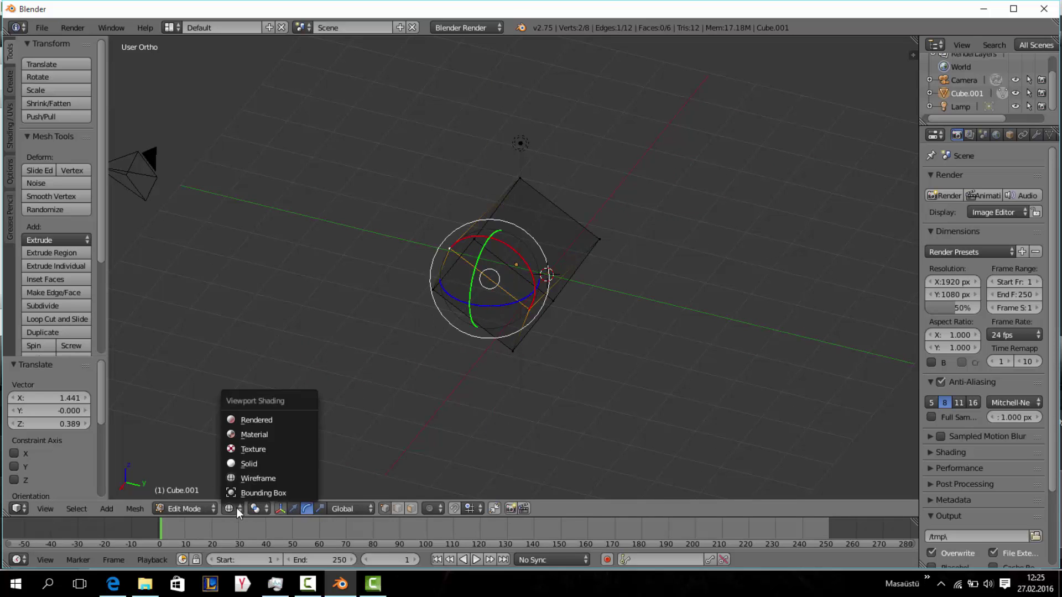
left_click(259, 481)
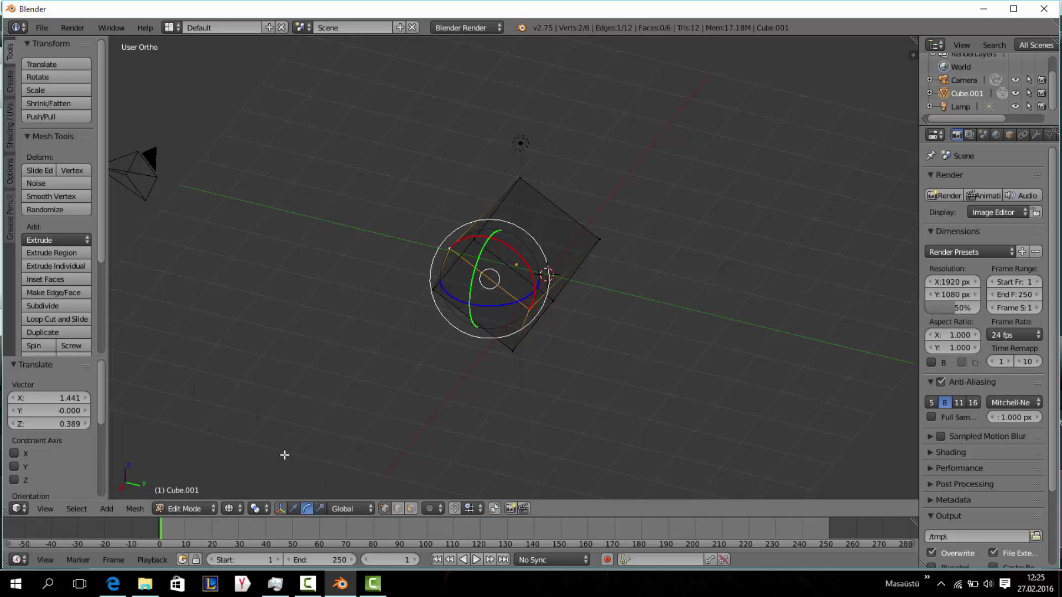
mouse_move(284, 455)
middle_mouse_down()
mouse_move(415, 372)
mouse_move(308, 382)
middle_mouse_up()
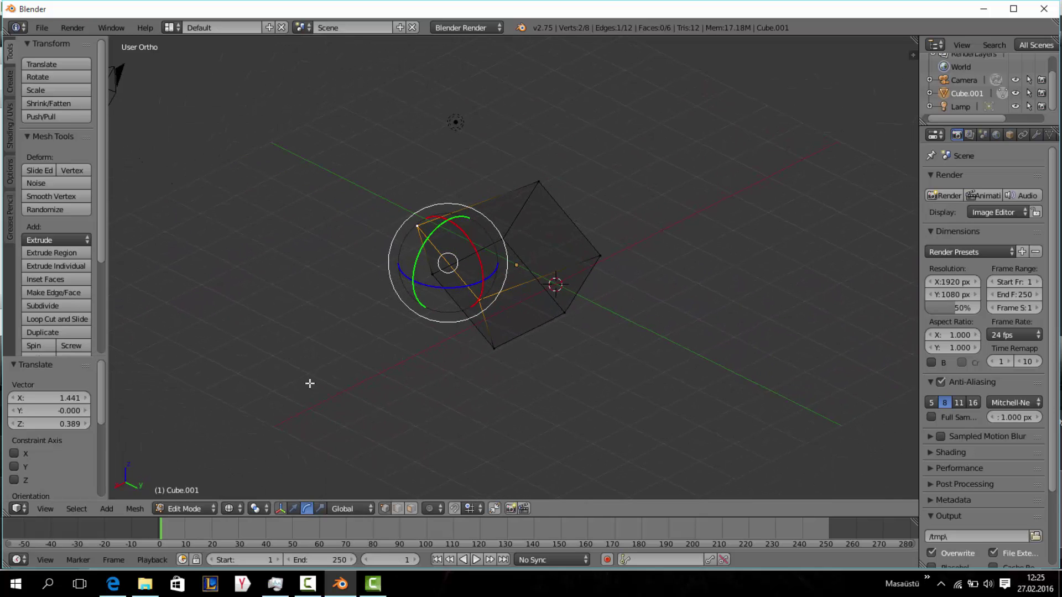
left_click(226, 507)
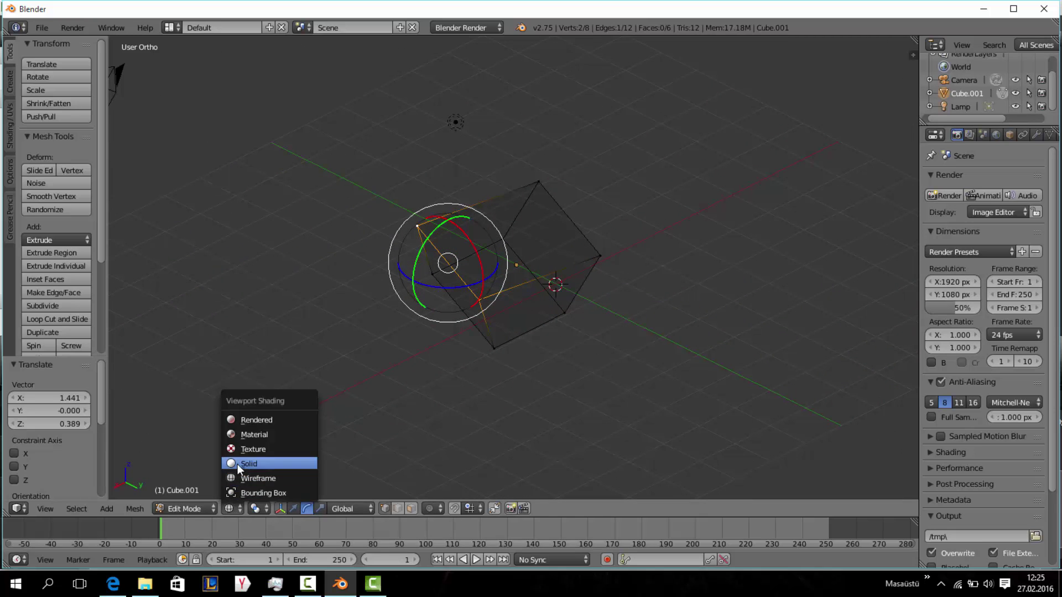
left_click(237, 464)
mouse_move(275, 432)
middle_mouse_down()
mouse_move(304, 327)
mouse_move(292, 316)
mouse_move(355, 363)
middle_mouse_up()
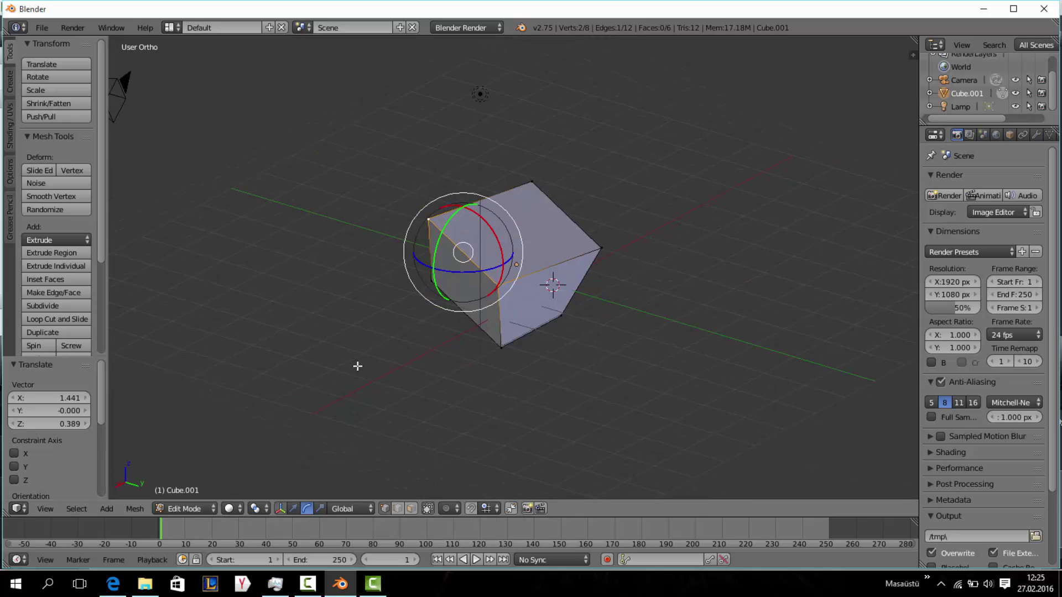
Try texture shading, return to solid shading, and drag the timeline playhead to frame 159.
left_click(225, 507)
left_click(238, 507)
left_click(245, 449)
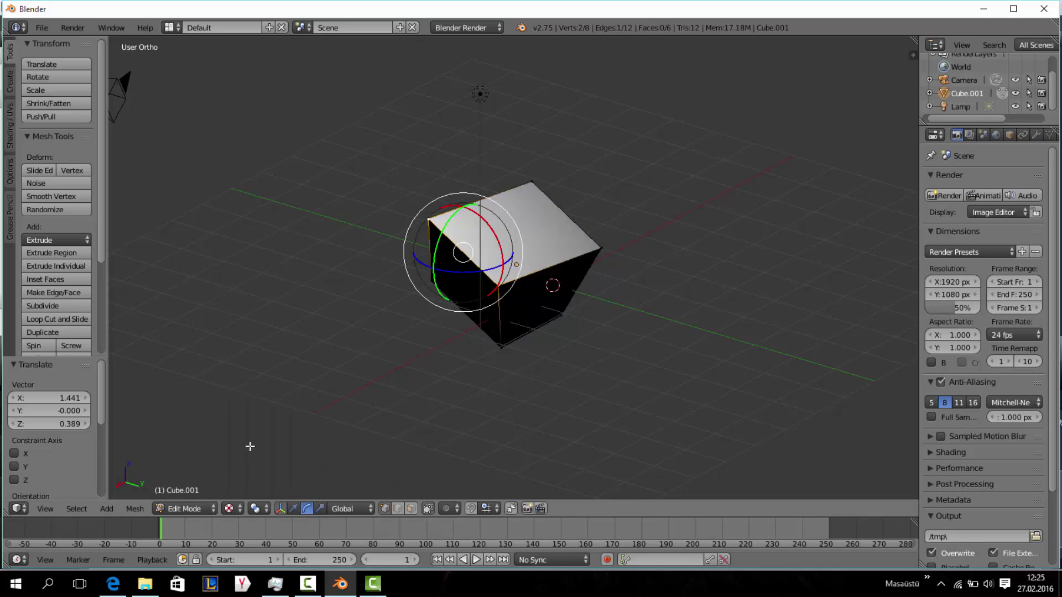
mouse_move(249, 446)
middle_mouse_down()
mouse_move(317, 311)
mouse_move(363, 348)
middle_mouse_up()
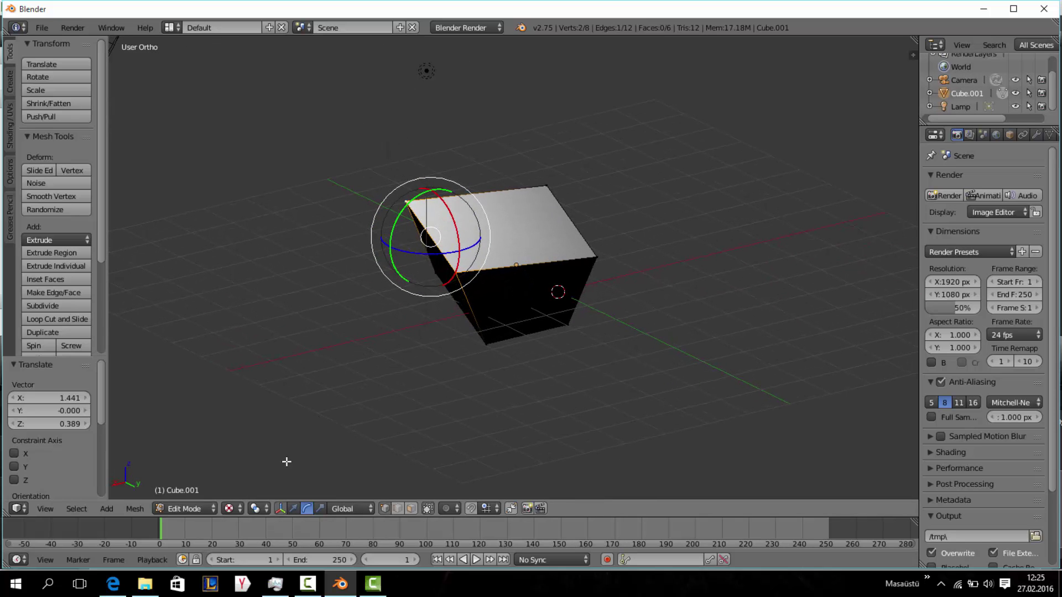
left_click(231, 509)
left_click(257, 463)
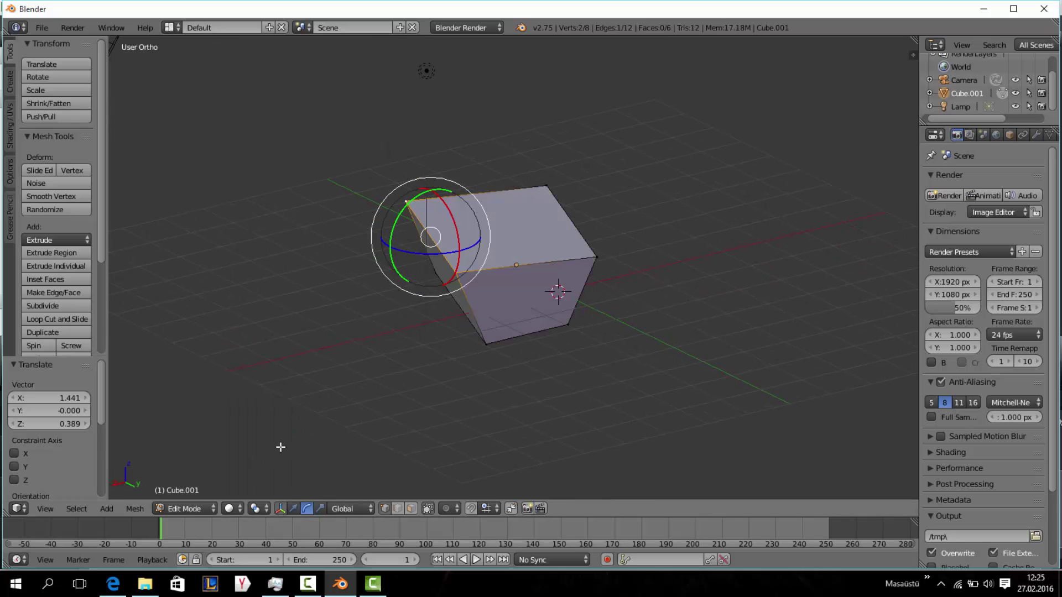
middle_click_drag(280, 446, 299, 448)
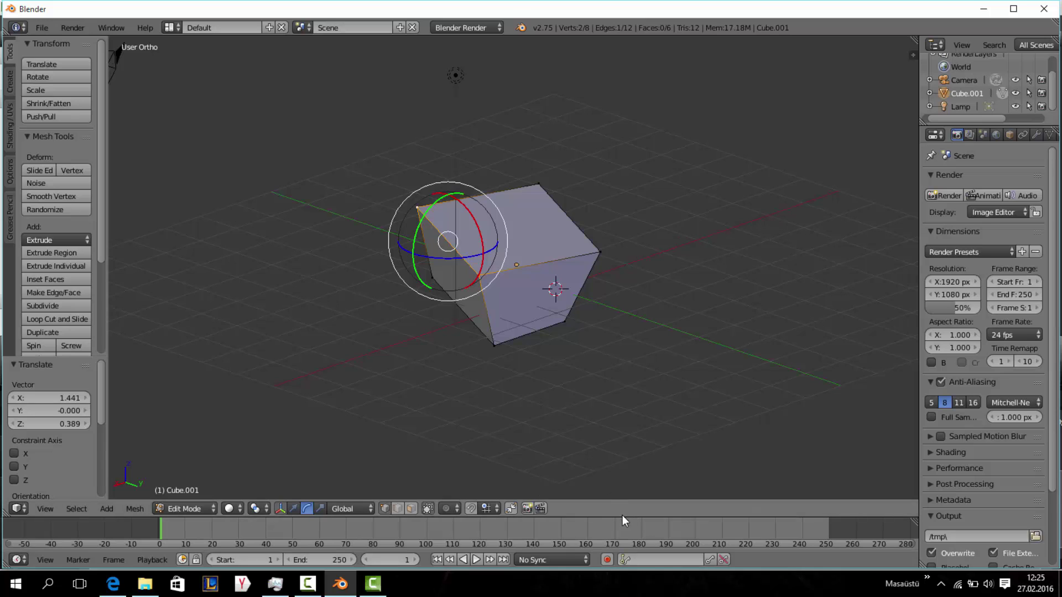
left_click_drag(592, 527, 181, 533)
Review the Render output options keeping PNG format, then show the Render Layers settings.
scroll(950, 263, "down", 4)
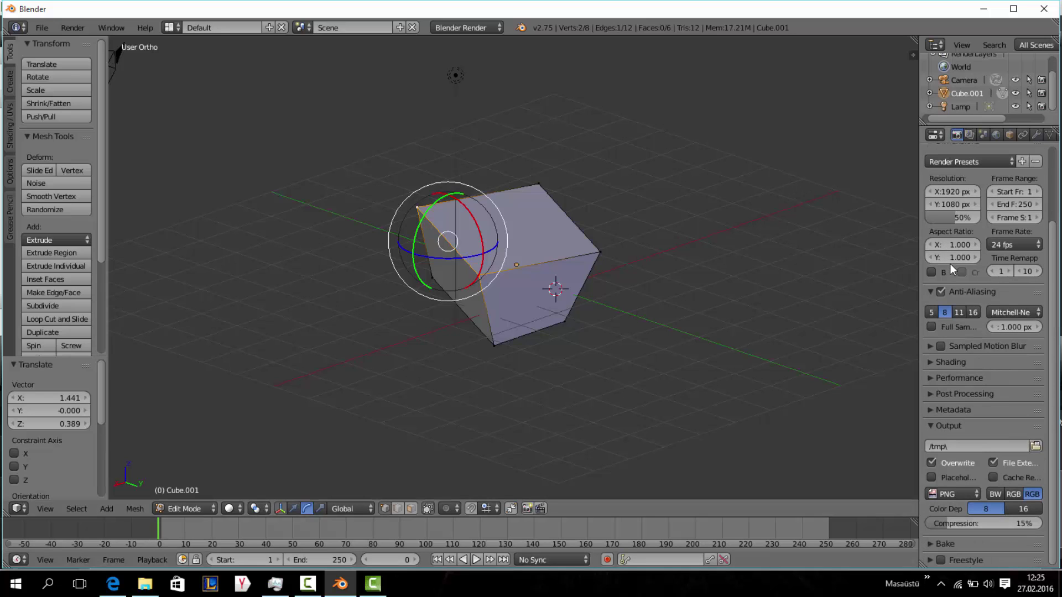
scroll(951, 264, "up", 4)
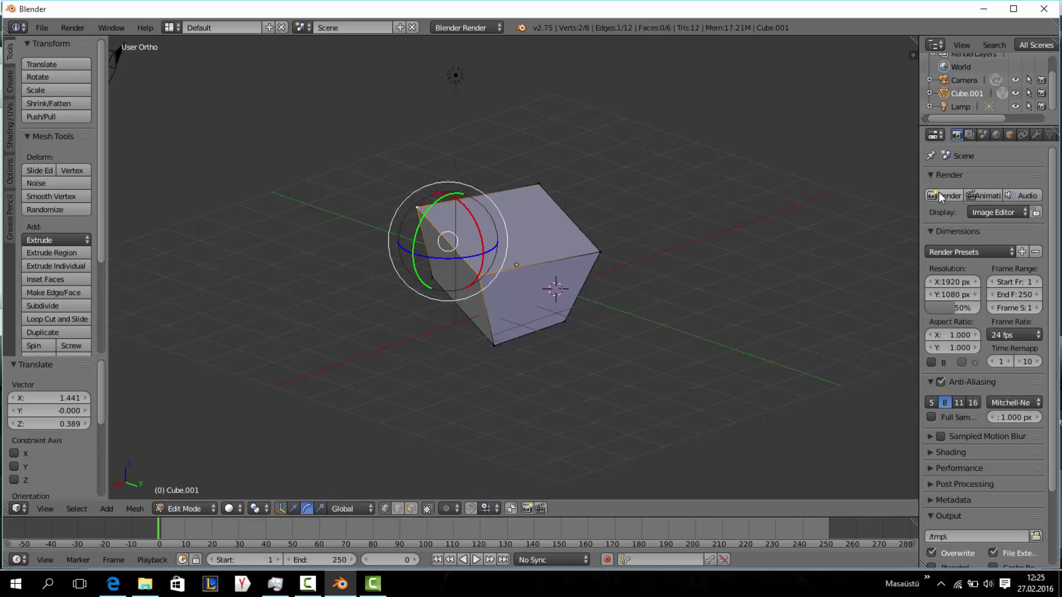
scroll(984, 214, "down", 4)
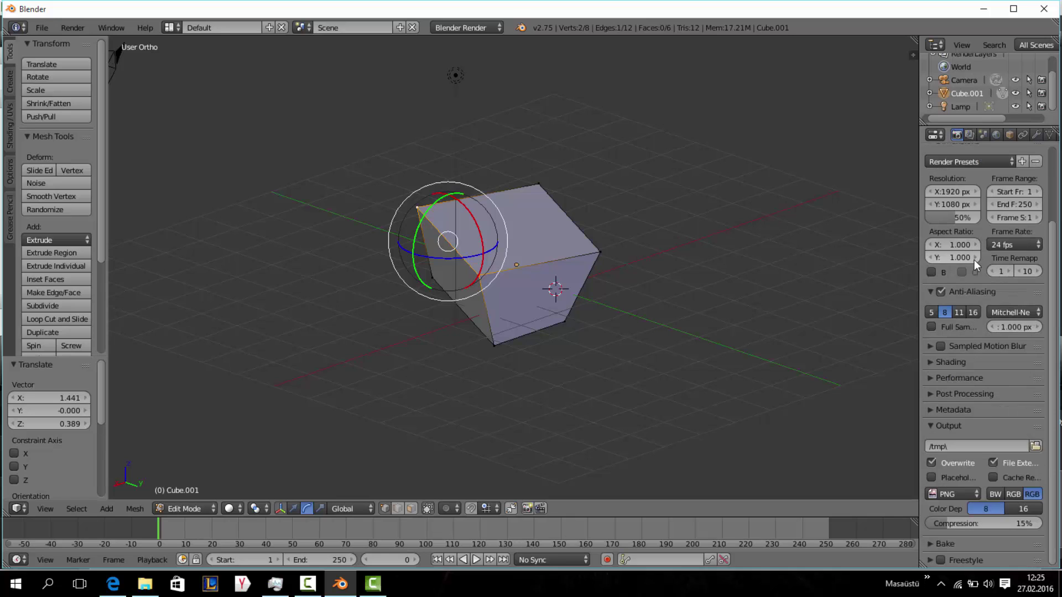
left_click(958, 497)
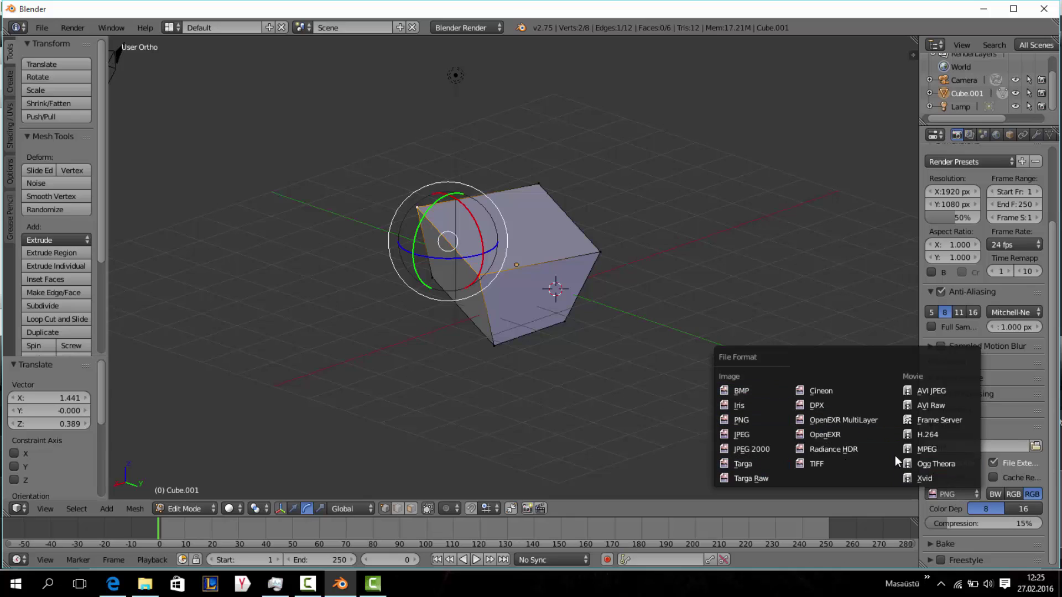
left_click(944, 495)
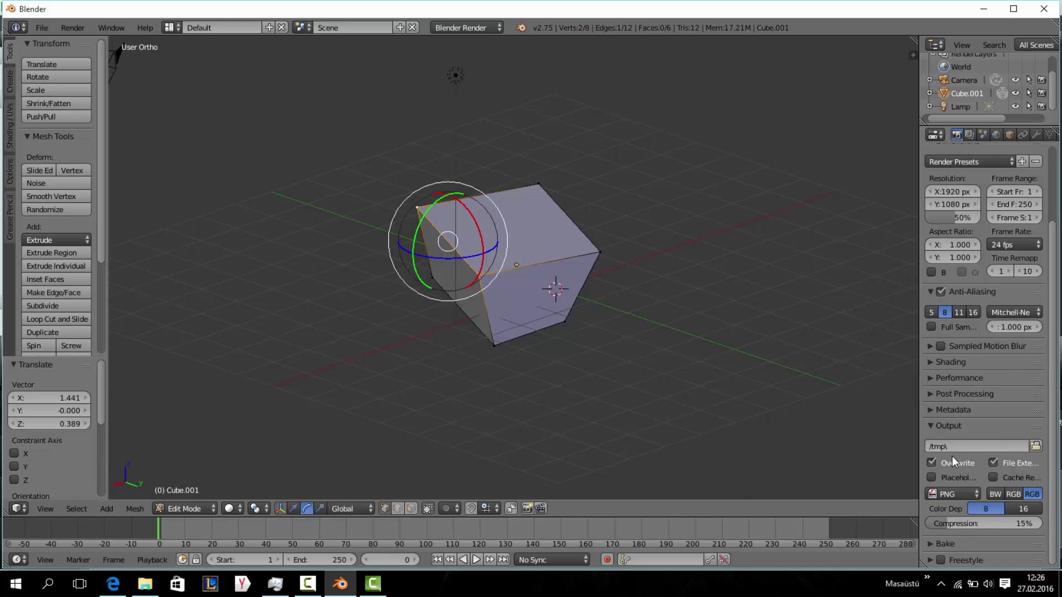
scroll(956, 272, "up", 4)
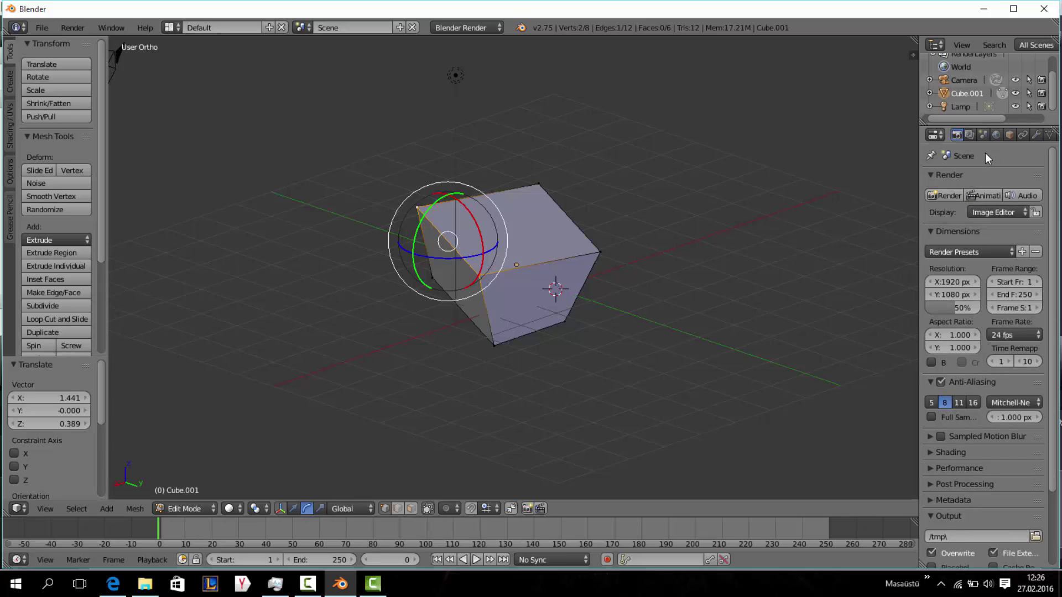
left_click(975, 134)
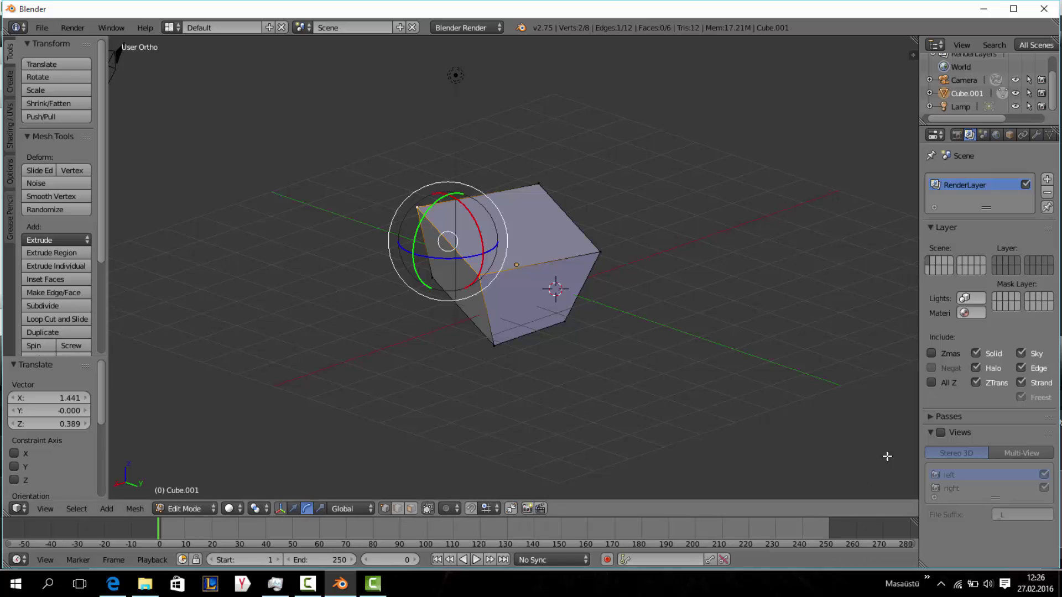
Toggle scene layers to hide and reshow the cube, then view the Scene settings.
left_click(945, 262)
left_click(929, 261)
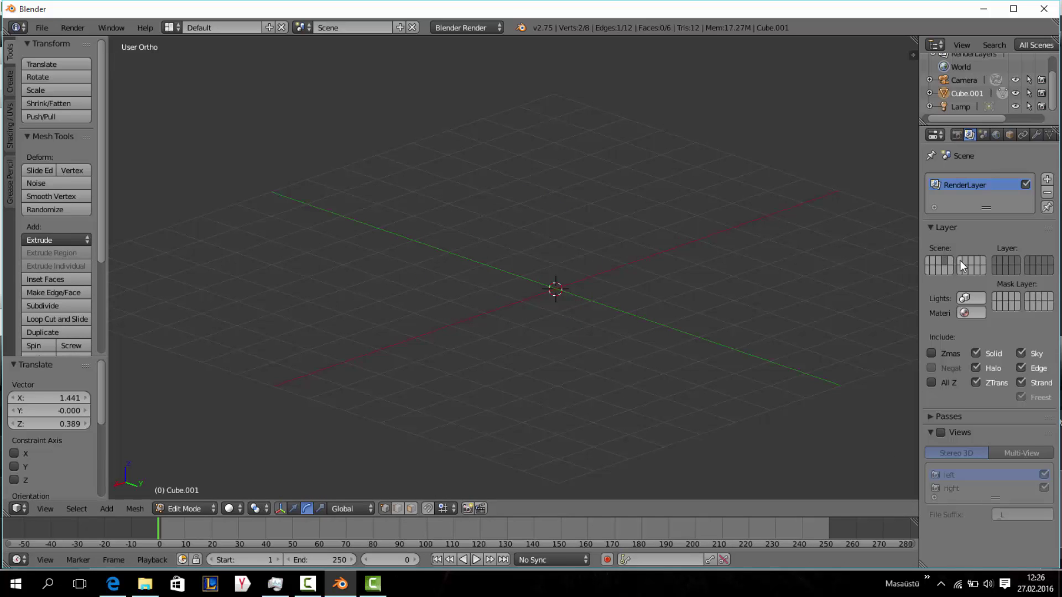
left_click(928, 260)
middle_click_drag(507, 253, 438, 253)
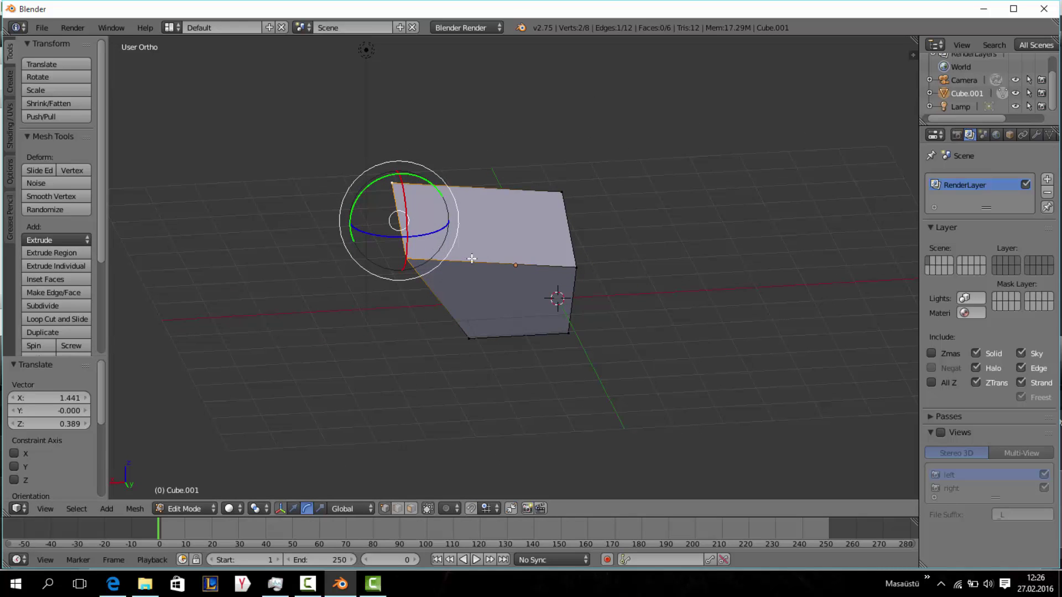
left_click(951, 259)
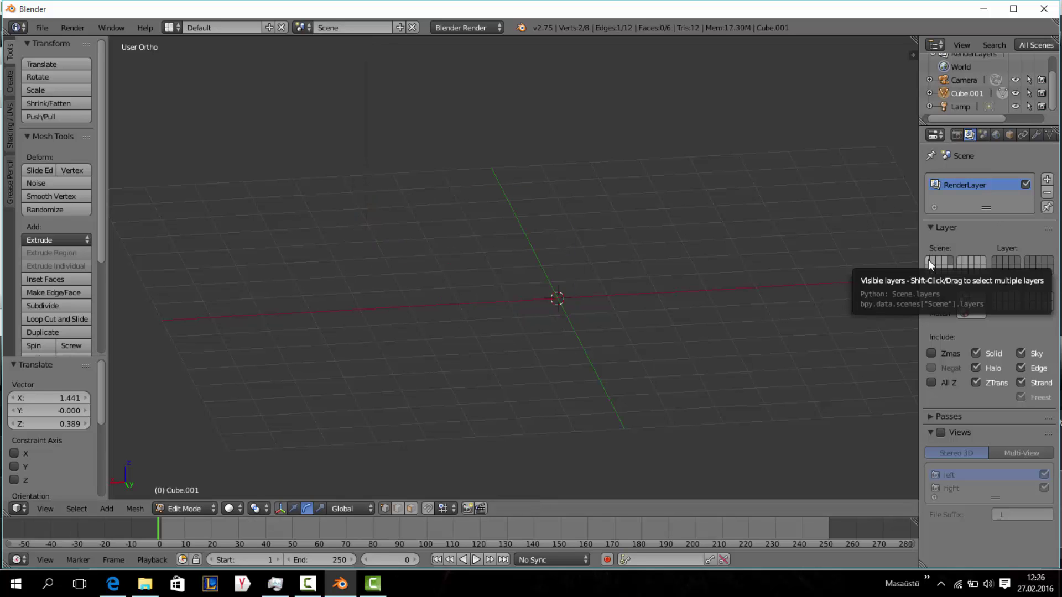
left_click(928, 260)
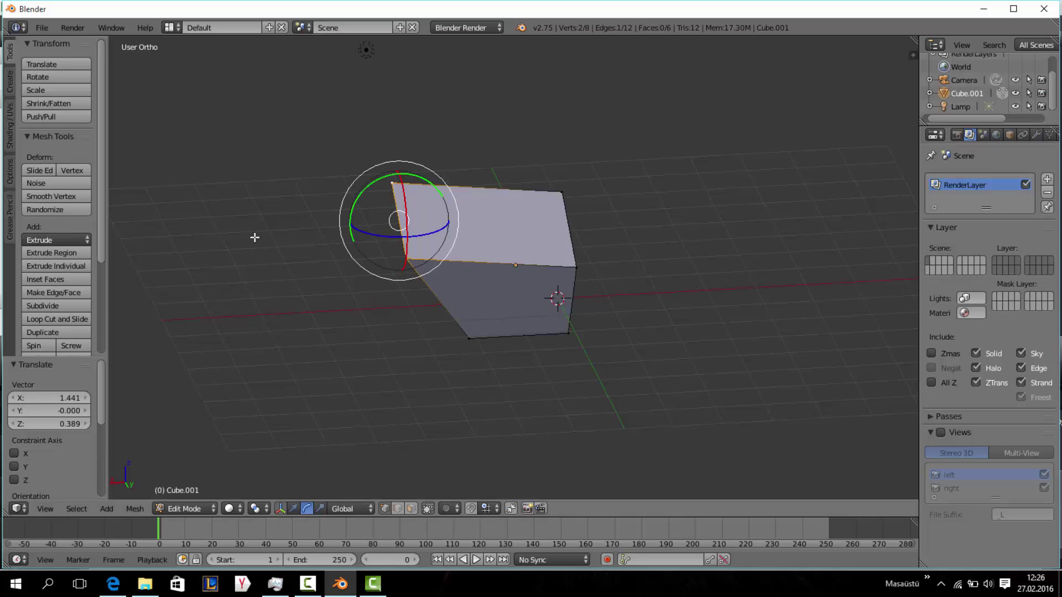
mouse_move(300, 216)
middle_mouse_down()
mouse_move(683, 219)
mouse_move(901, 243)
middle_mouse_up()
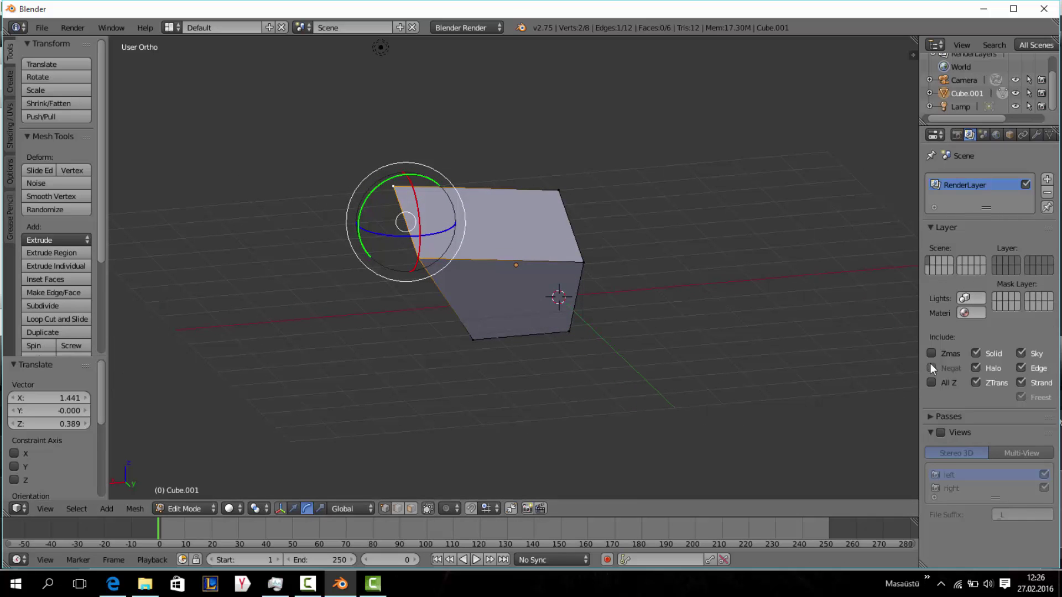
left_click(984, 136)
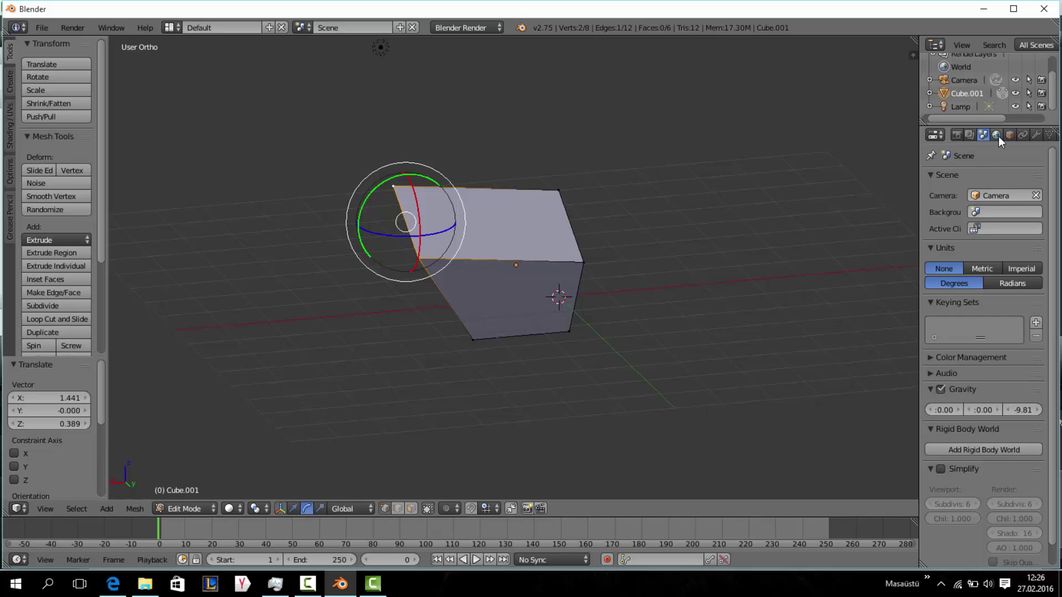
Tour the World, Object and Constraints tabs, browsing the available object constraints.
left_click(998, 136)
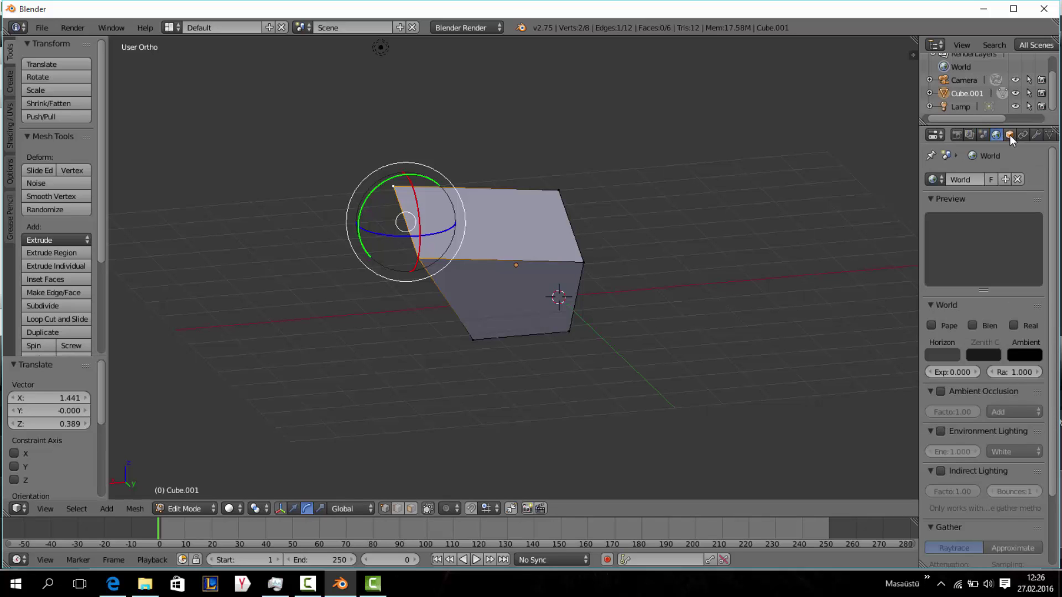
left_click(1010, 135)
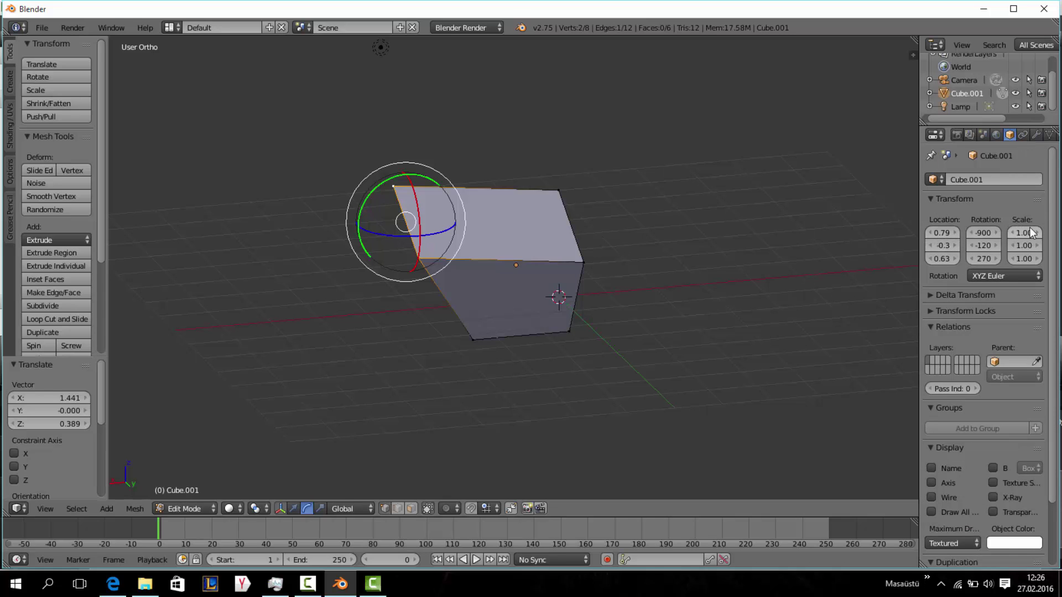
middle_click_drag(720, 251, 739, 228)
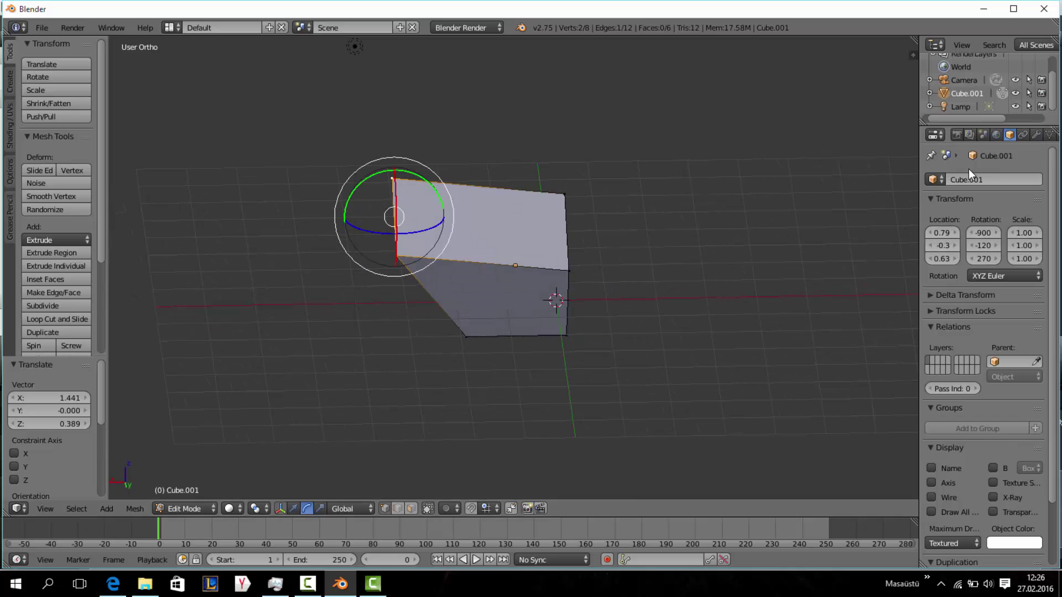
left_click(1027, 136)
left_click(992, 181)
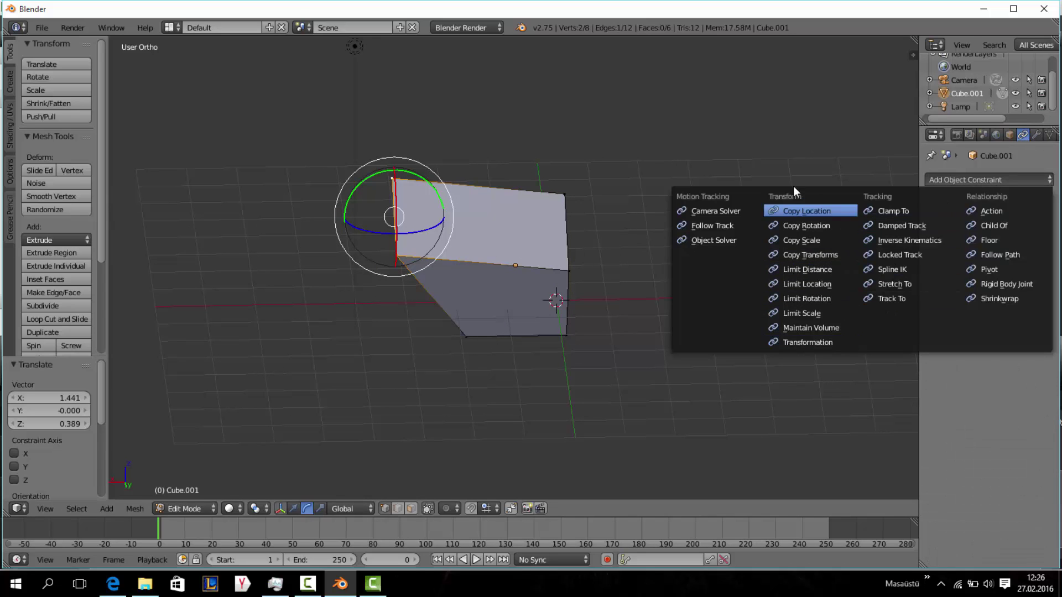
left_click(1036, 135)
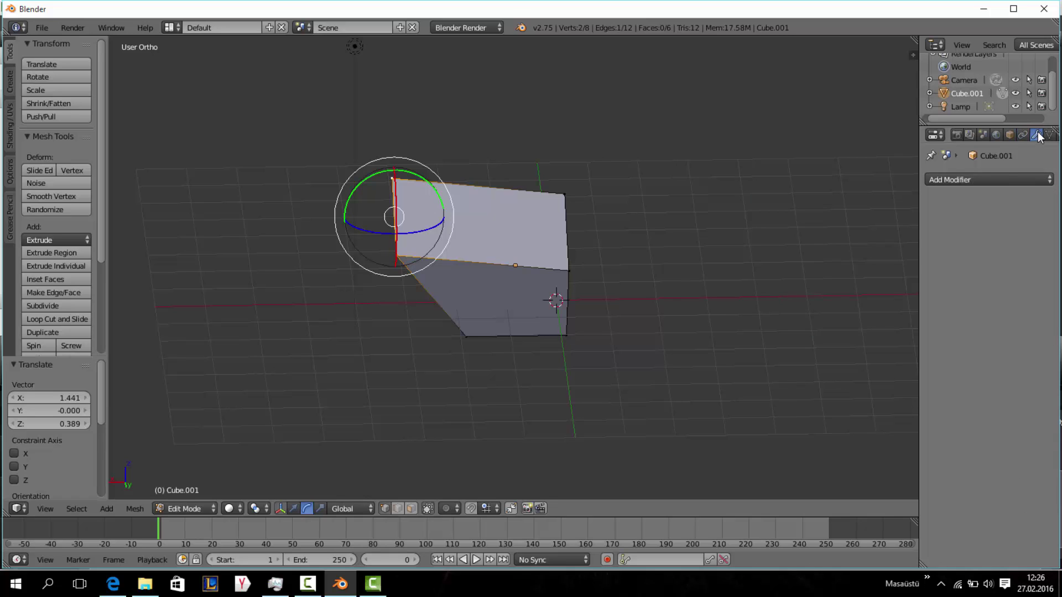
Browse modifiers, widen the properties area, and view Data, Material, Texture, Particles and Physics tabs.
left_click(975, 181)
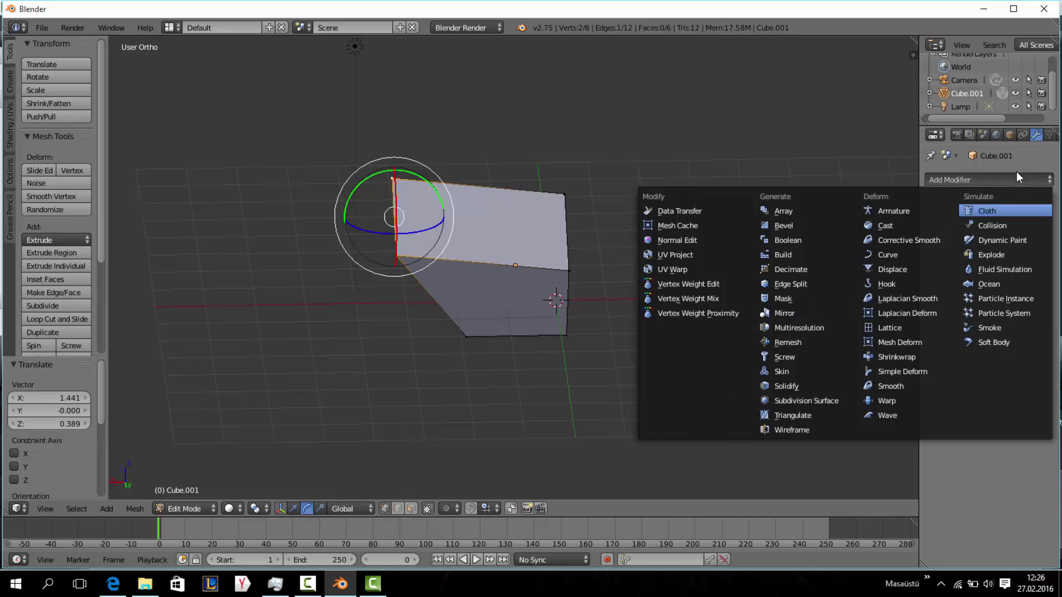
left_click(1050, 134)
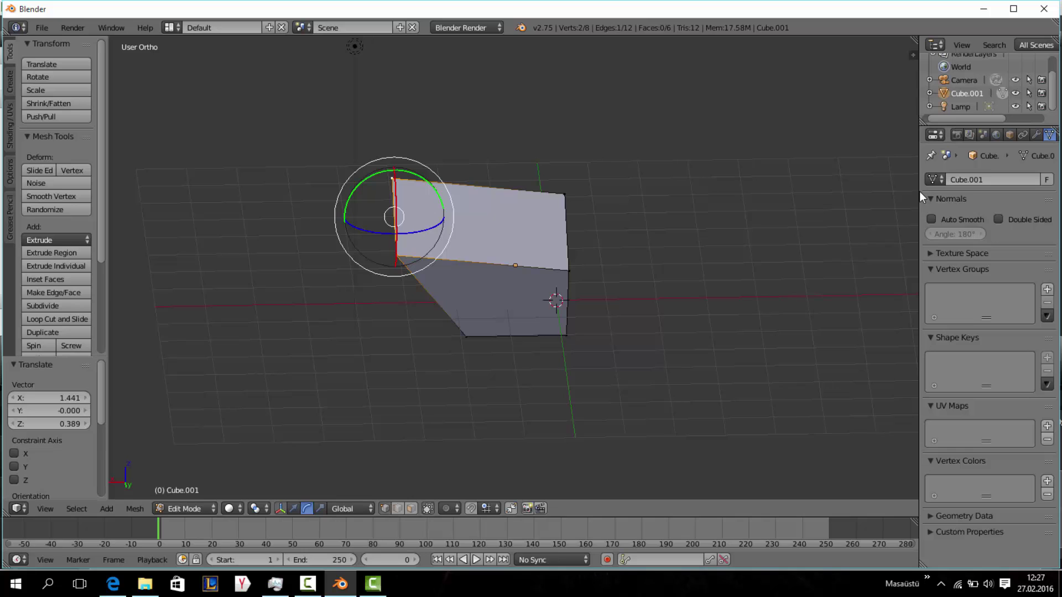
left_click_drag(922, 196, 841, 205)
left_click(984, 136)
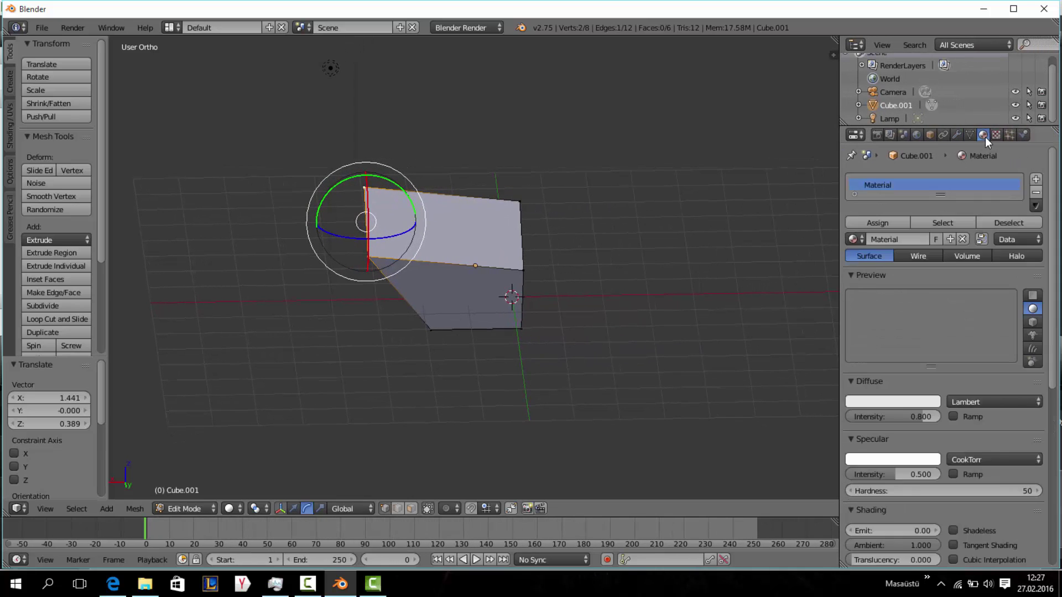
left_click(994, 135)
left_click(1012, 135)
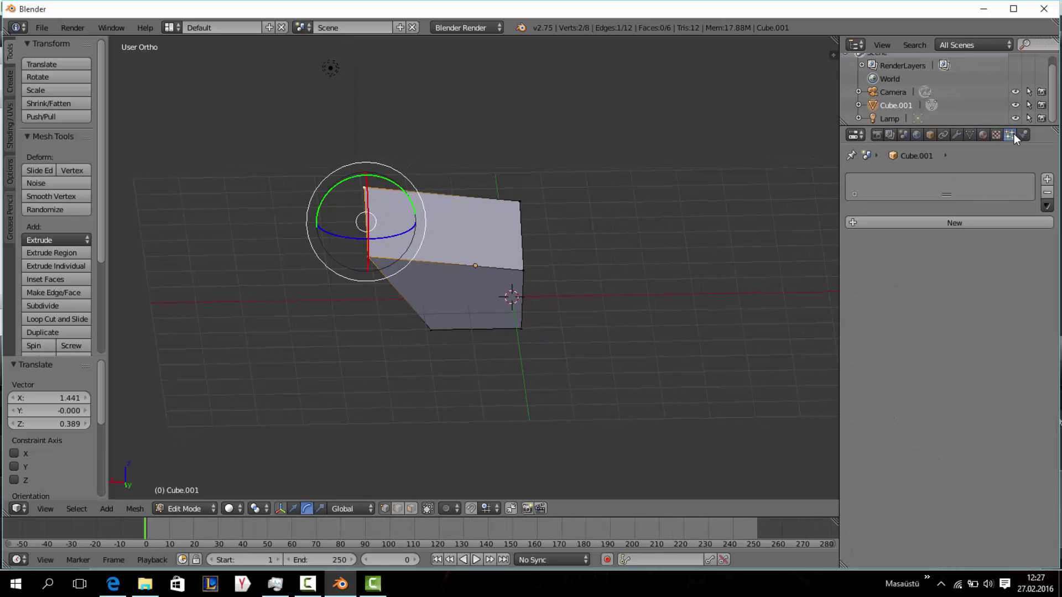
left_click(1023, 135)
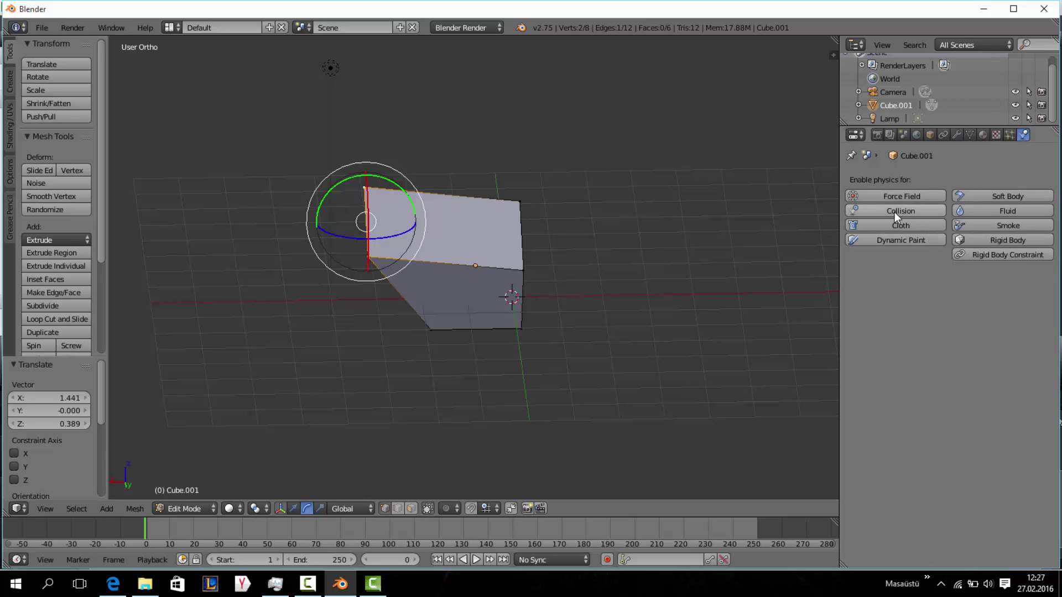
left_click(888, 135)
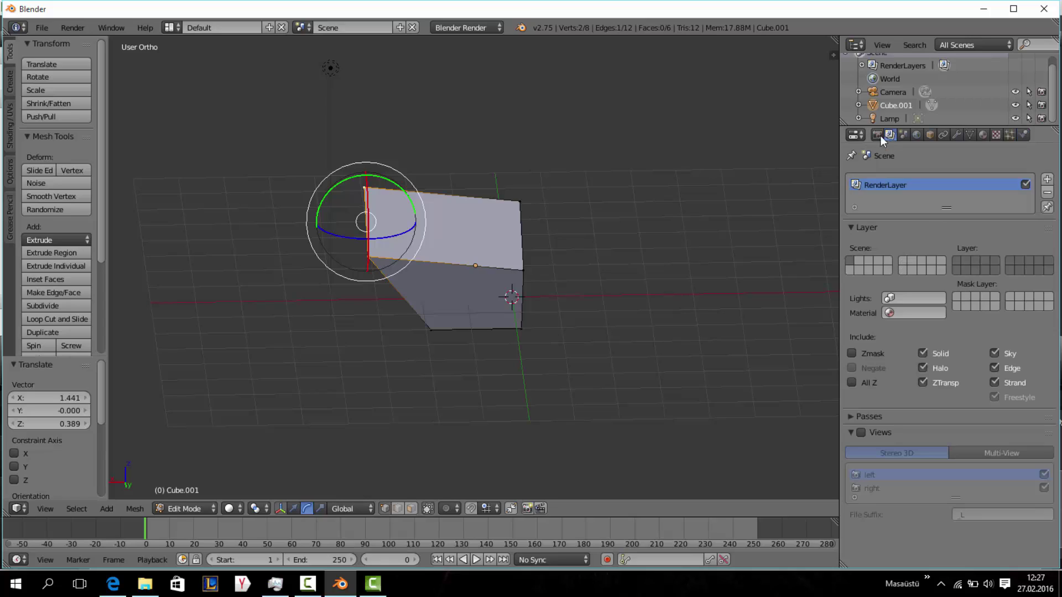